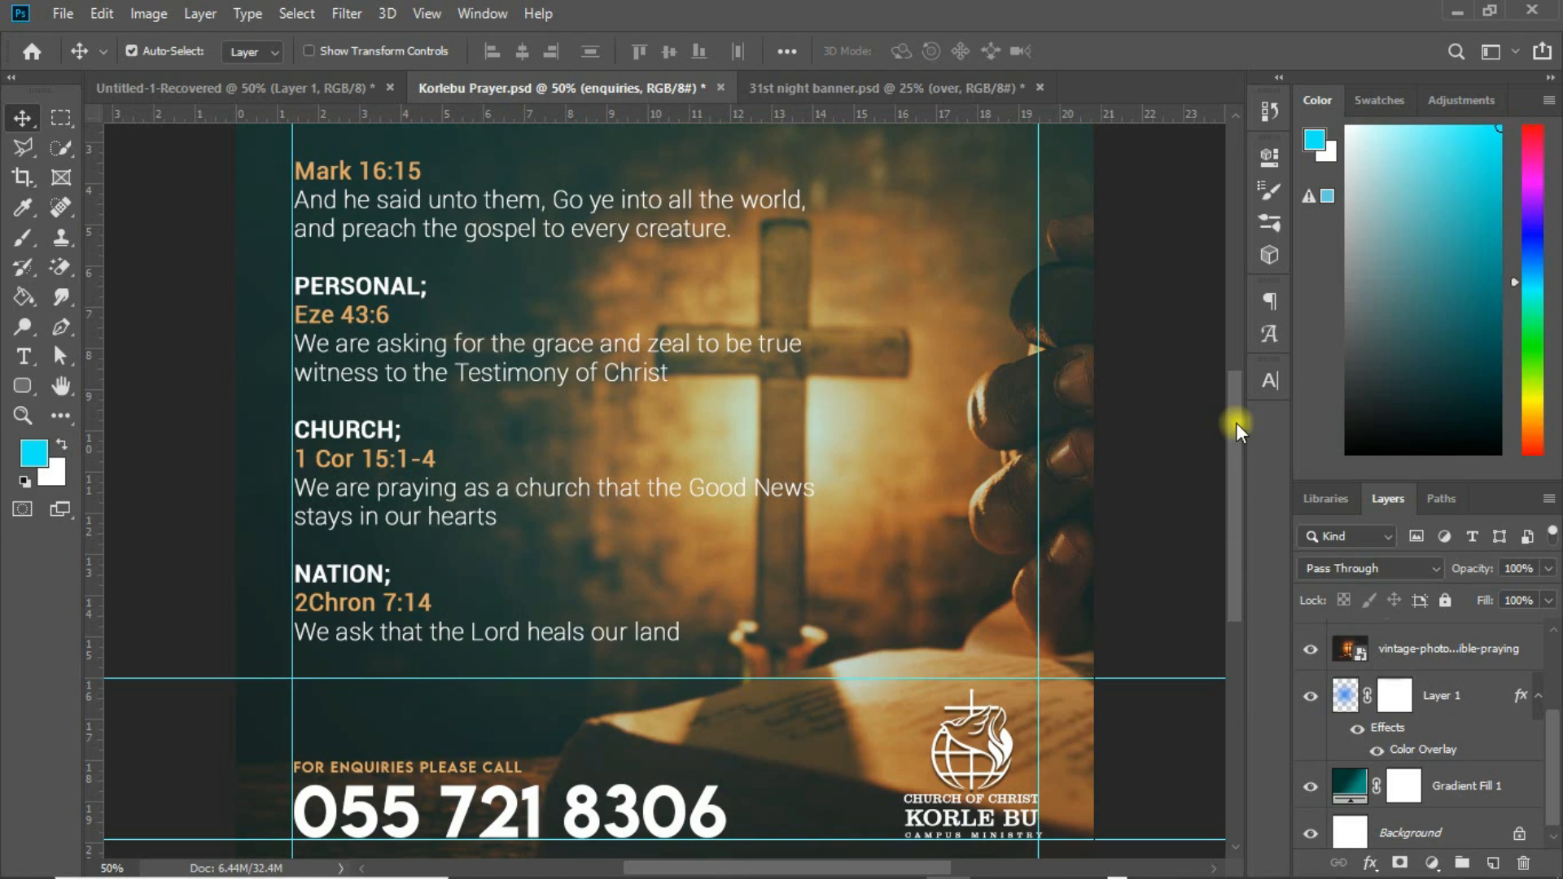
left_click_drag(1235, 423, 1234, 481)
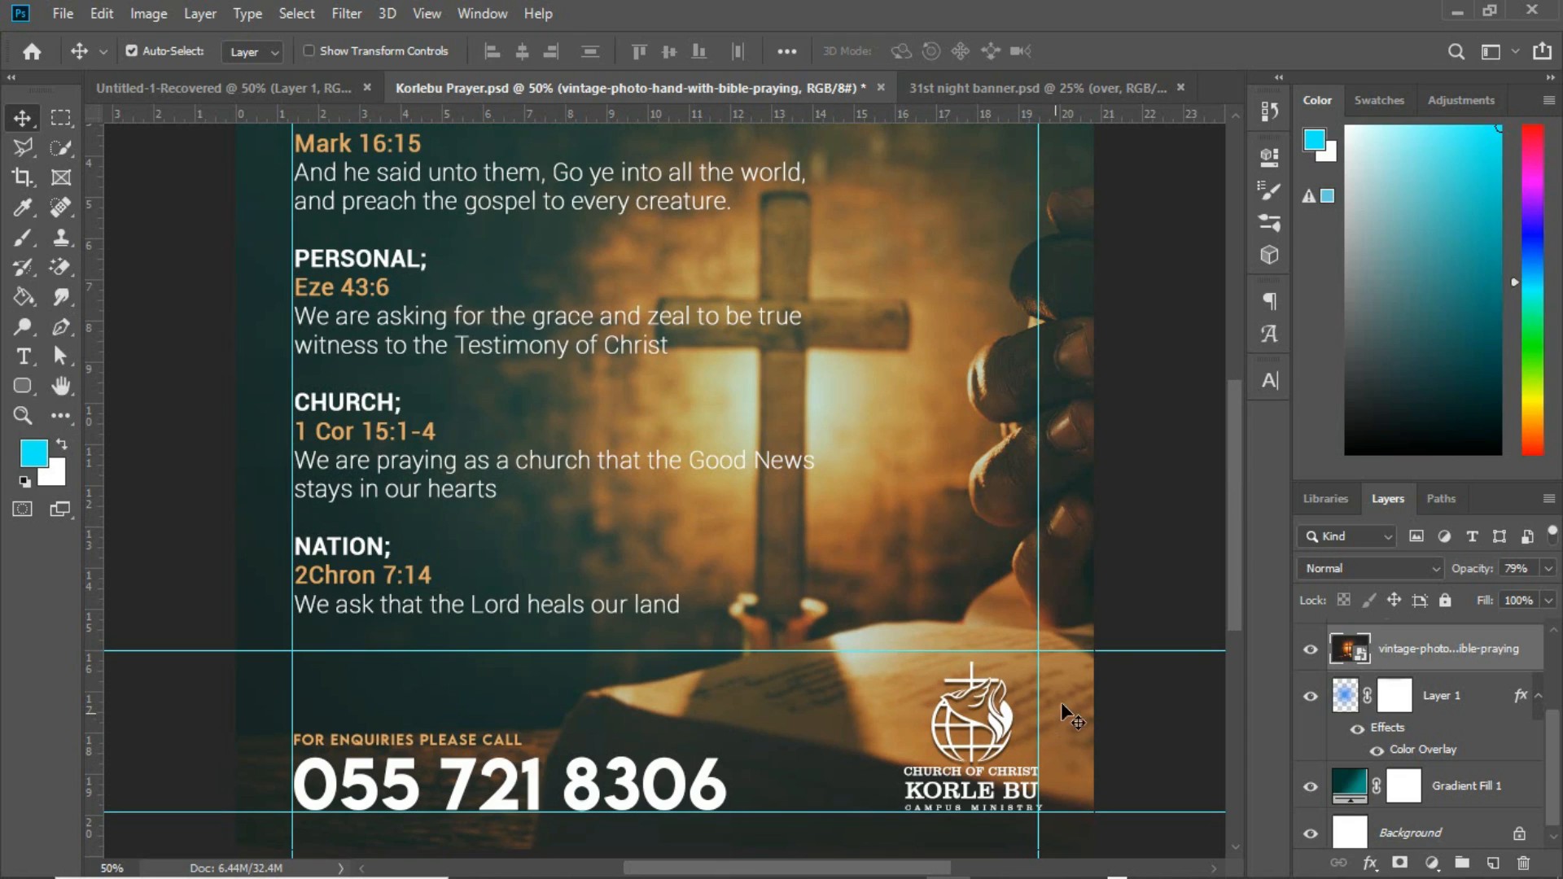
left_click_drag(1239, 529, 1238, 467)
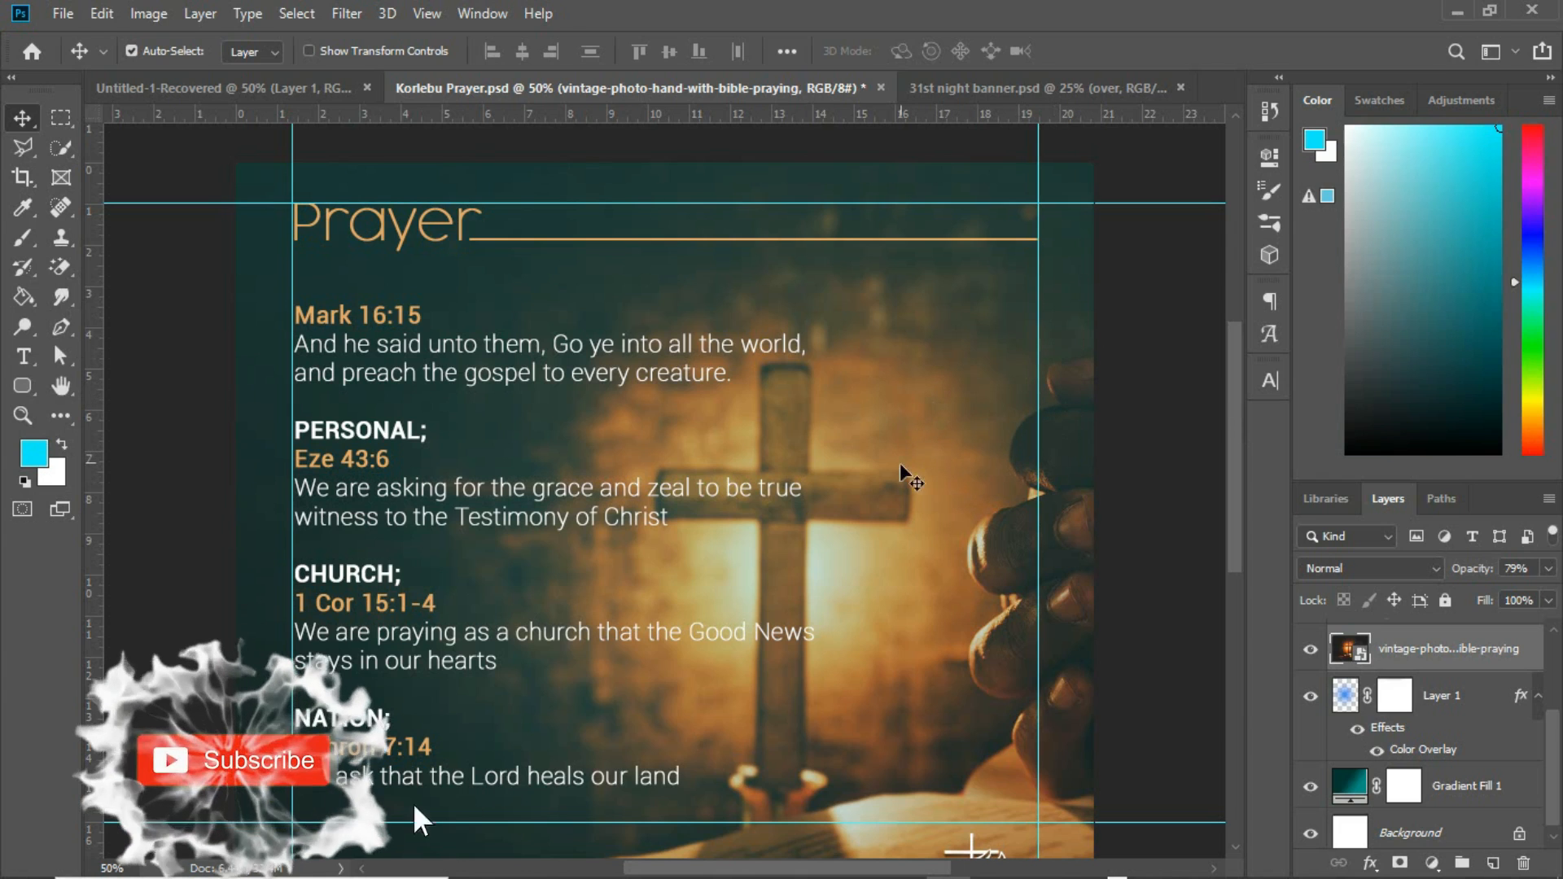
left_click_drag(1235, 377, 1233, 448)
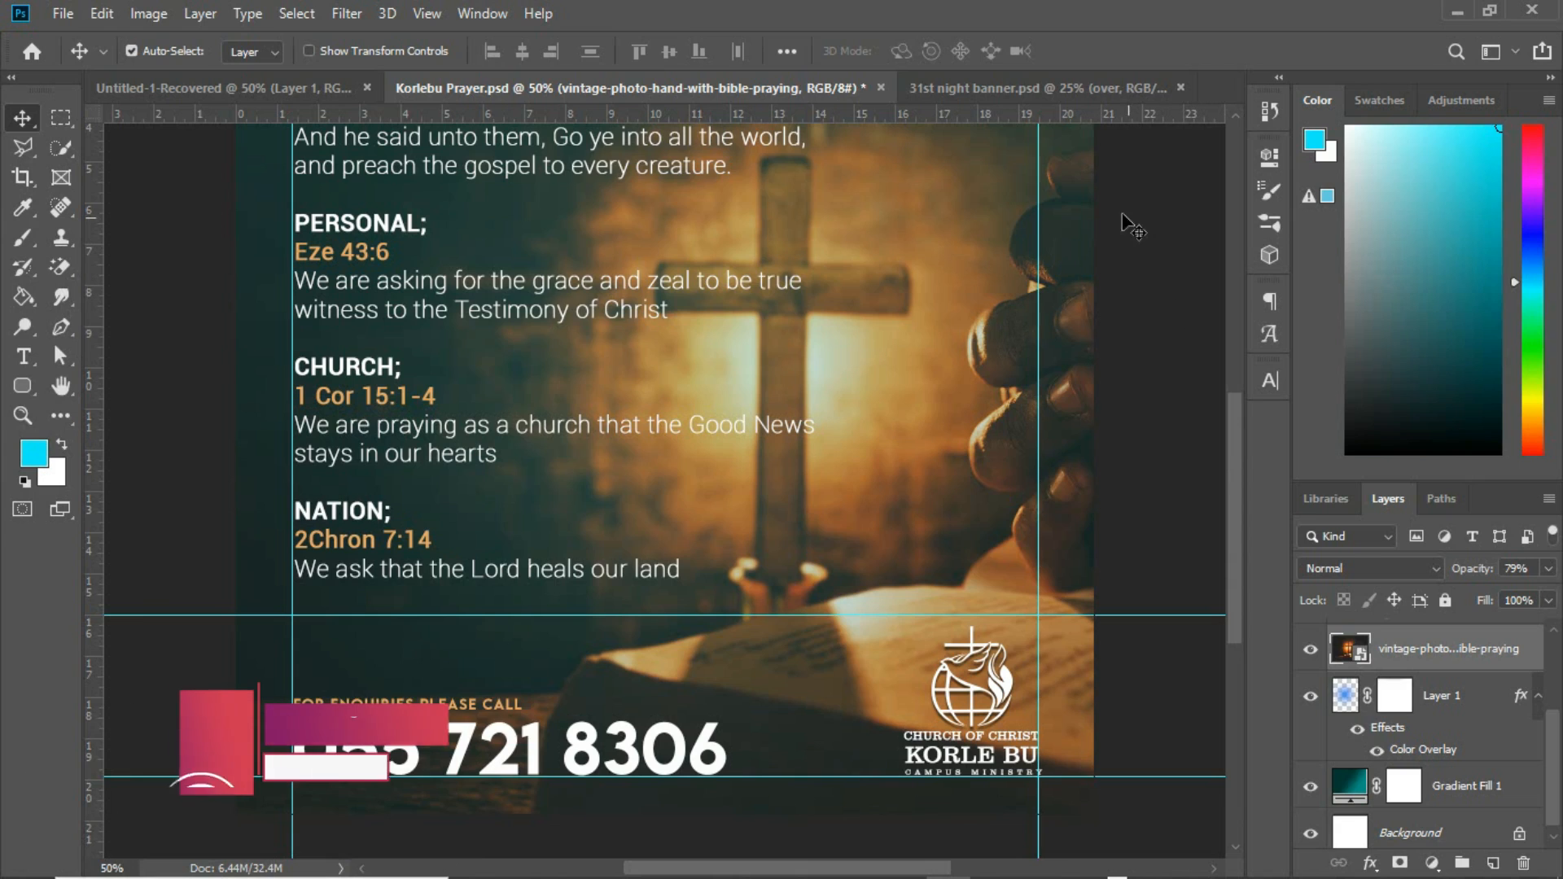
Step: Show the Layer Comps panel, detach it as a floating panel over the artwork, and collapse the expanded 3D panel
left_click(482, 13)
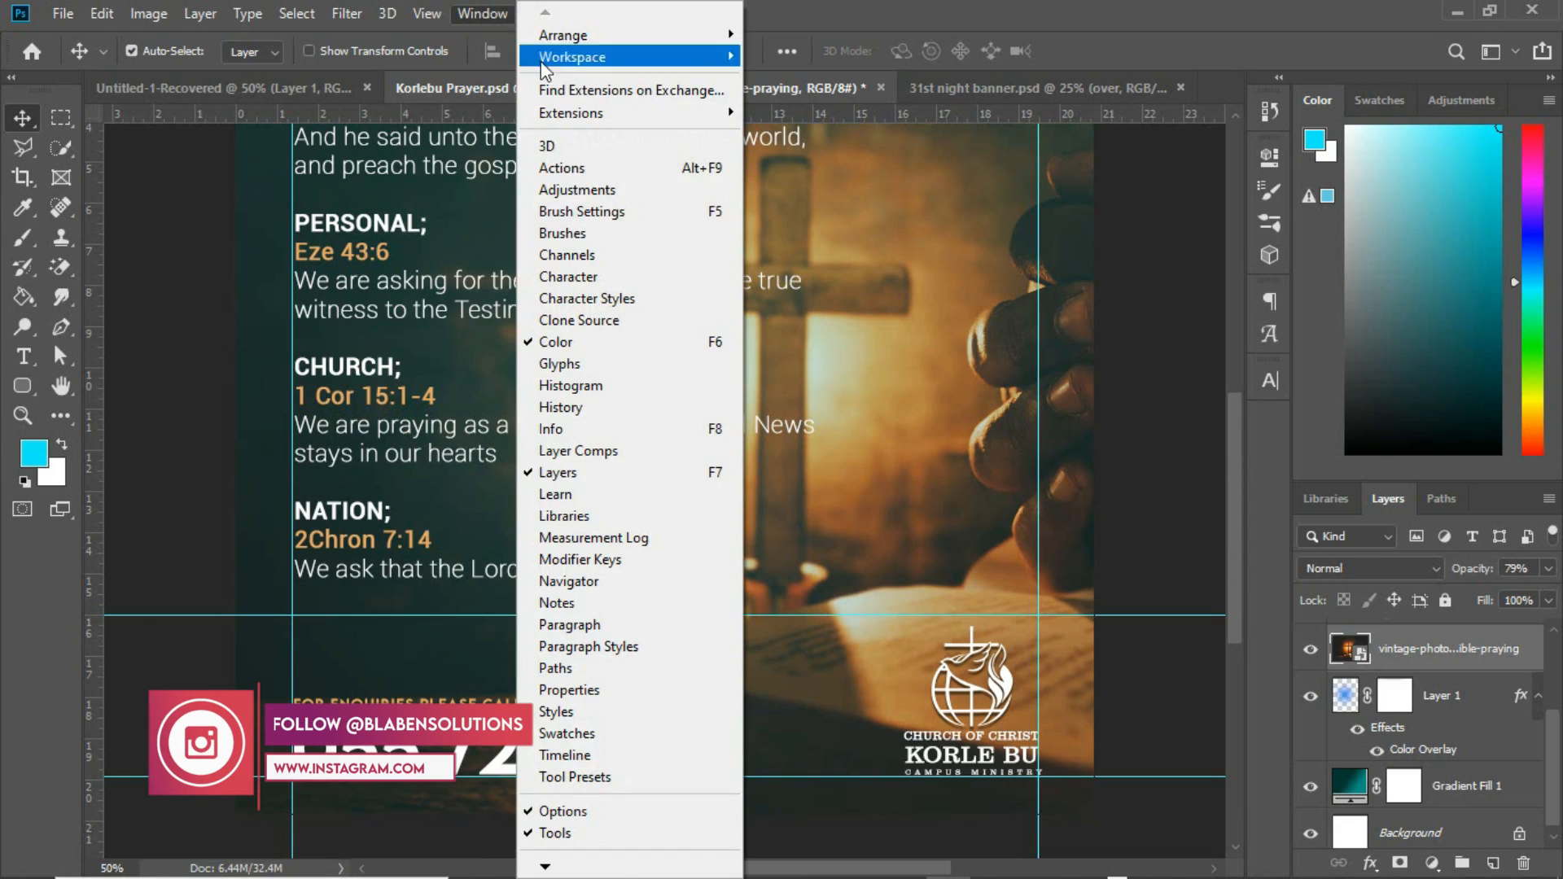
left_click(566, 451)
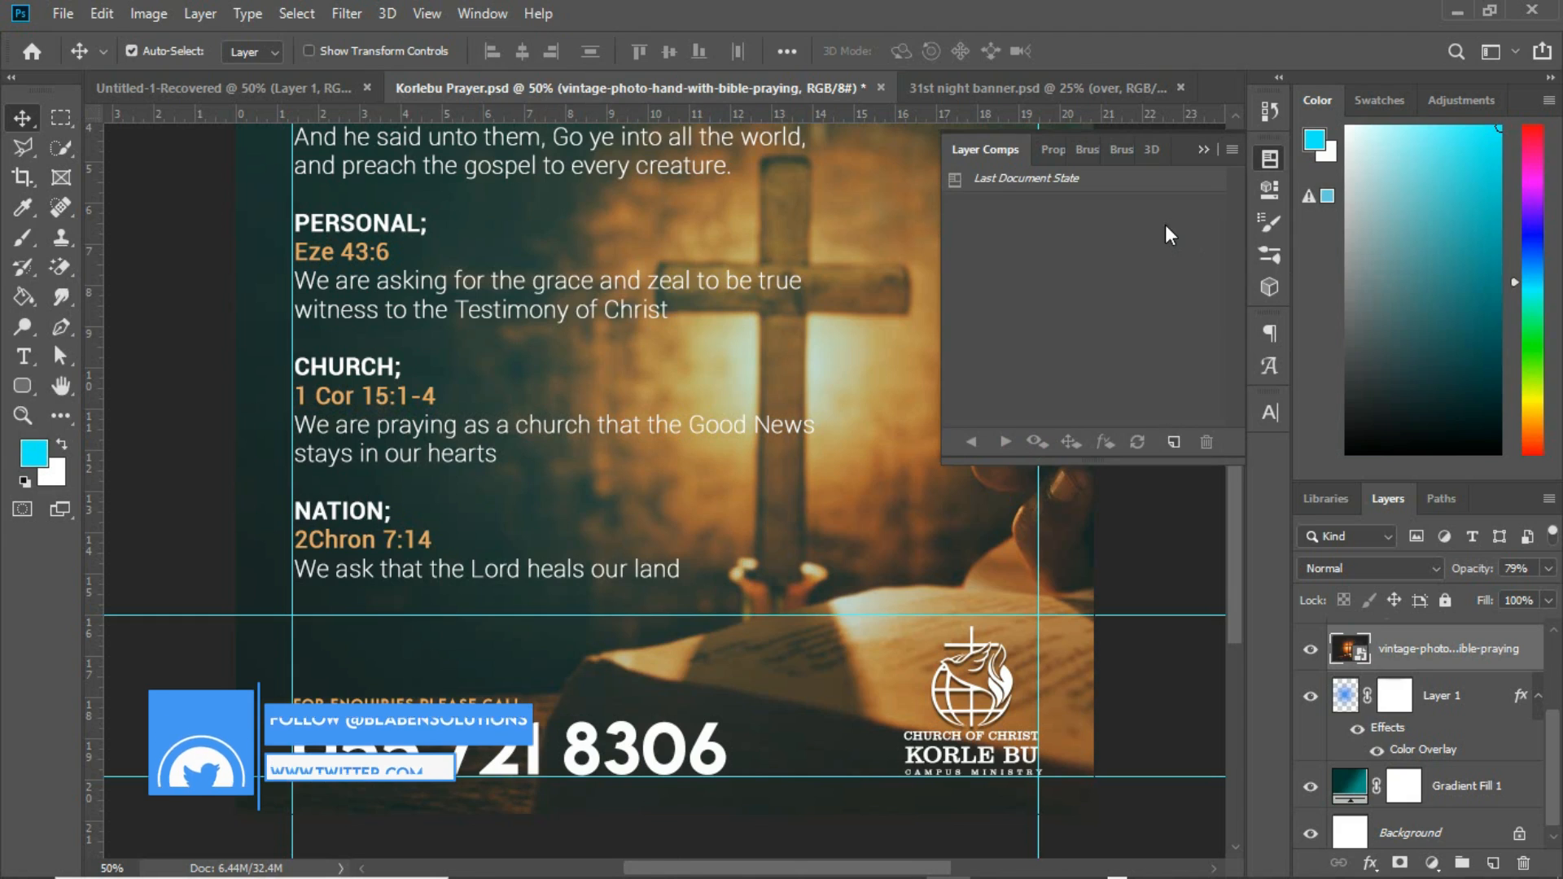
left_click_drag(999, 153, 656, 204)
left_click_drag(212, 174, 222, 202)
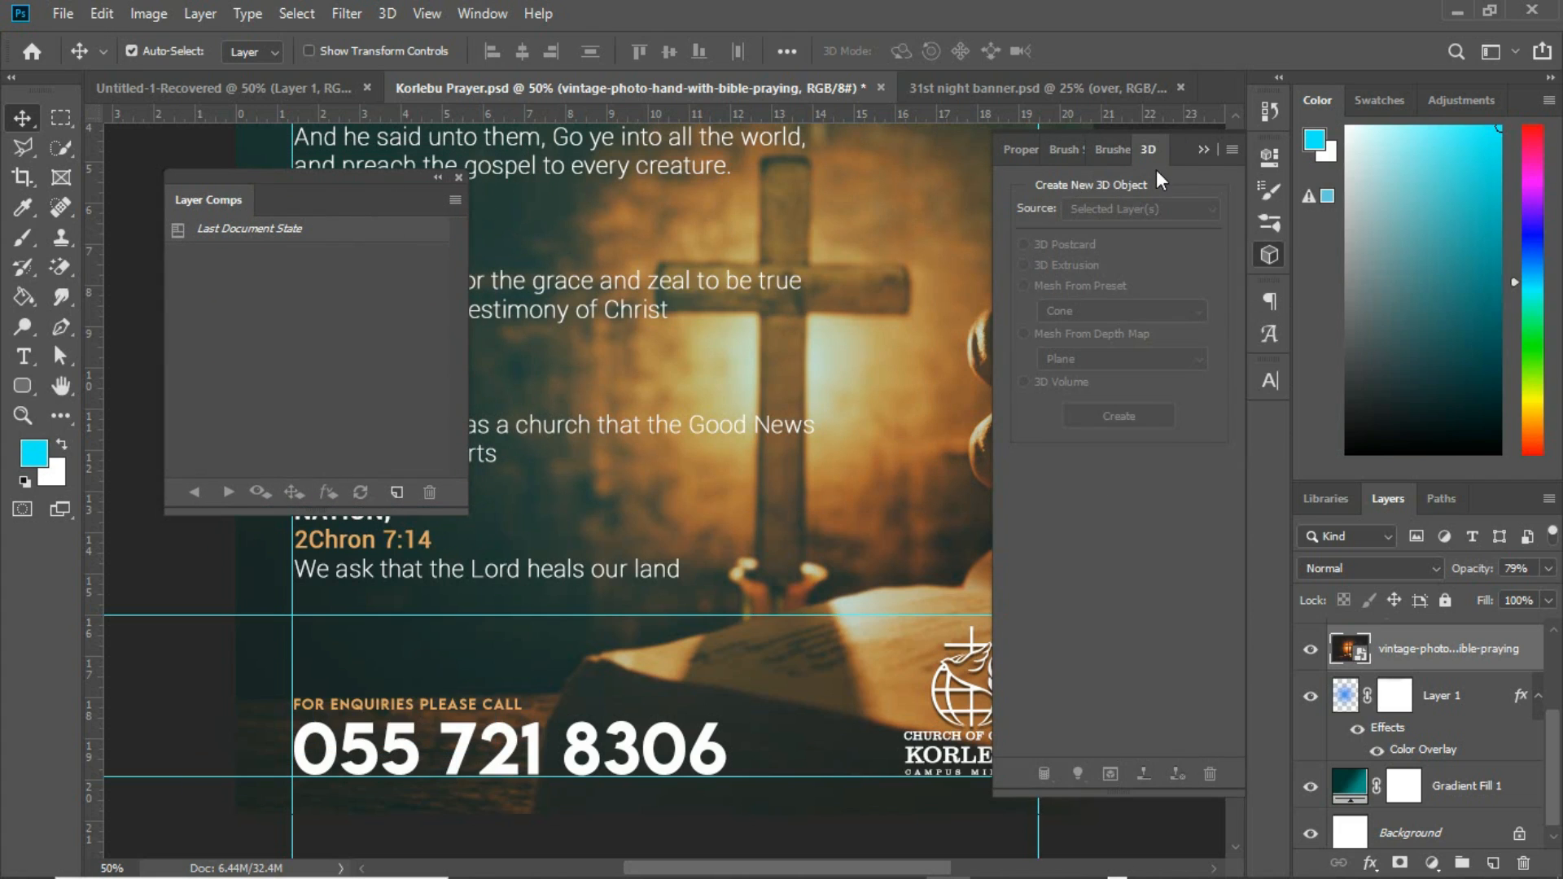
left_click(1202, 150)
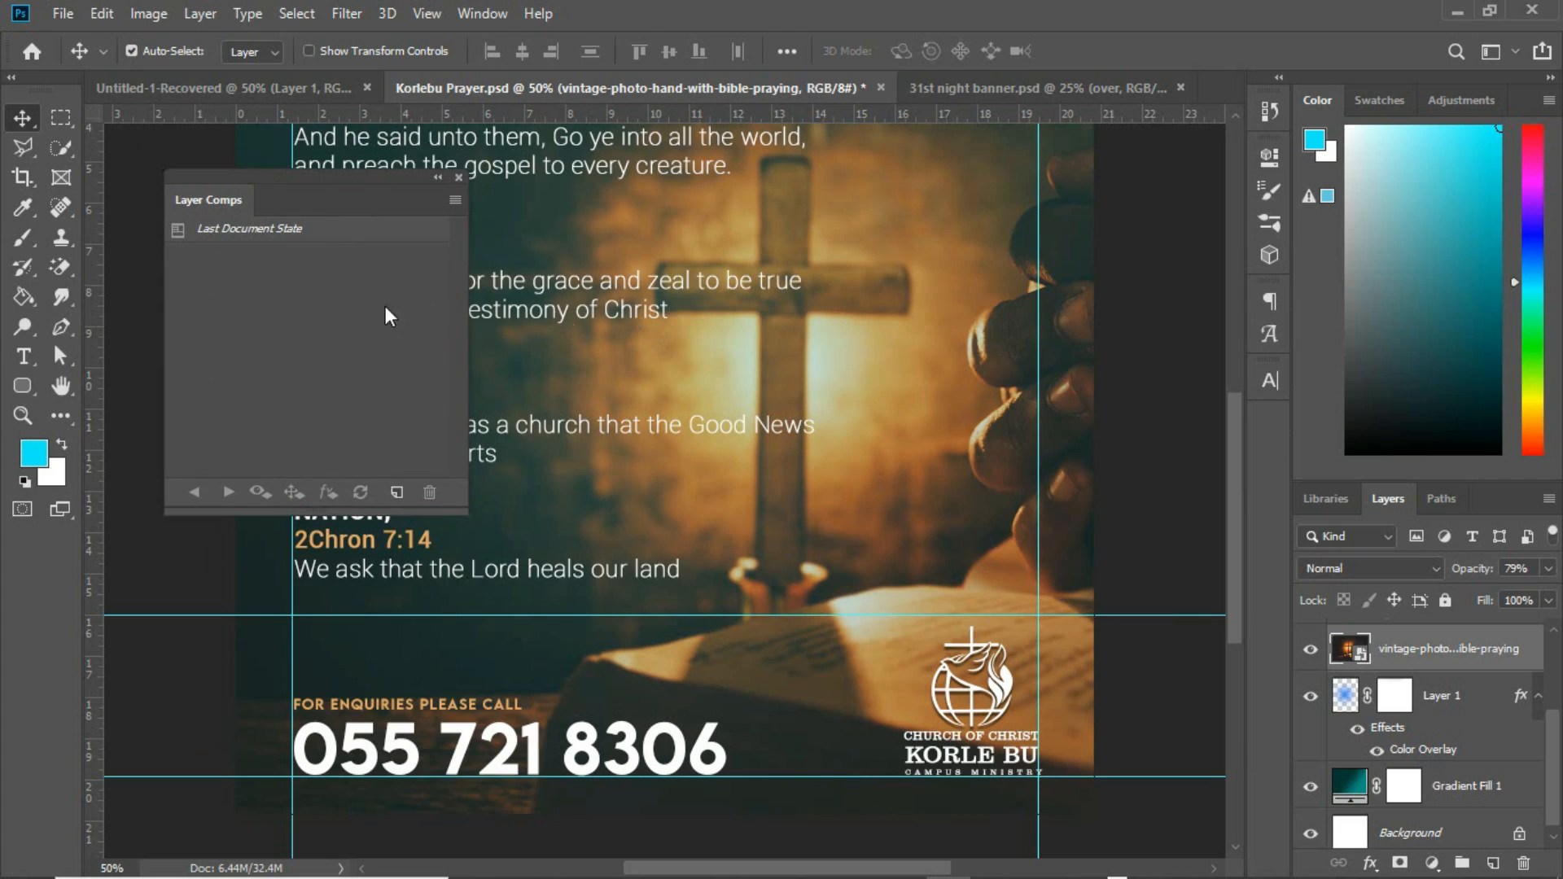
left_click(278, 231)
Step: Create a layer comp named "original image" that records visibility, position and appearance
left_click_drag(1236, 422, 1237, 379)
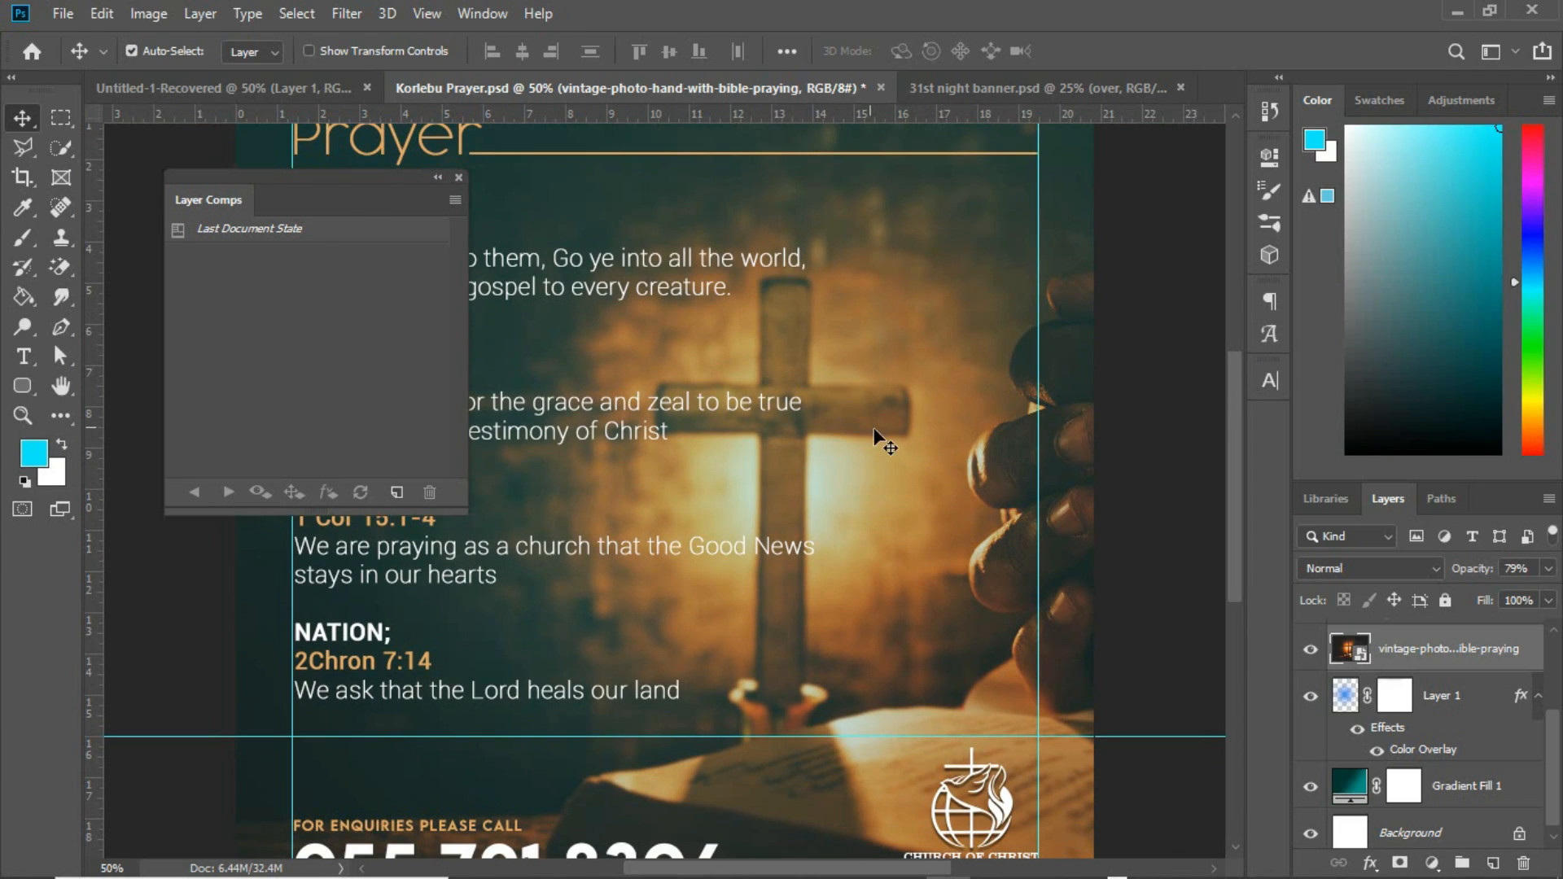
mouse_move(1236, 431)
left_mouse_down()
mouse_move(1229, 511)
mouse_move(1232, 448)
left_mouse_up()
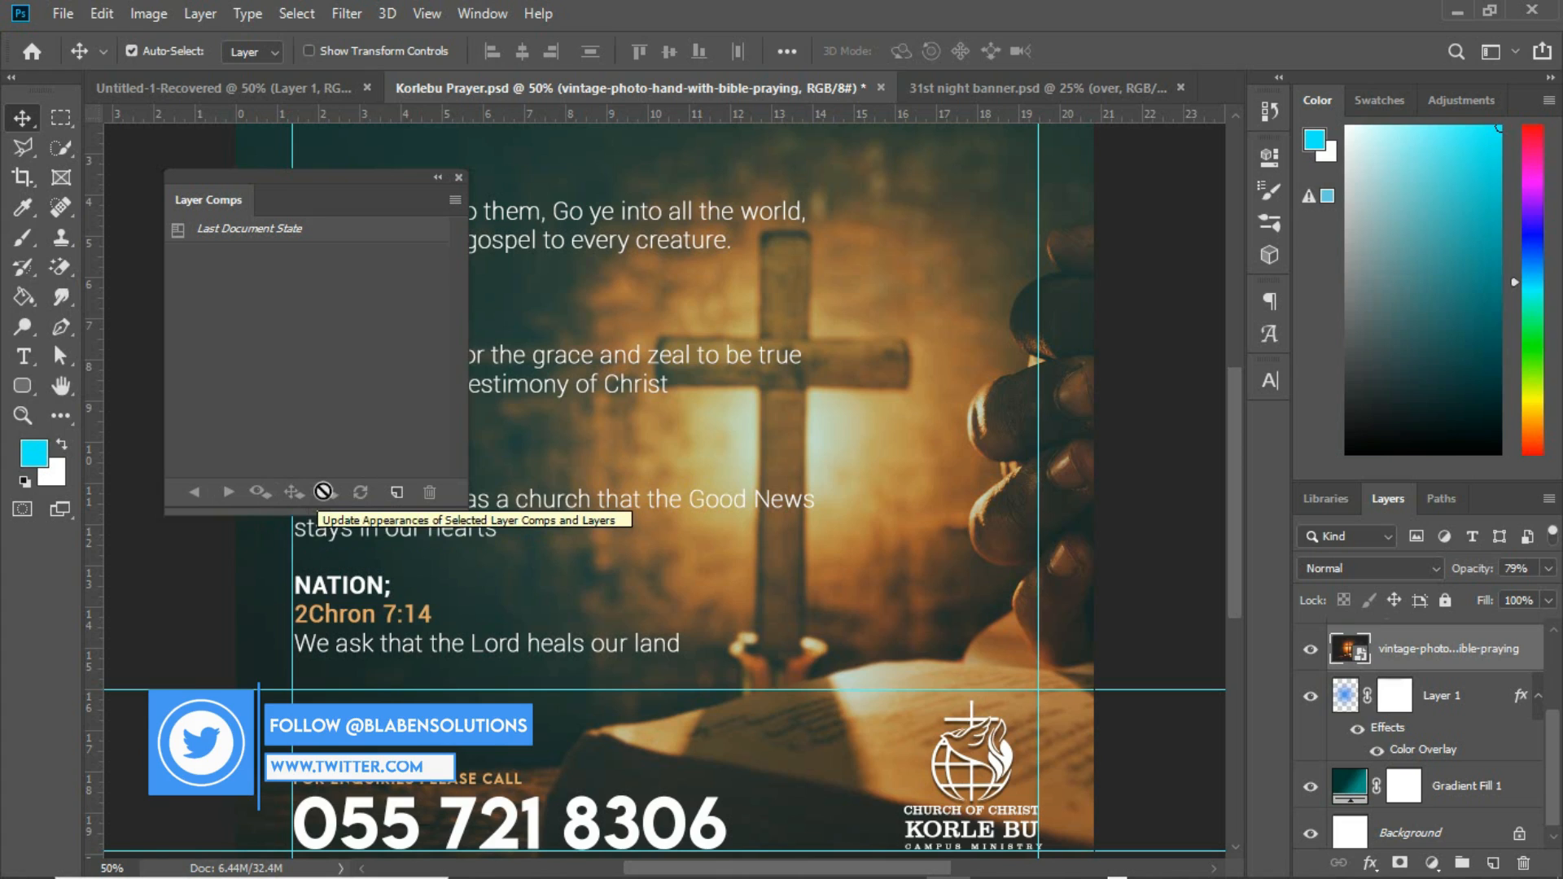
left_click(397, 493)
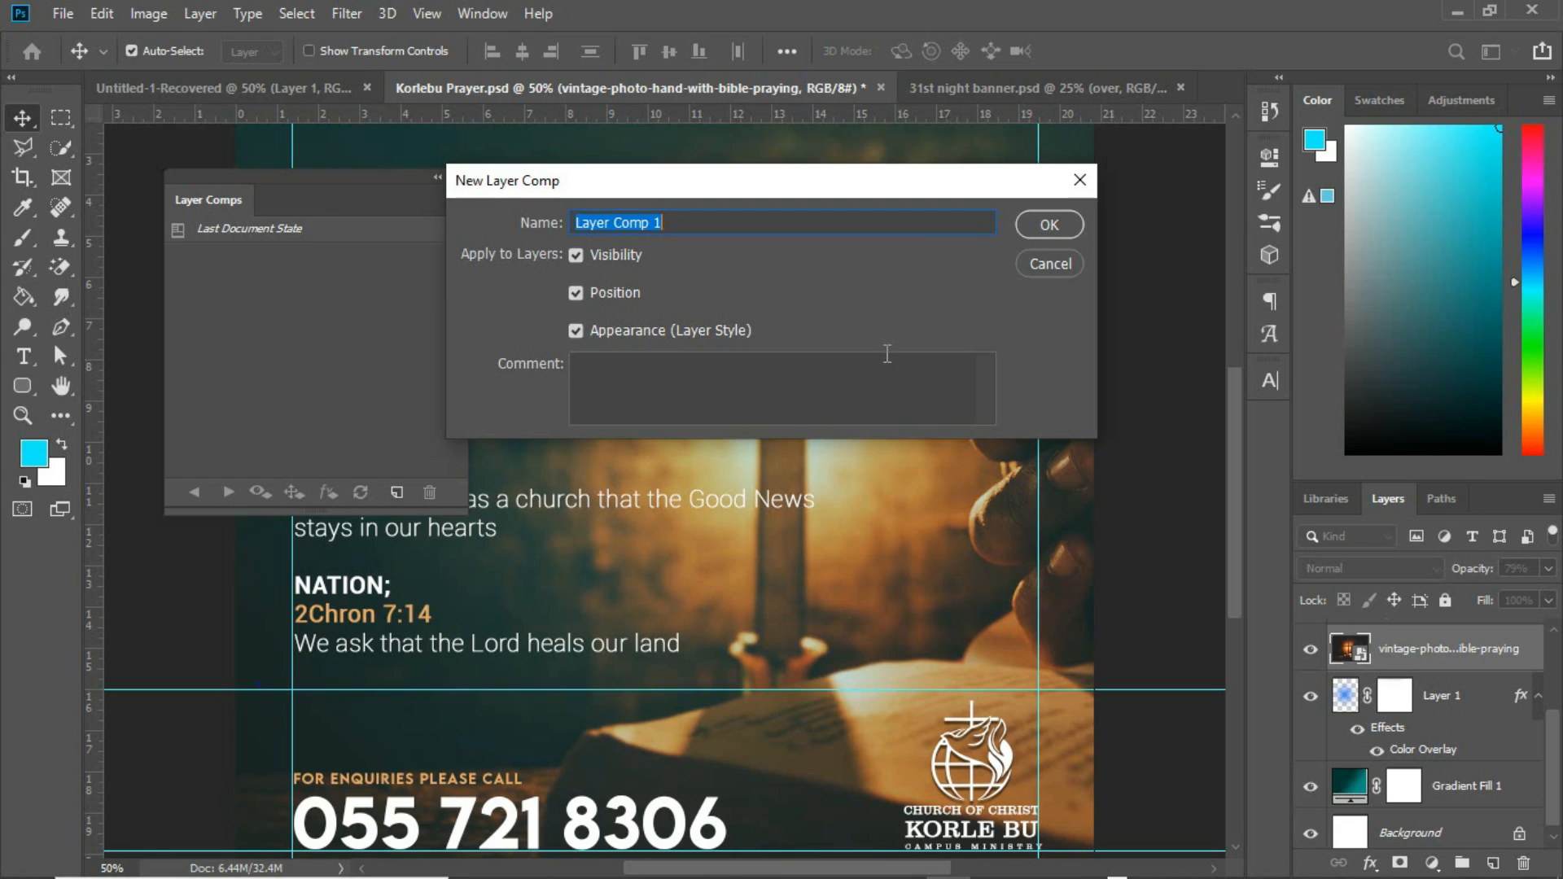
type("o")
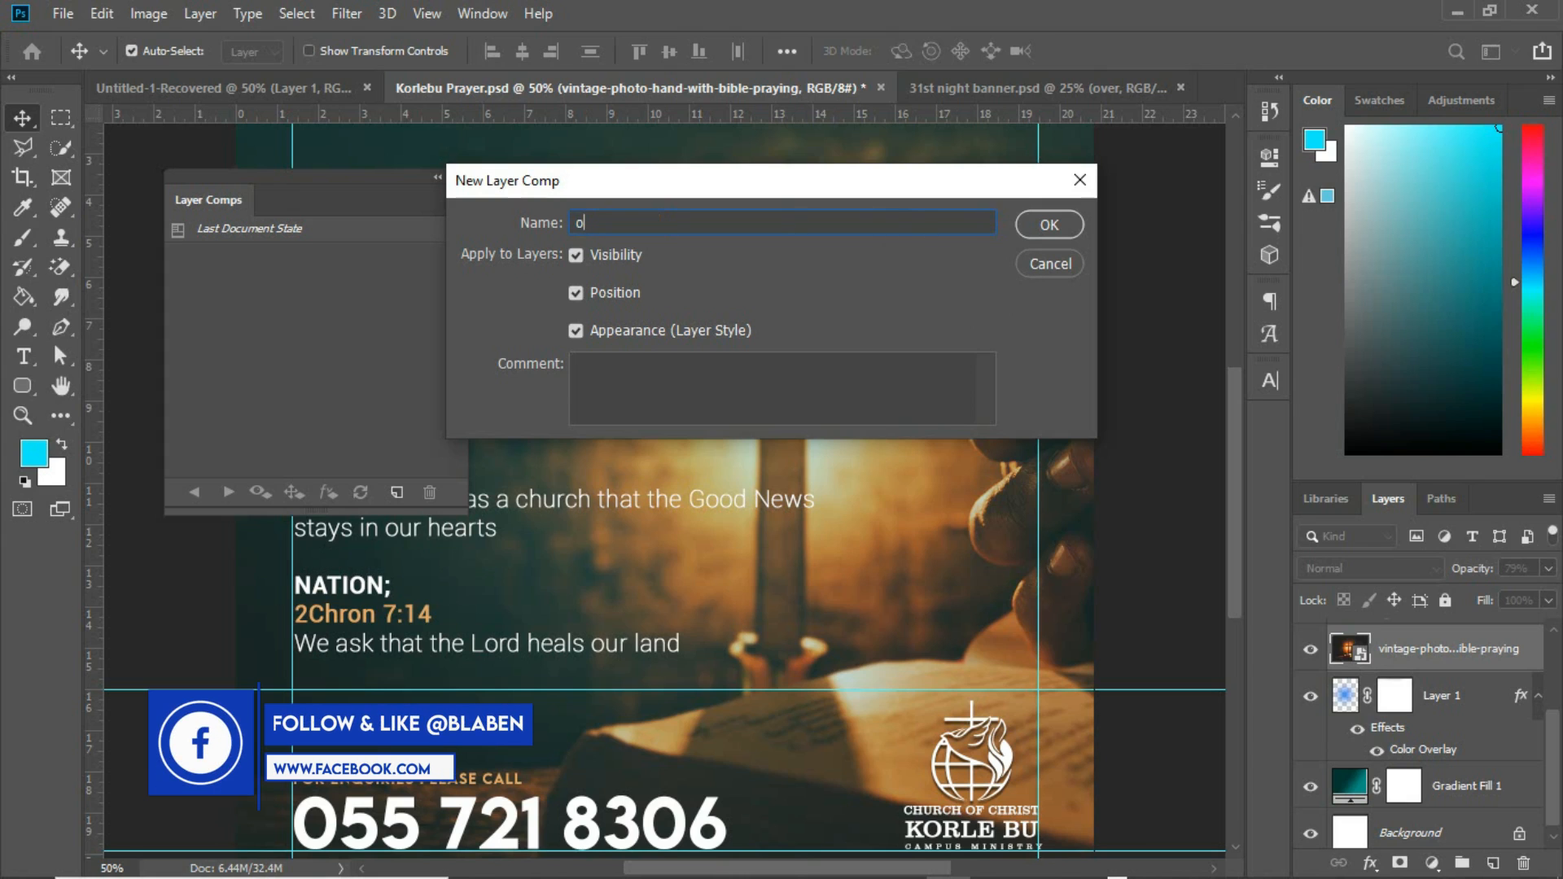
type("riginal image")
key("Return")
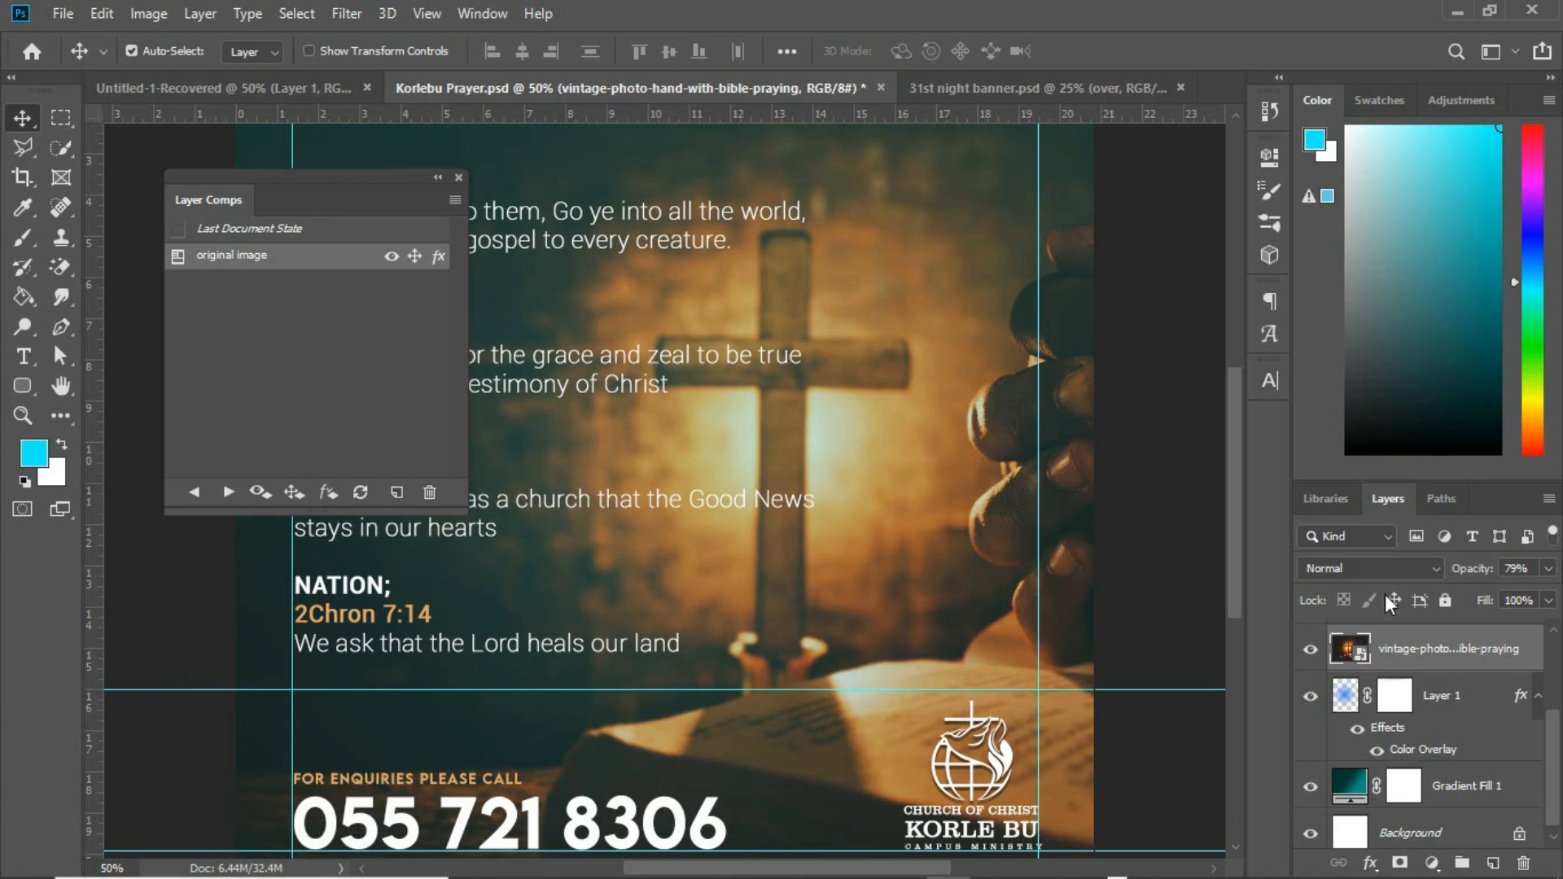
Step: Hide and show the praying-hands photo layer again, and update the "original image" layer comp
left_click(1310, 651)
left_click(1310, 651)
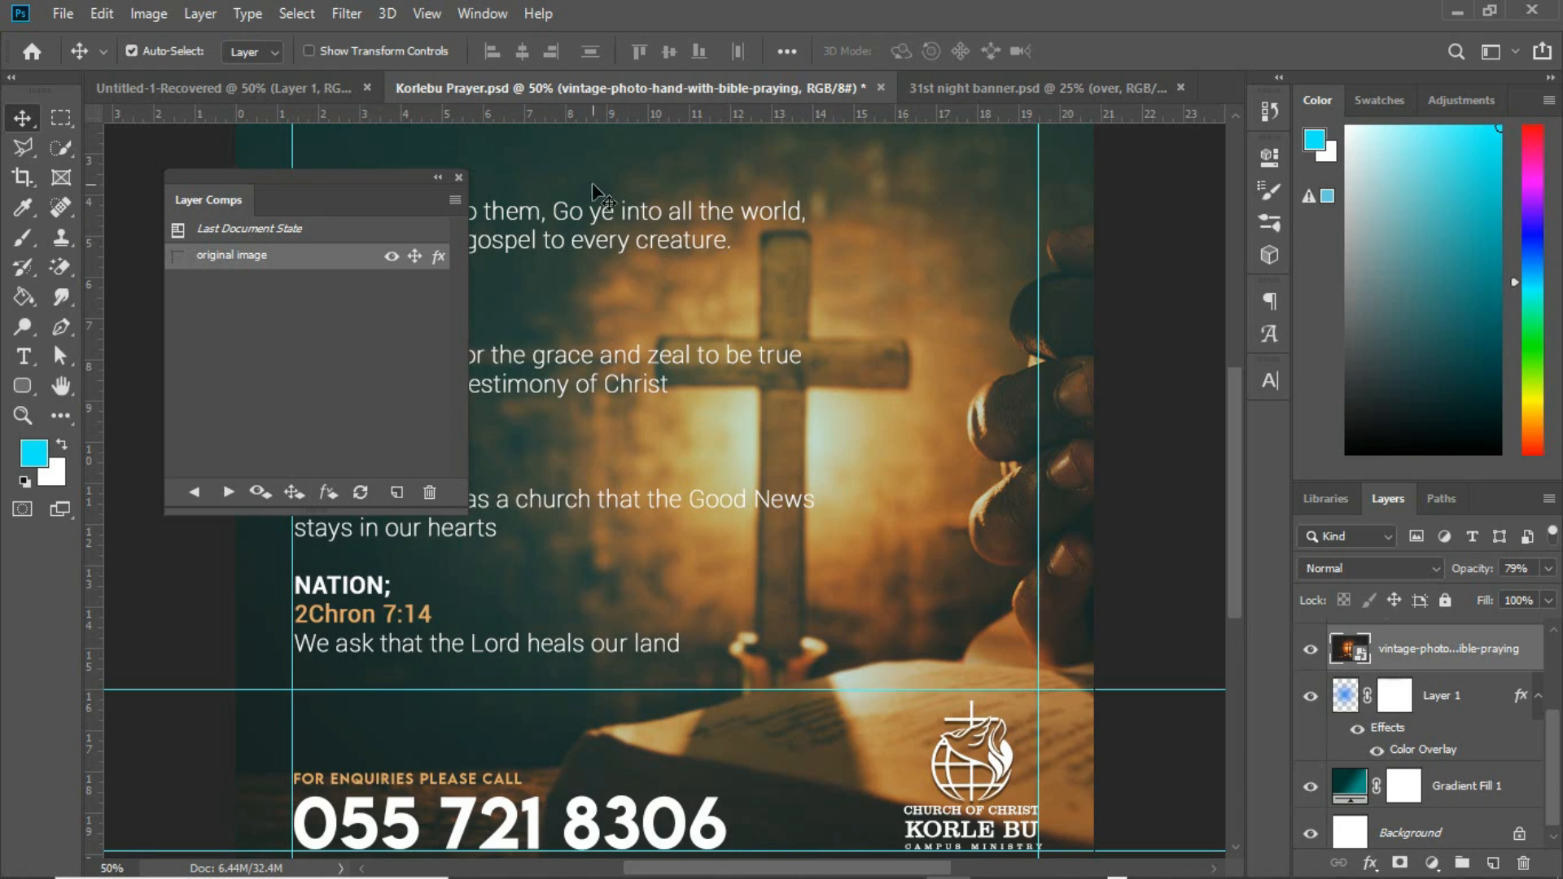
left_click(359, 493)
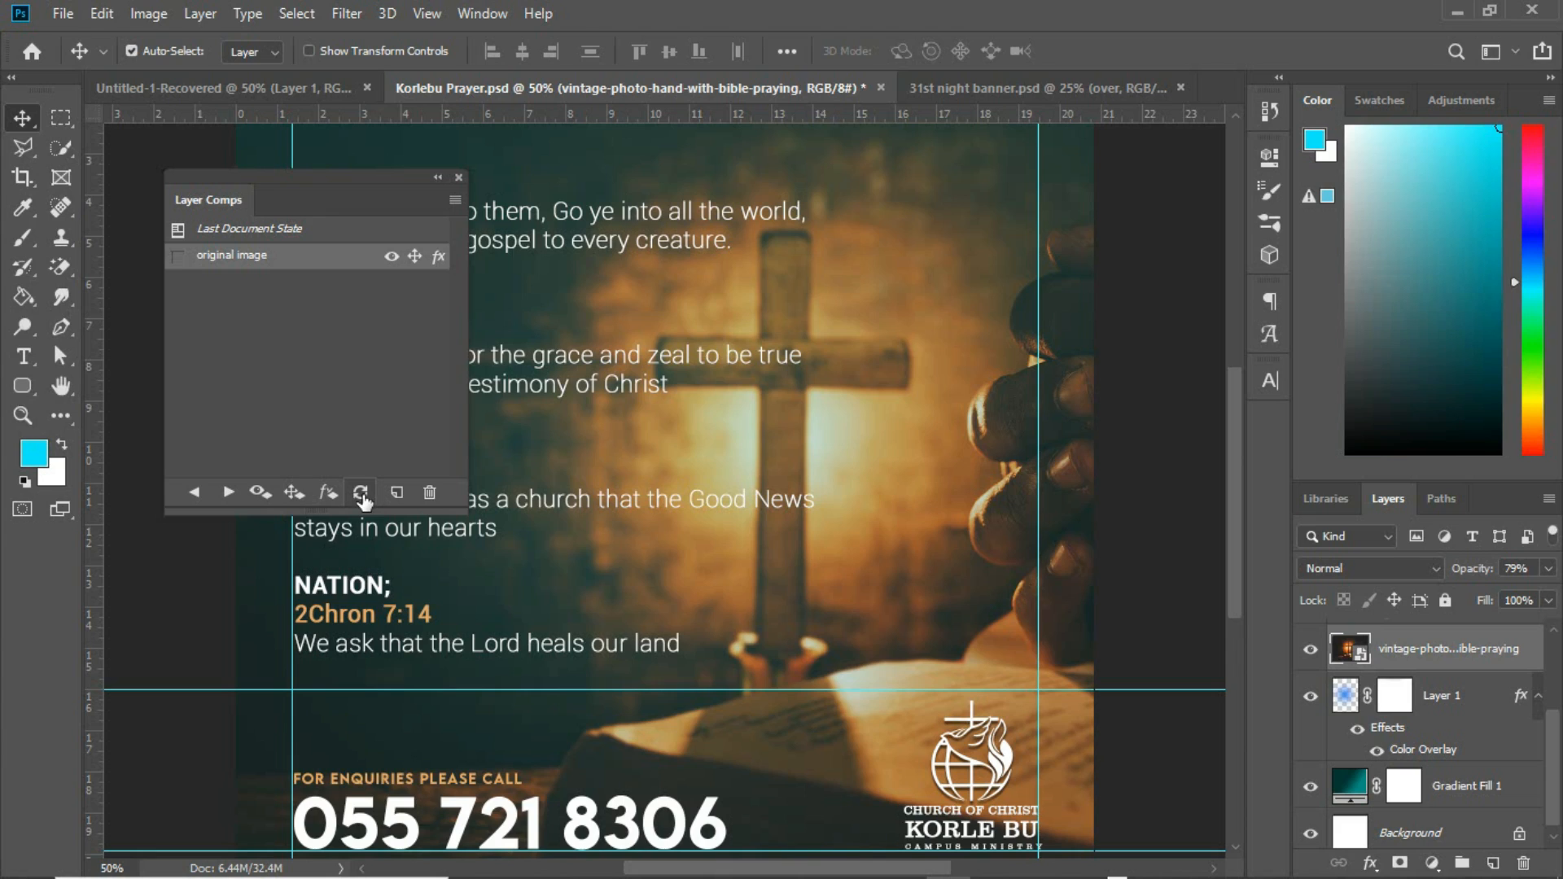
left_click(360, 492)
Step: Add a Color Lookup adjustment above the praying-hands photo layer using the LateSunset.3DL 3DLUT file
left_click(1432, 864)
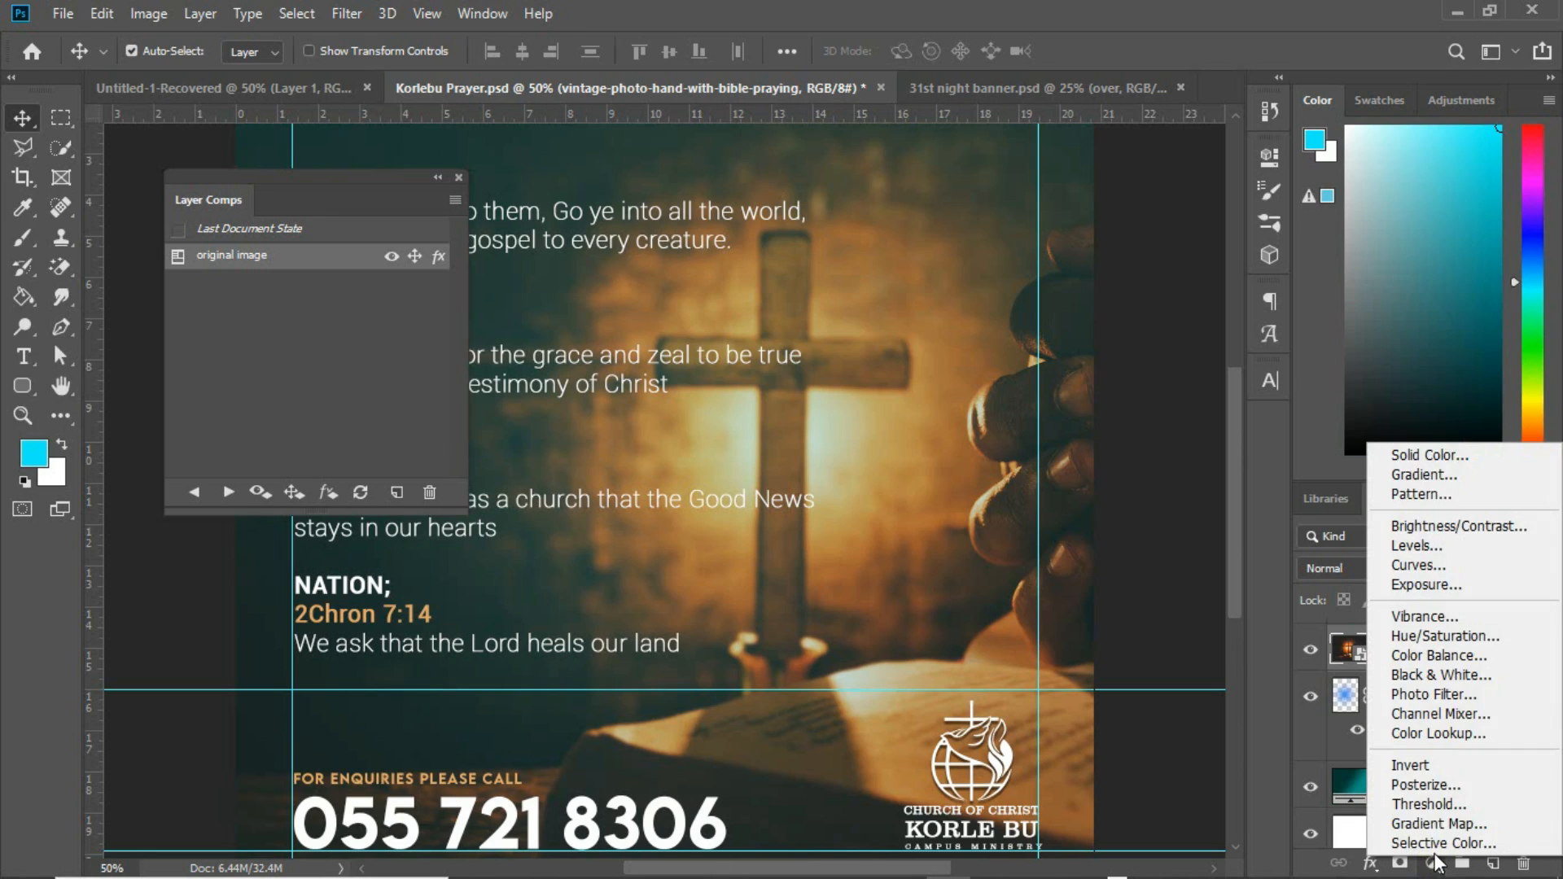
left_click(1456, 734)
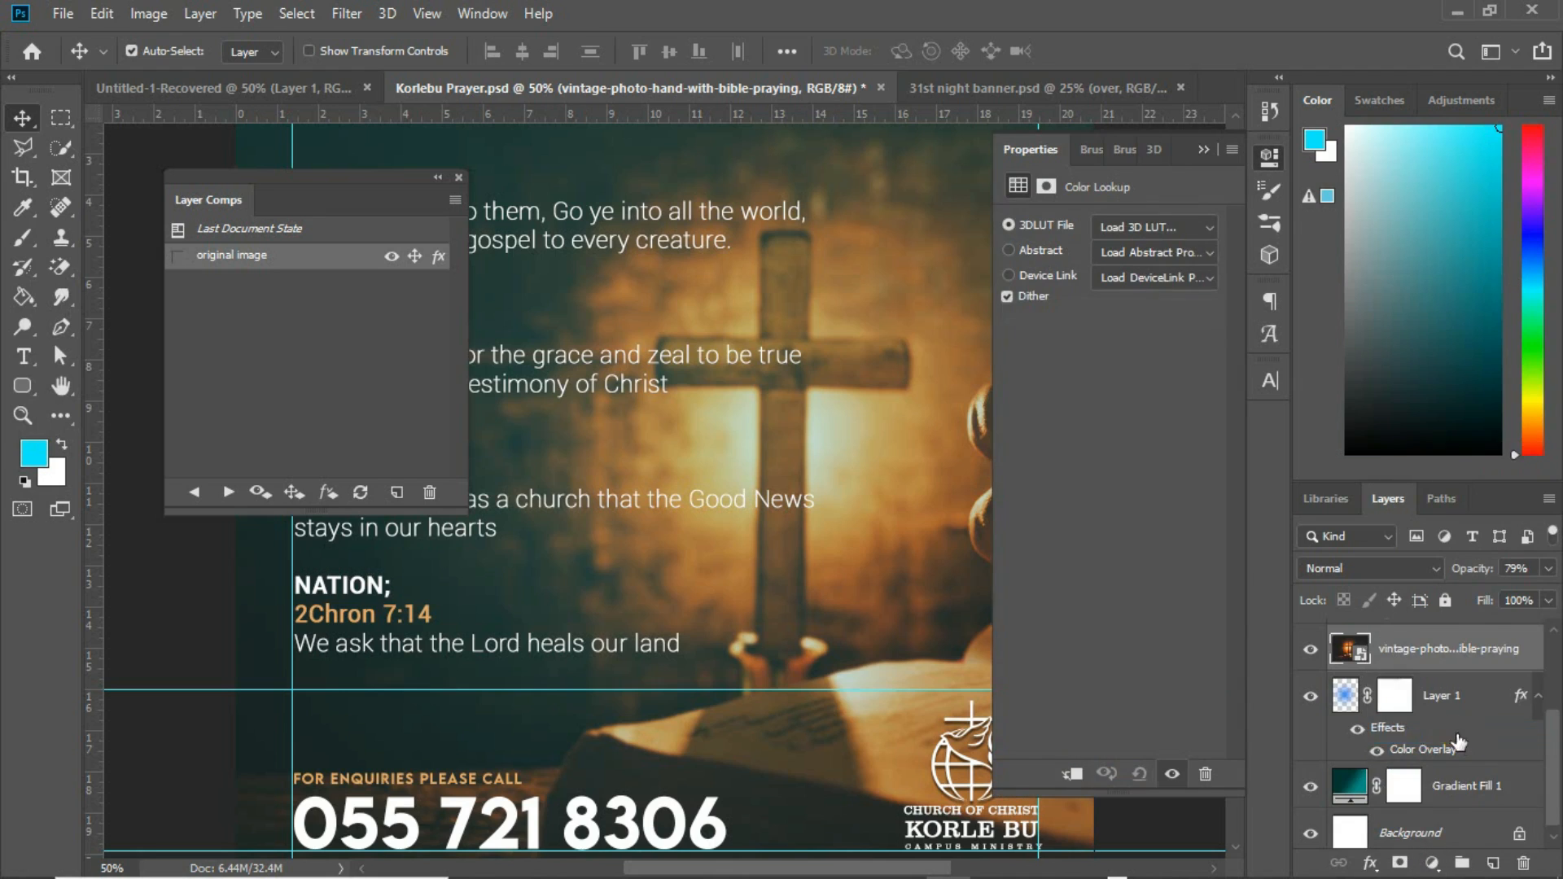
left_click(1205, 227)
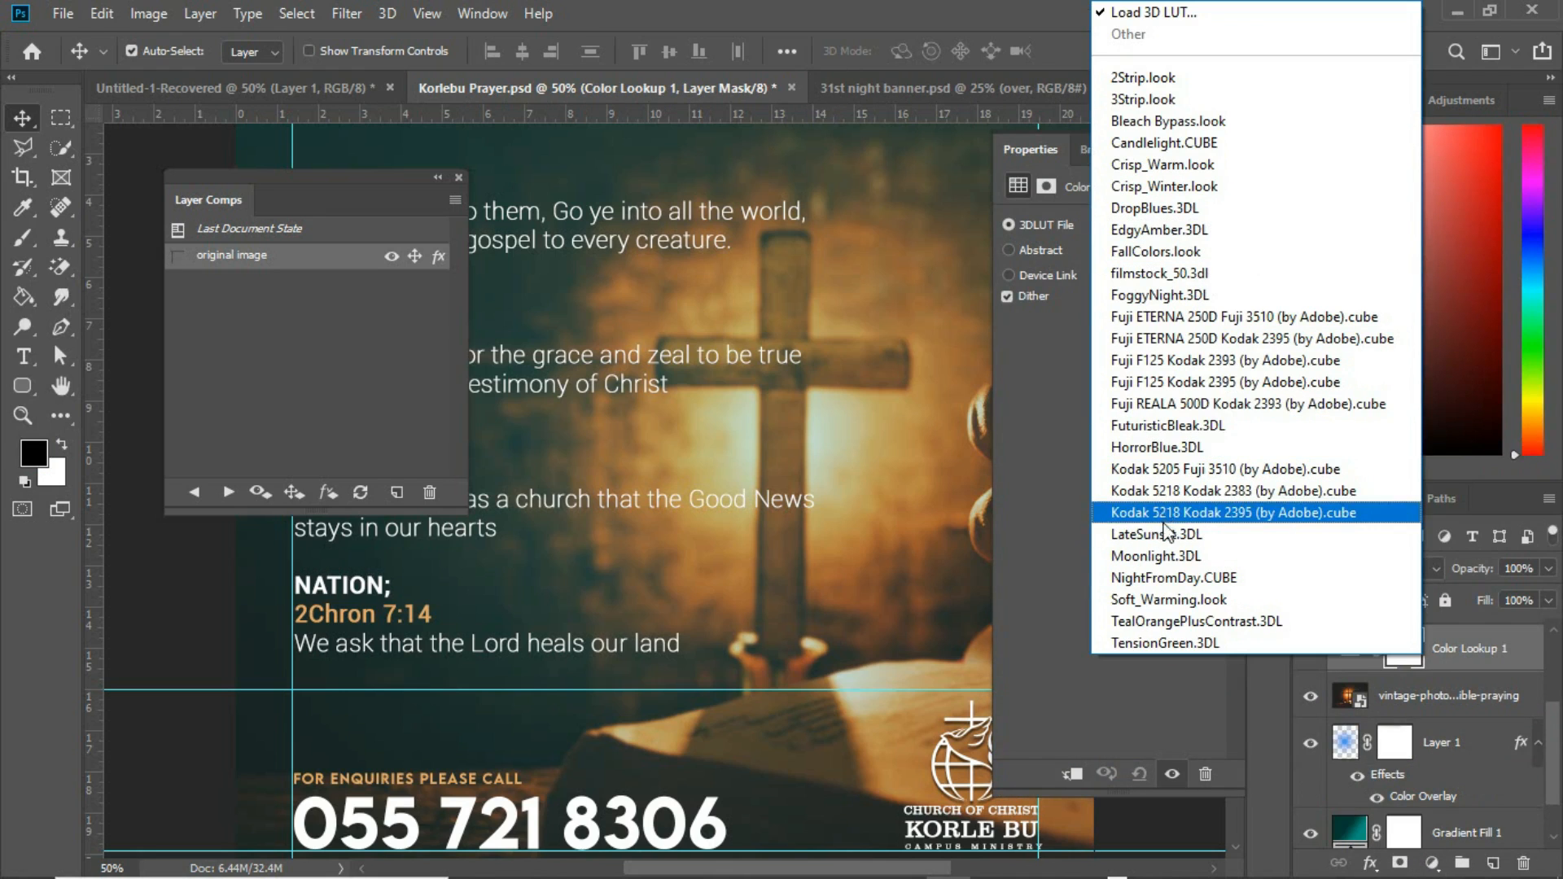
left_click(1166, 535)
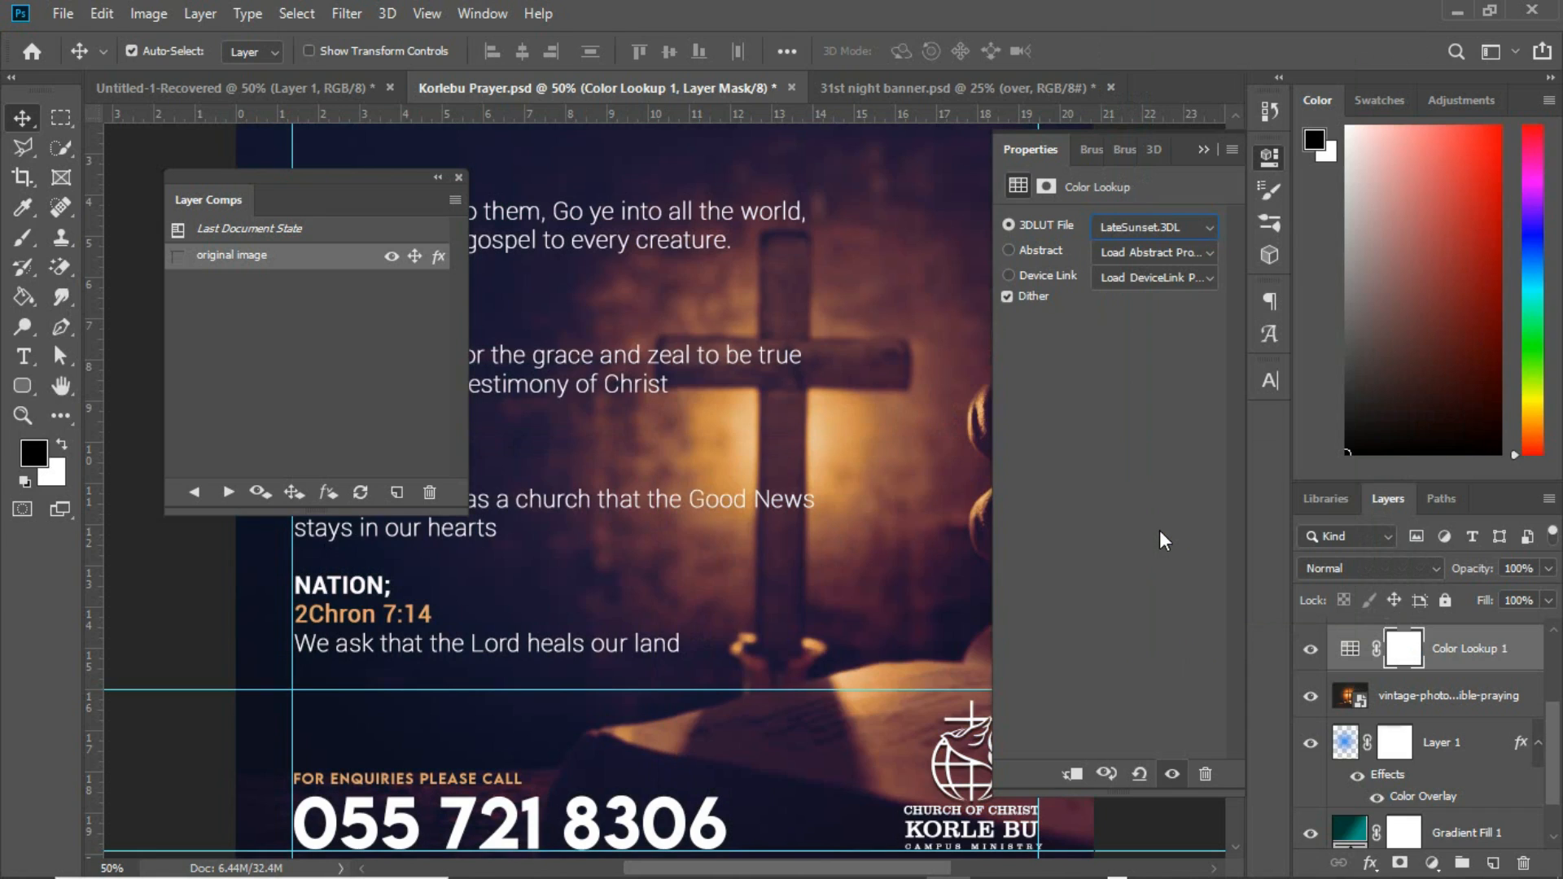
left_click(1203, 149)
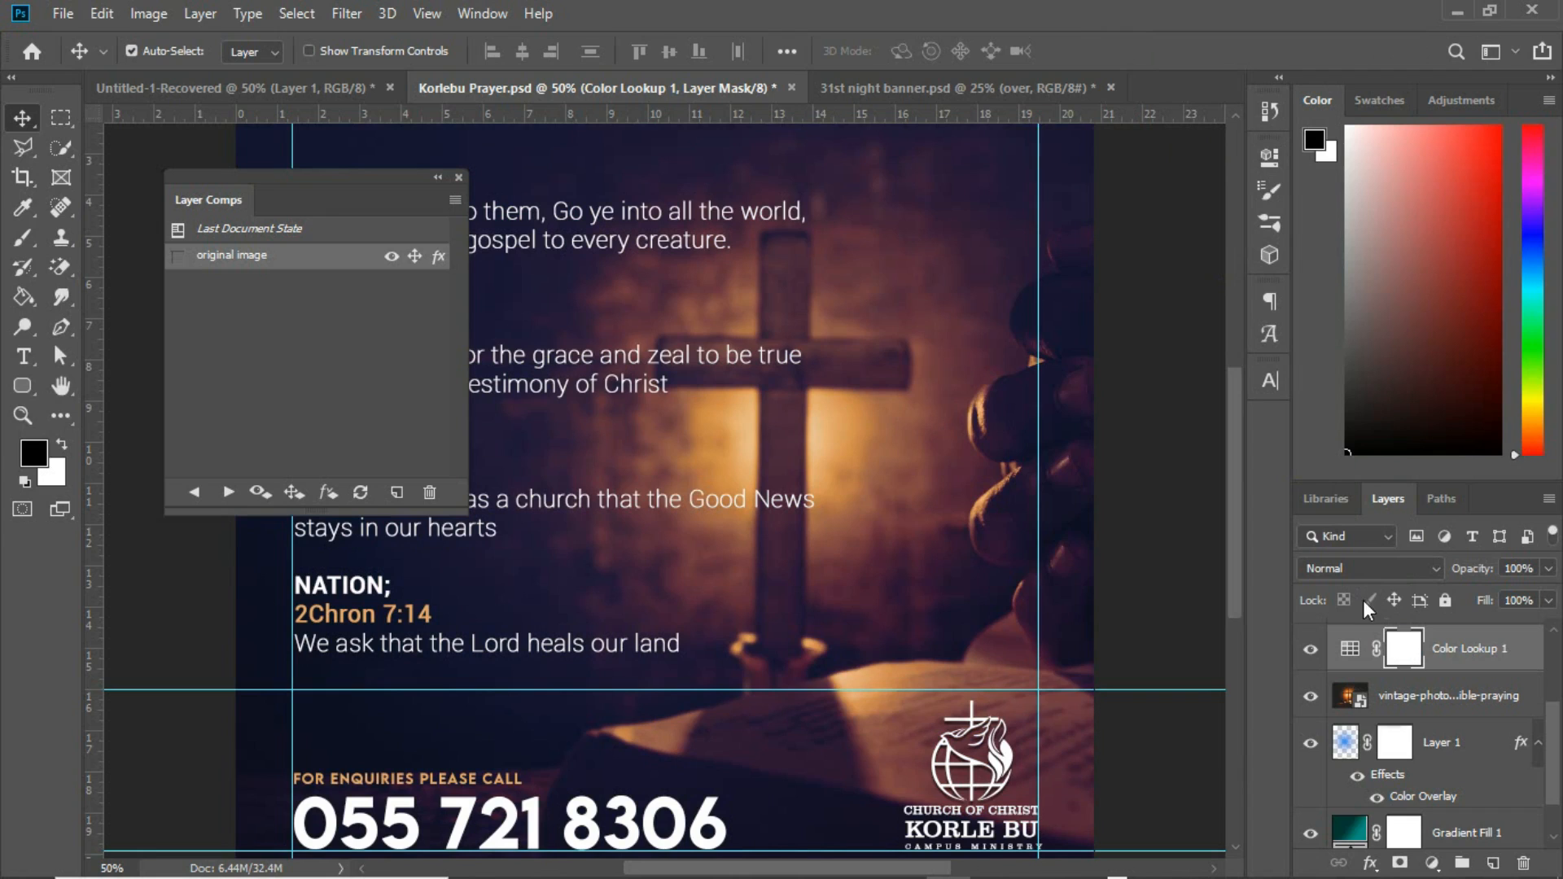
Step: Start a new layer comp for the recoloured version and name it "background new Look"
scroll(1559, 756, "down", 1)
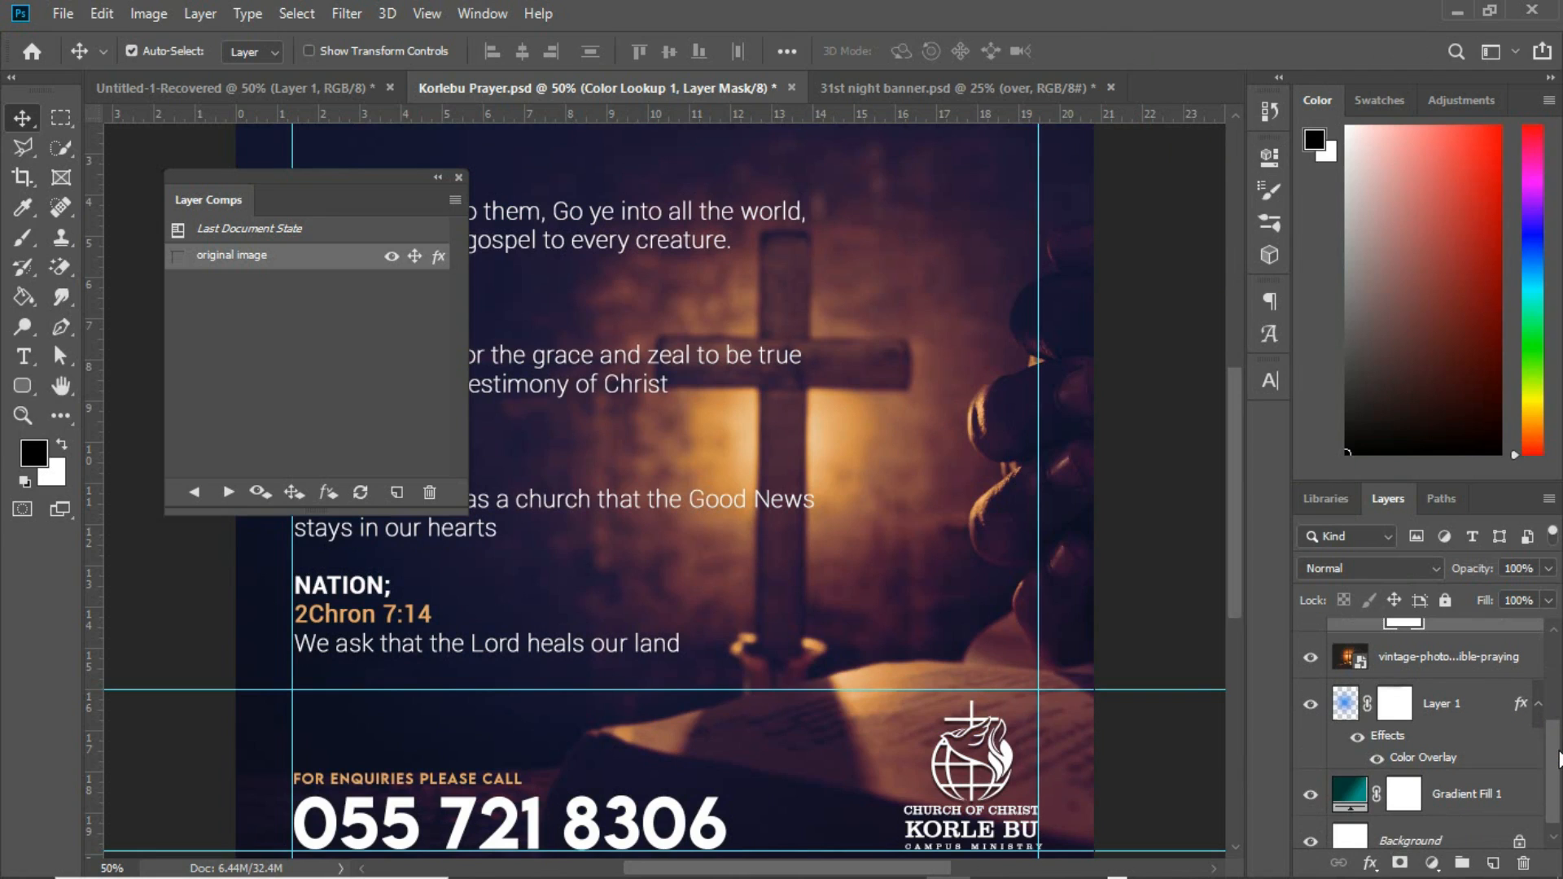
scroll(1559, 733, "up", 1)
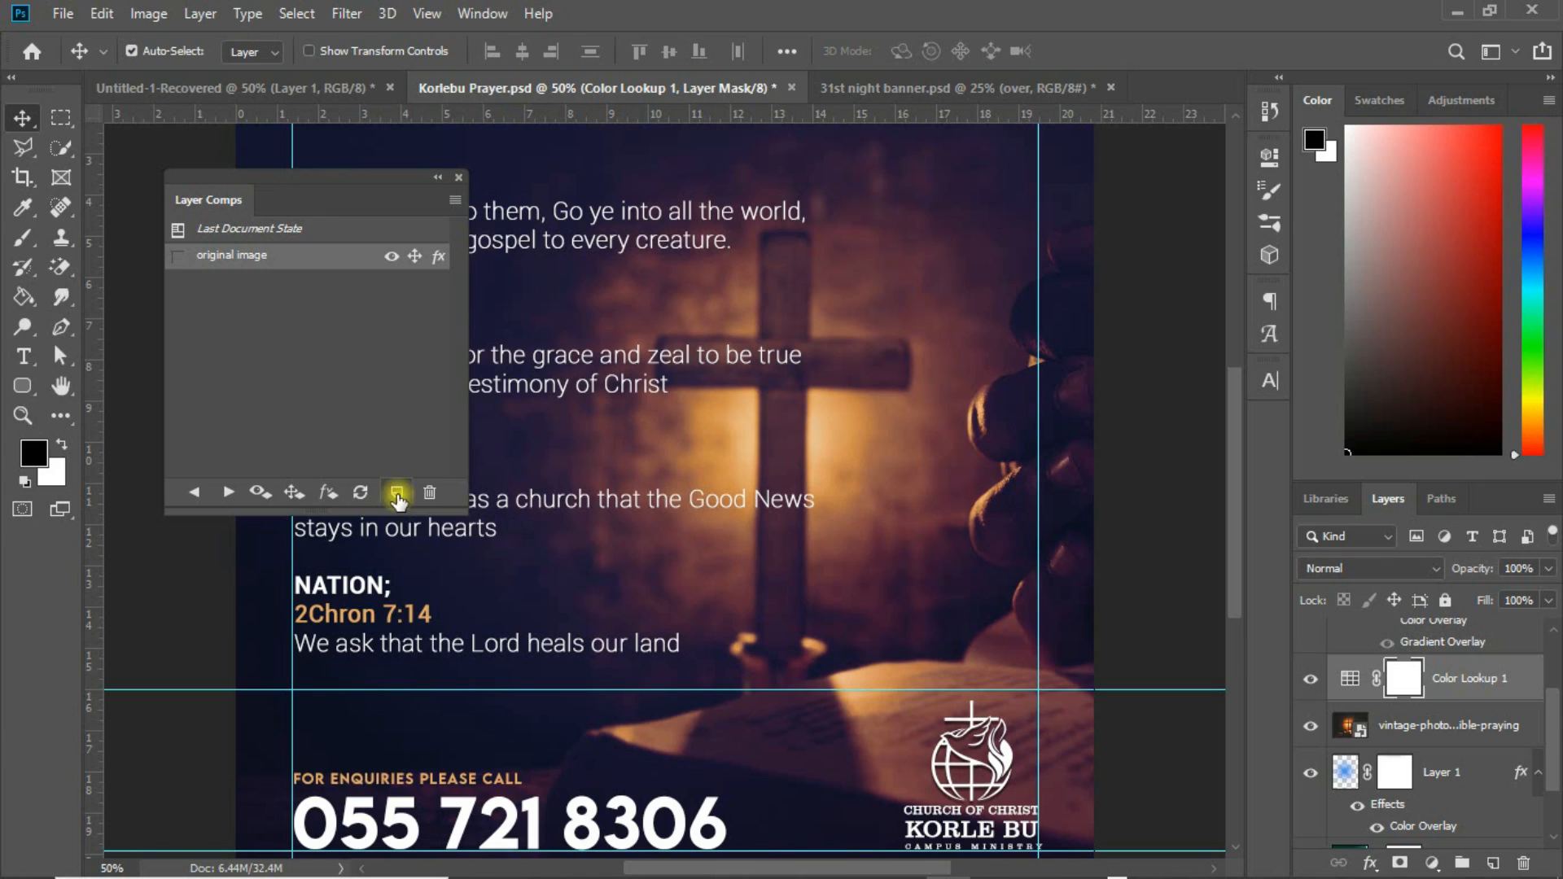
left_click(396, 495)
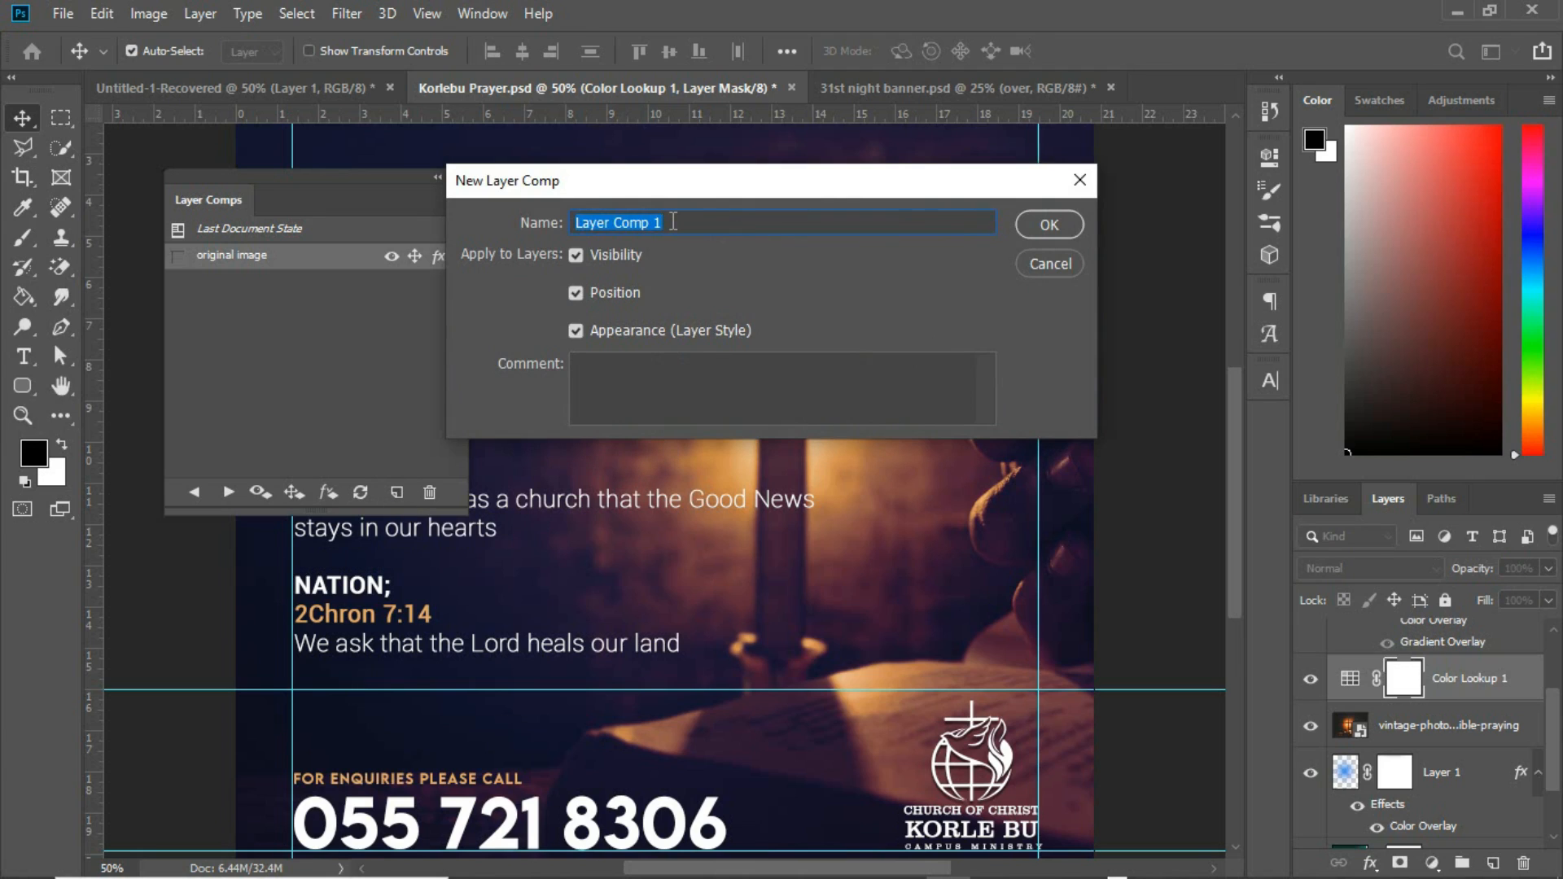
type("new Look")
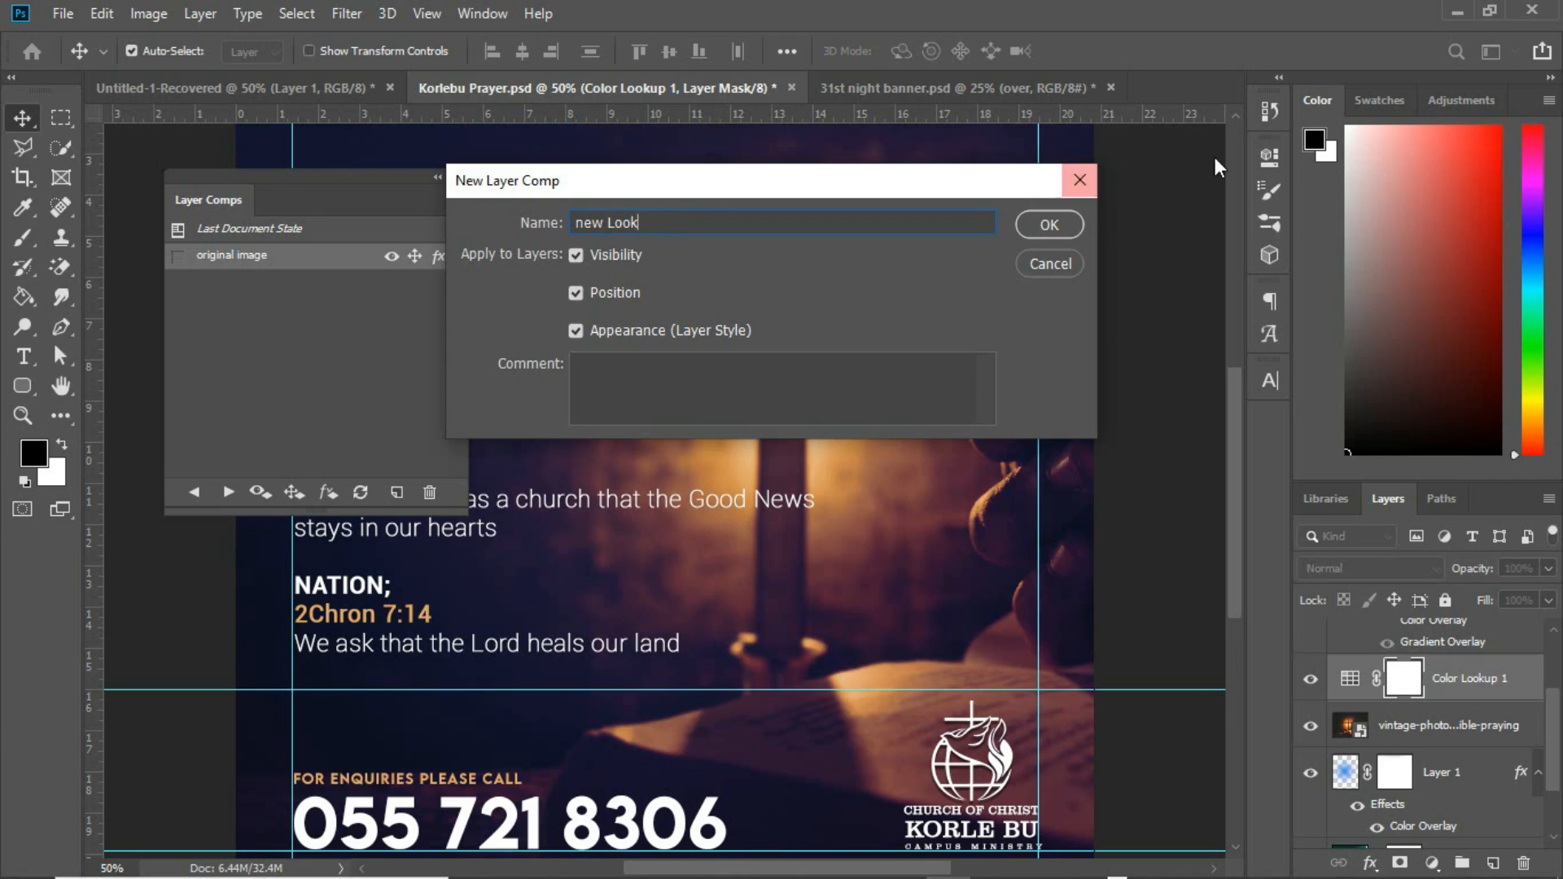
type("color change")
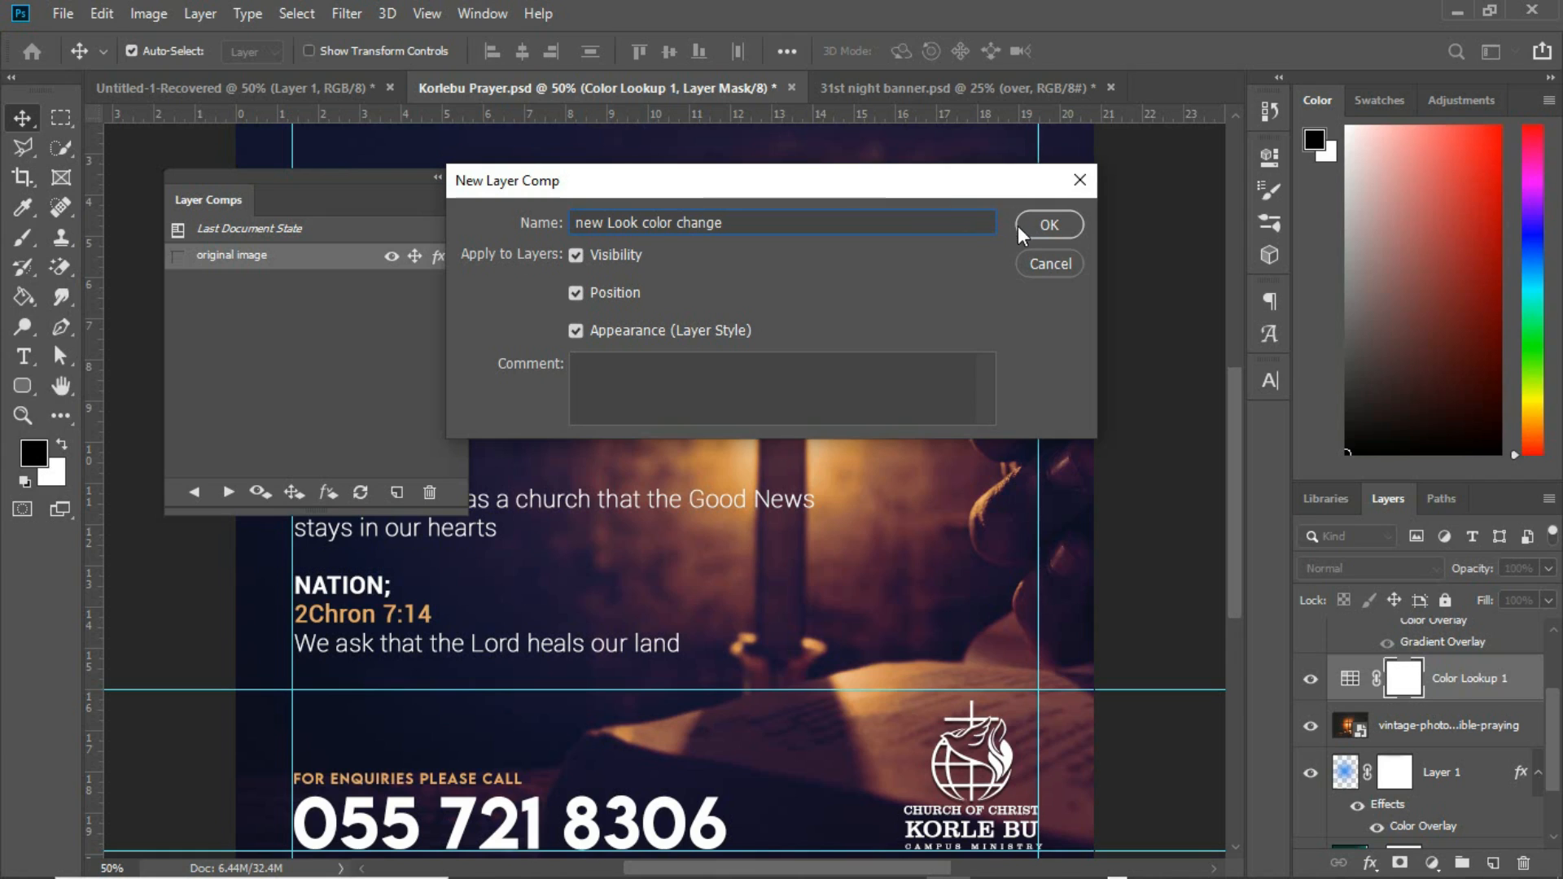
left_click(574, 223)
type("backgrou")
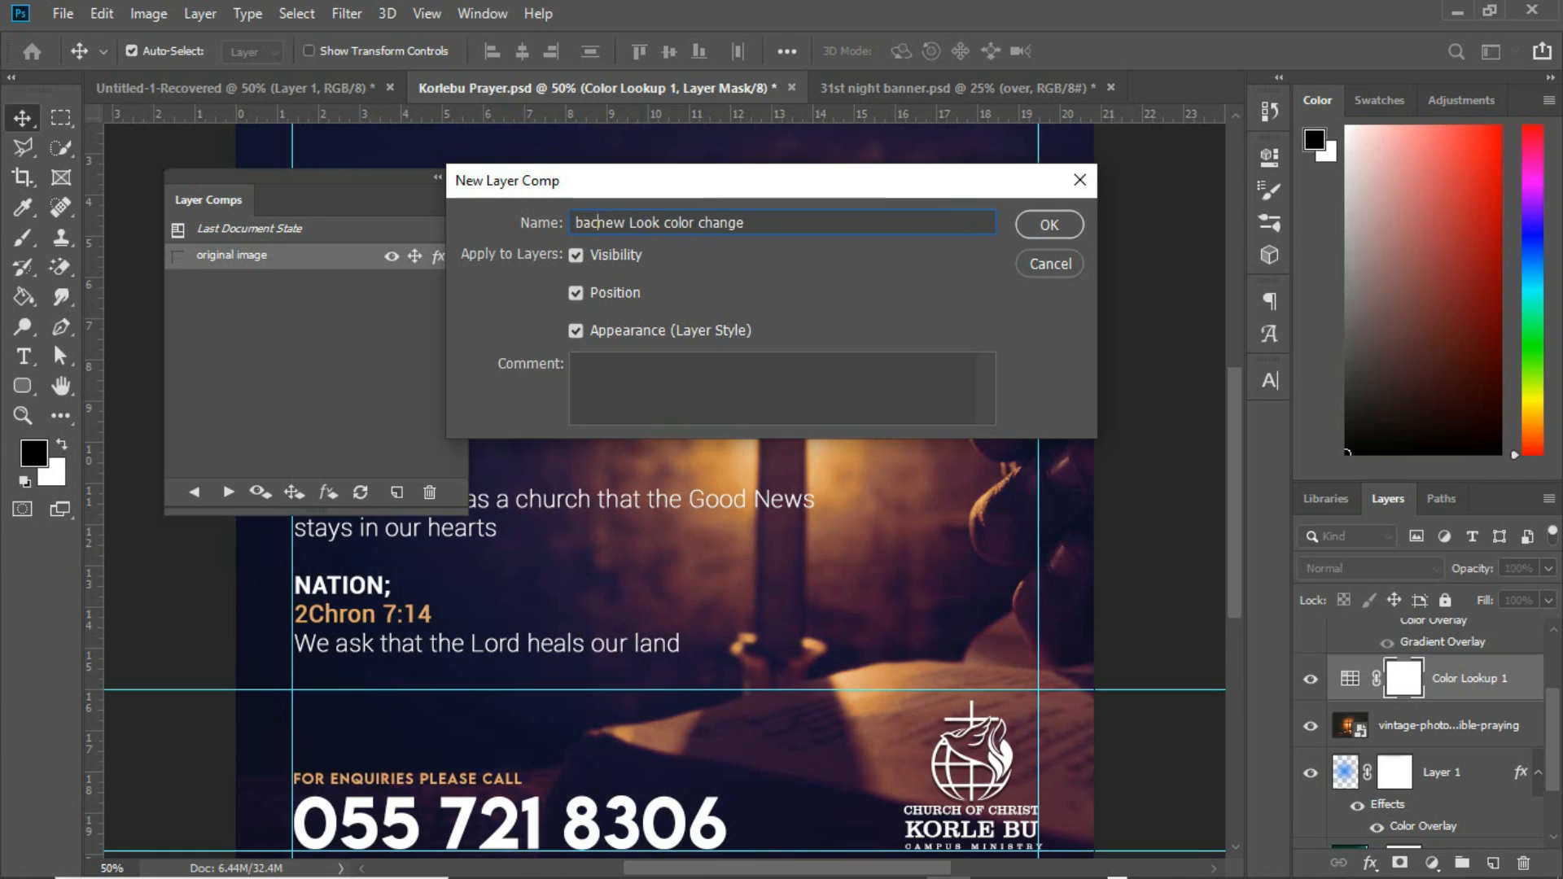
type("nd")
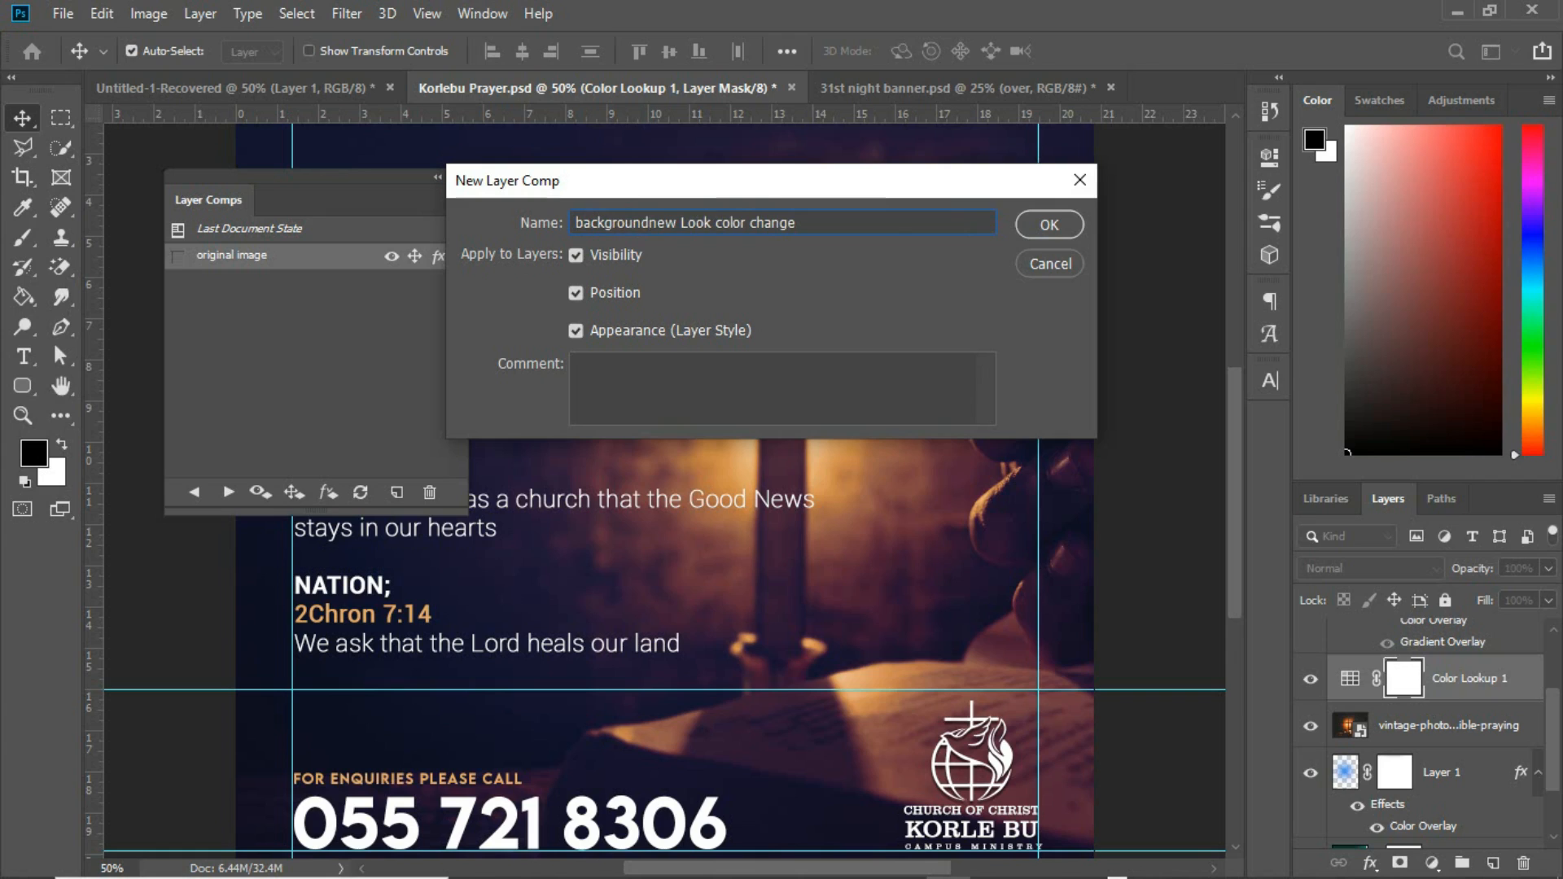
left_click_drag(719, 222, 818, 216)
key("BackSpace")
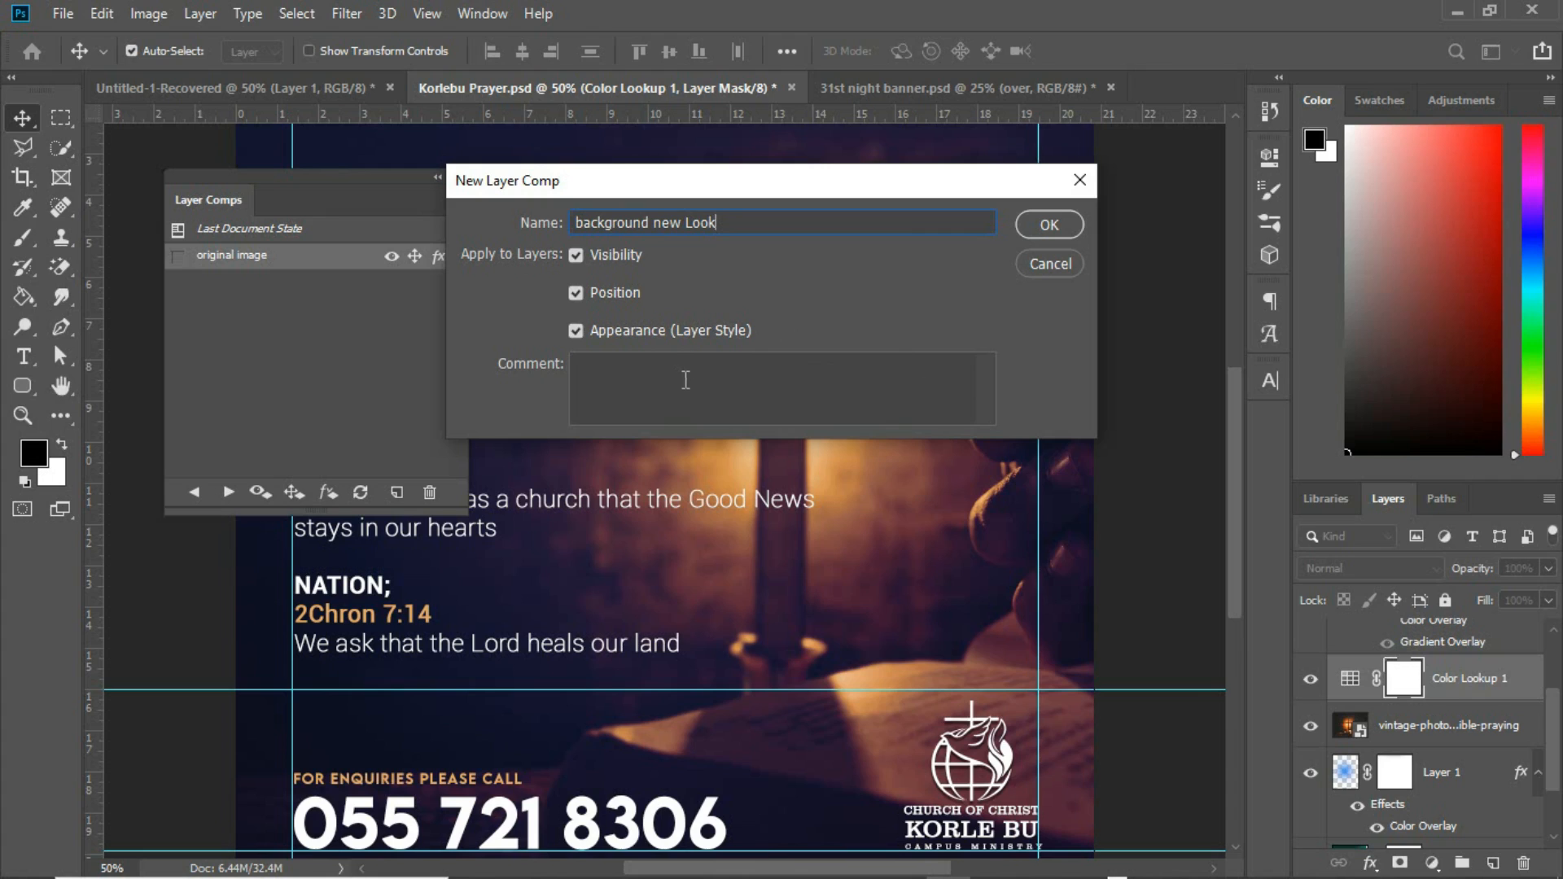
Step: Add the comment "this is a color lookup" to the new layer comp and create it
left_click(663, 393)
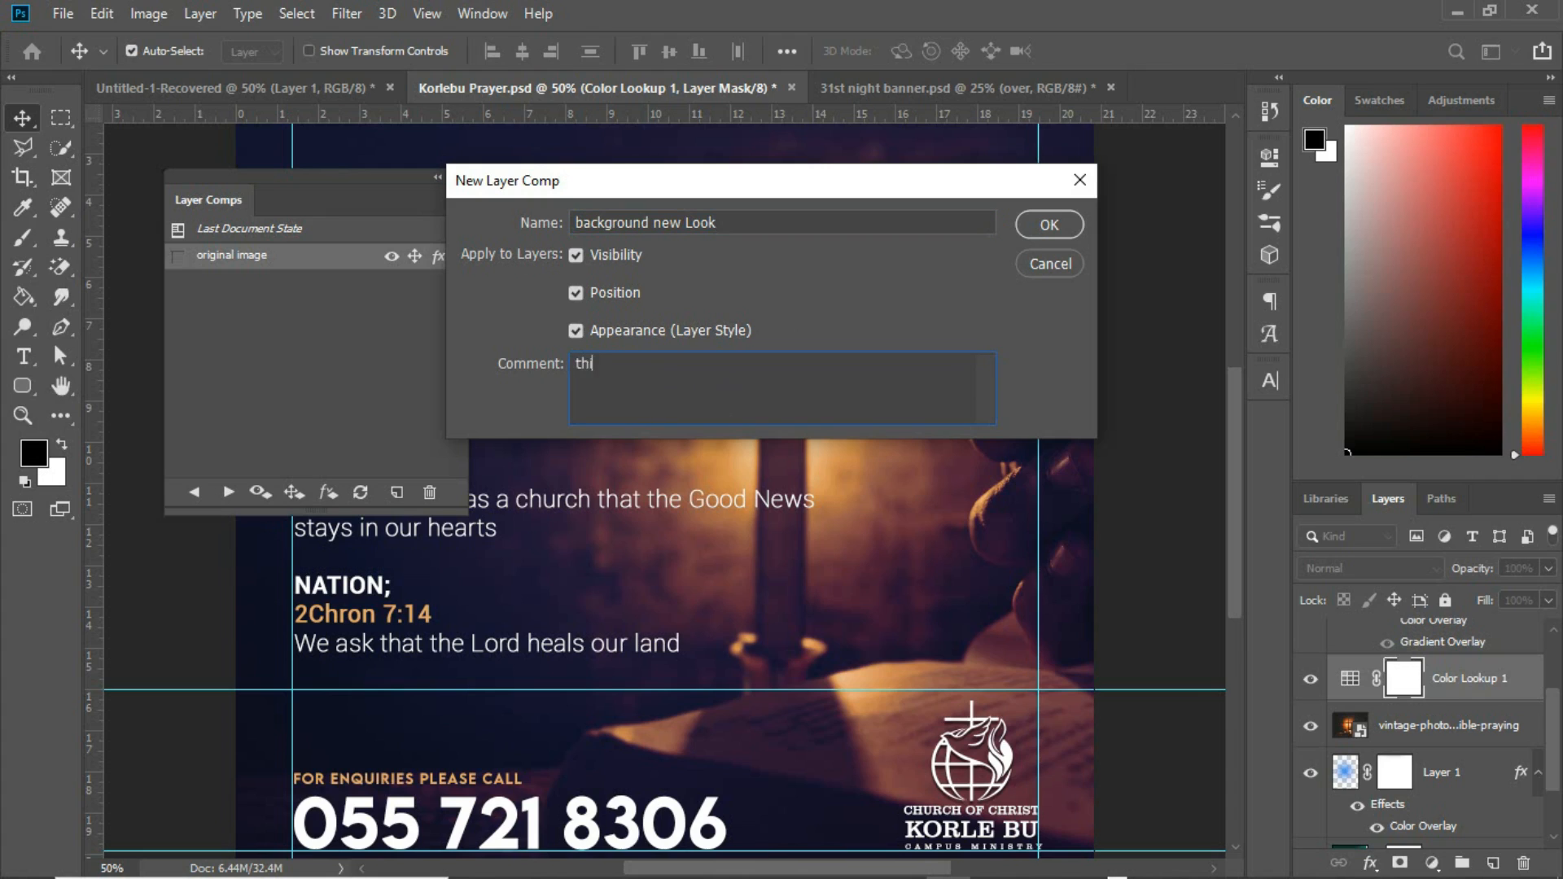
type("this is a color lookup")
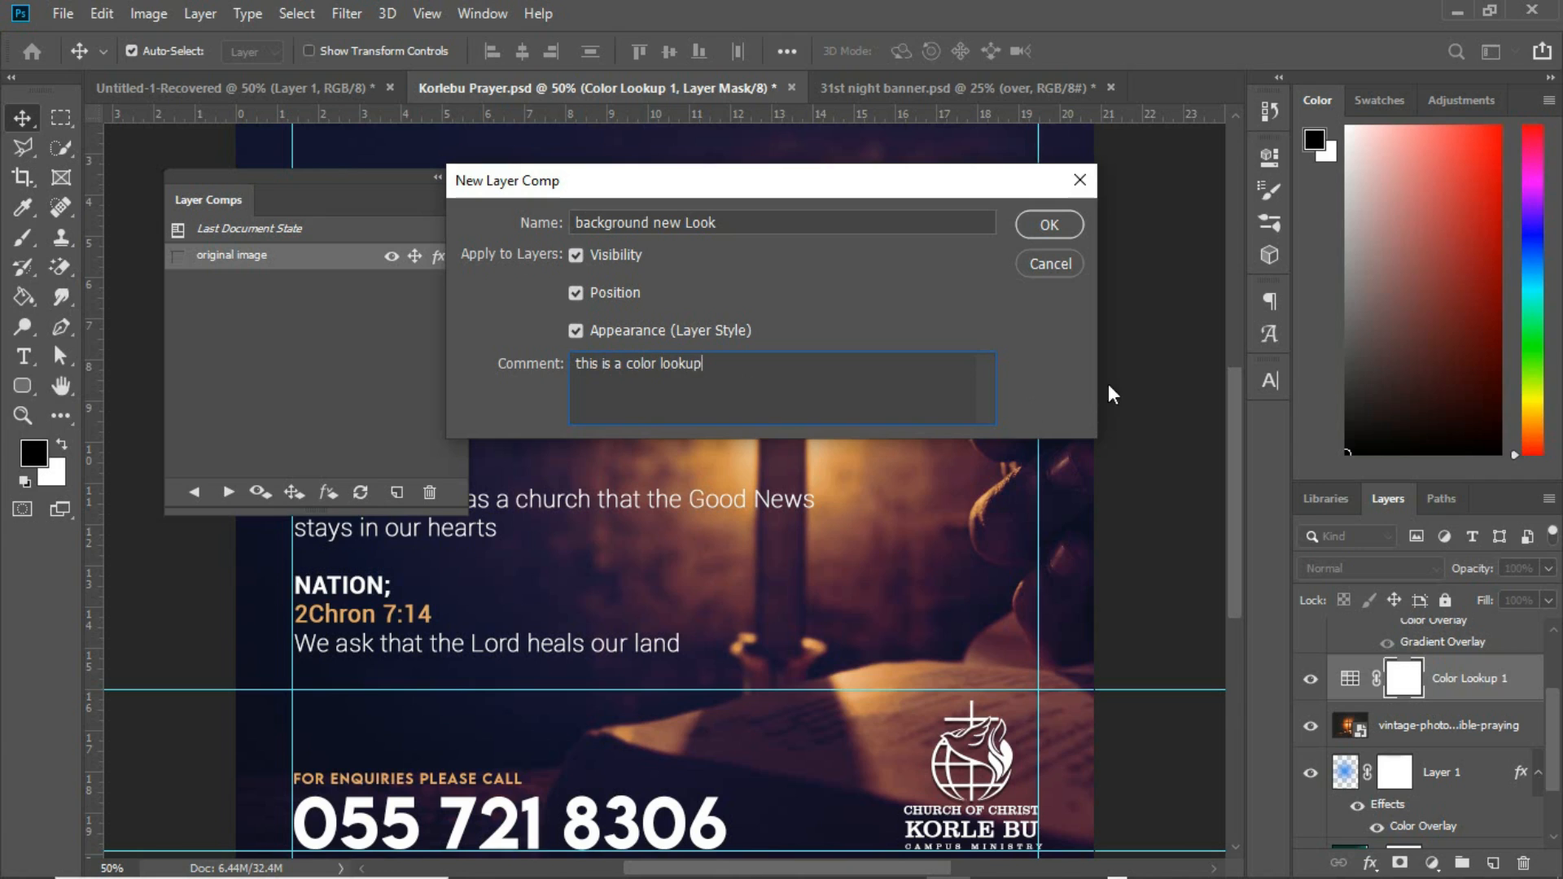
left_click(1049, 224)
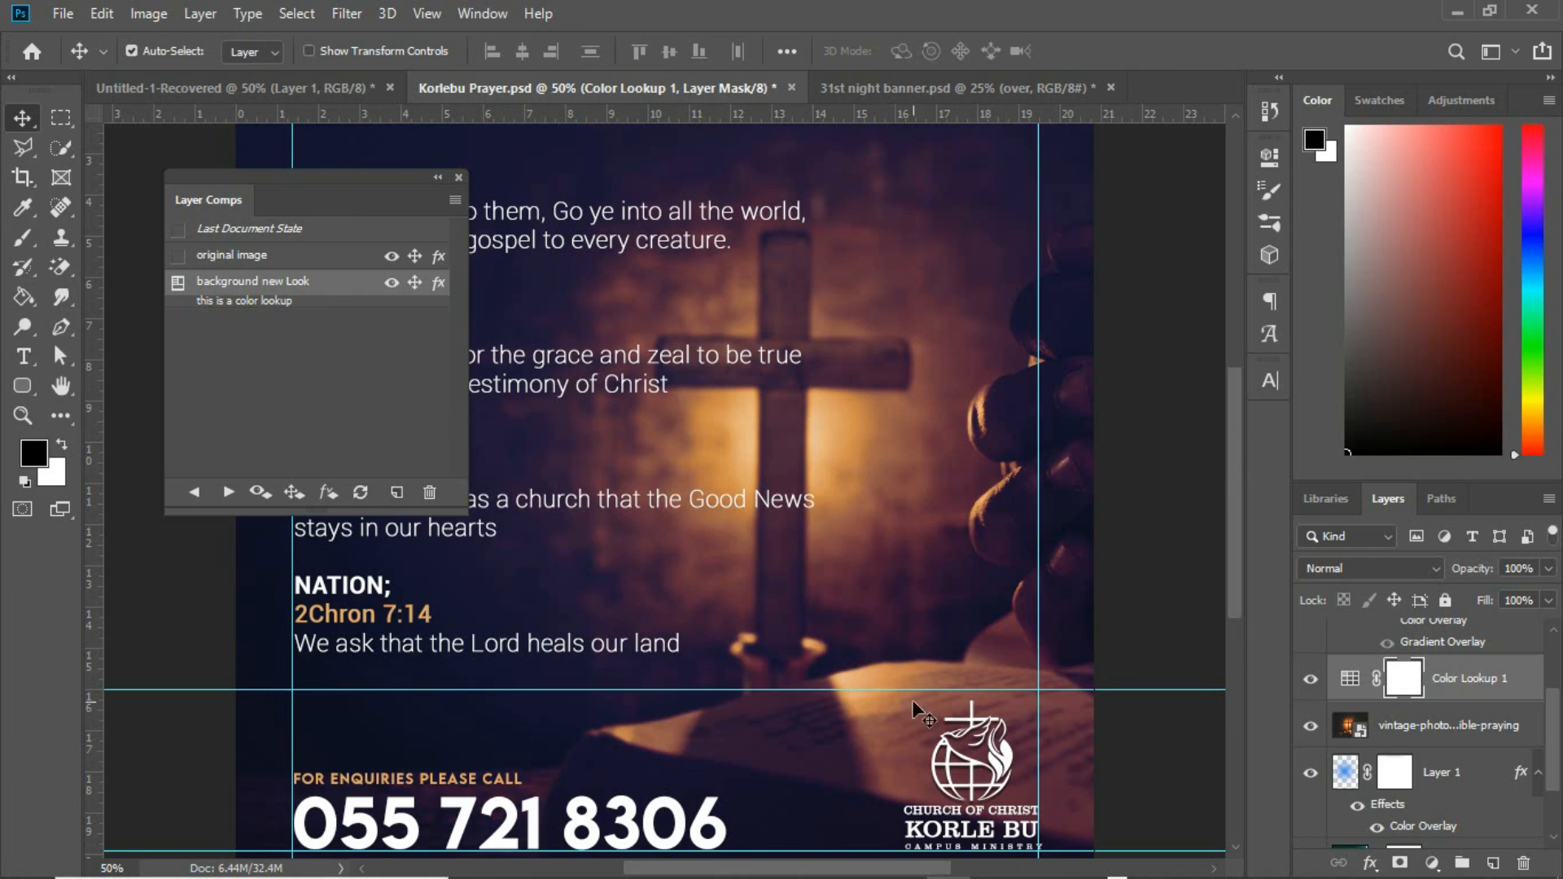
Step: Shift the floating Layer Comps panel clear of the flyer's heading and move the Color Lookup 1 layer above the enquiries group
left_click_drag(1234, 477, 1234, 397)
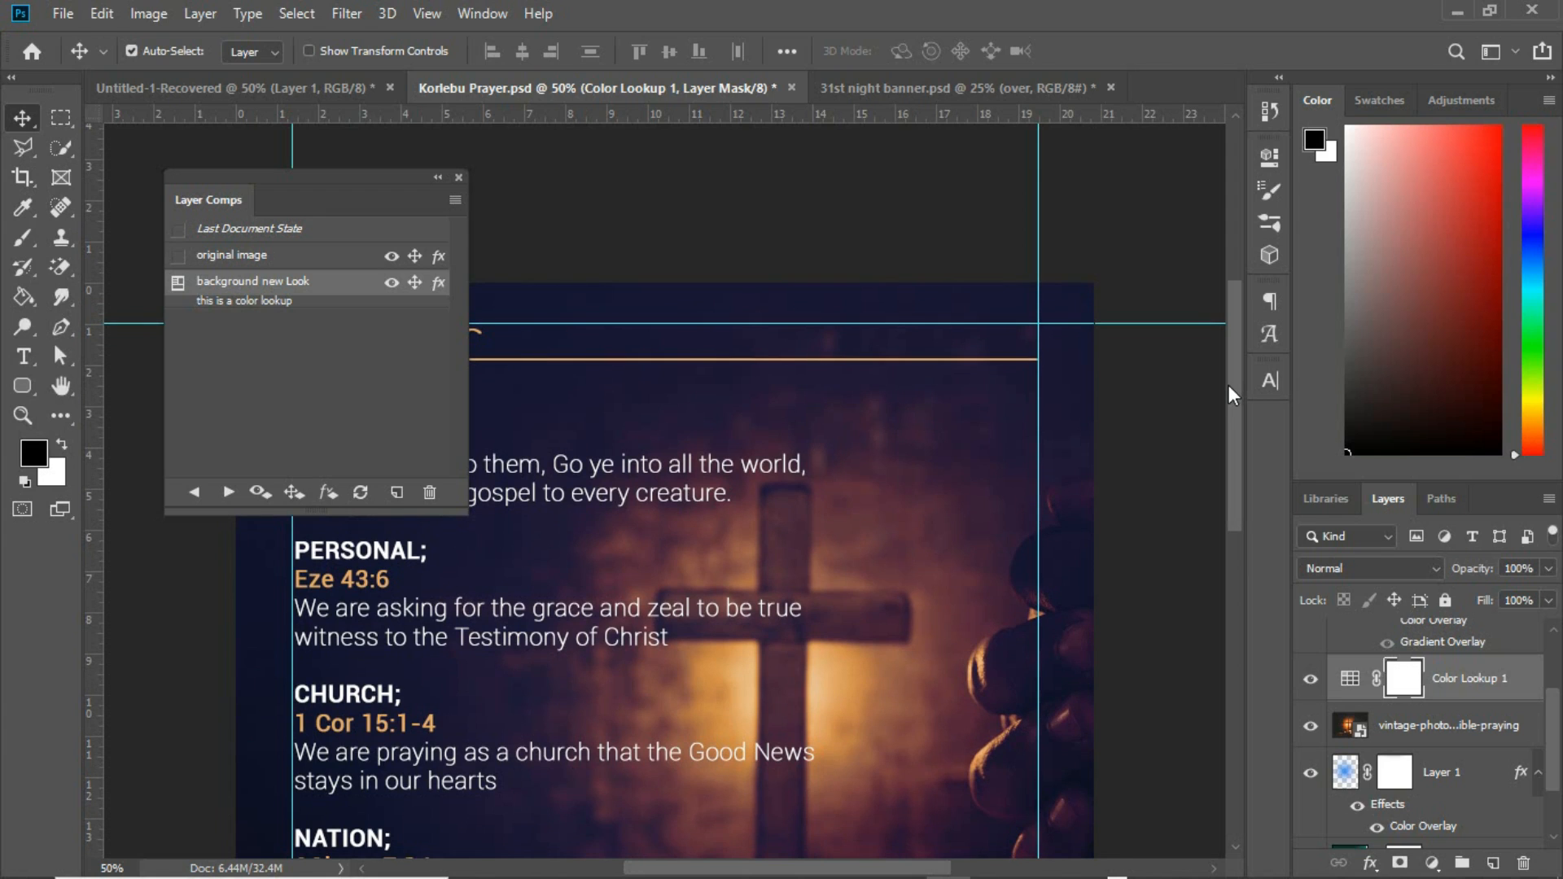
left_click_drag(358, 192, 252, 172)
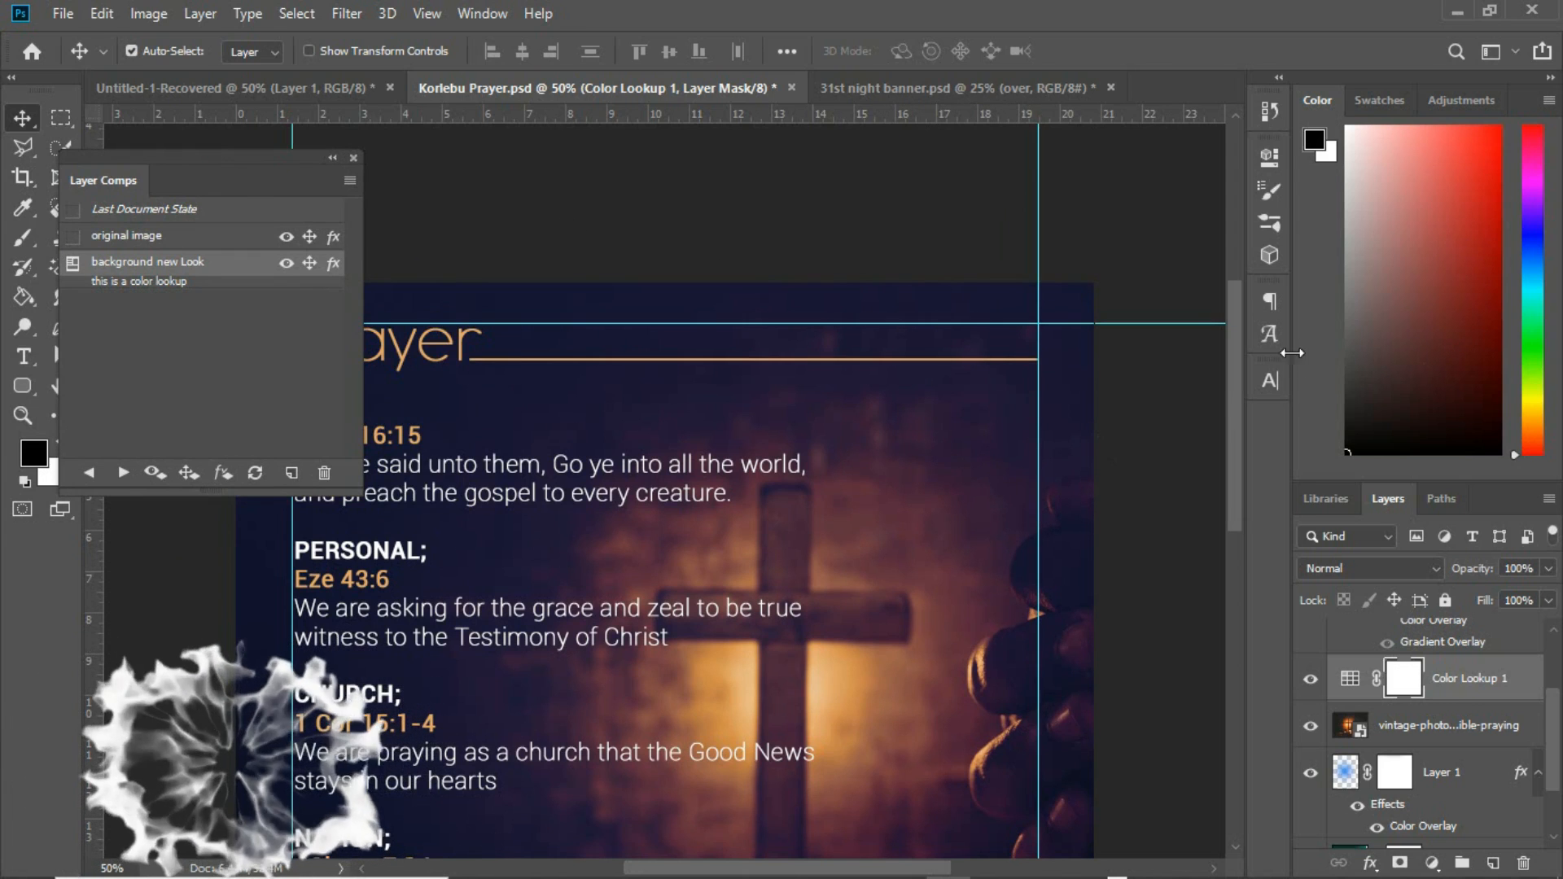
left_click_drag(1234, 379, 1234, 522)
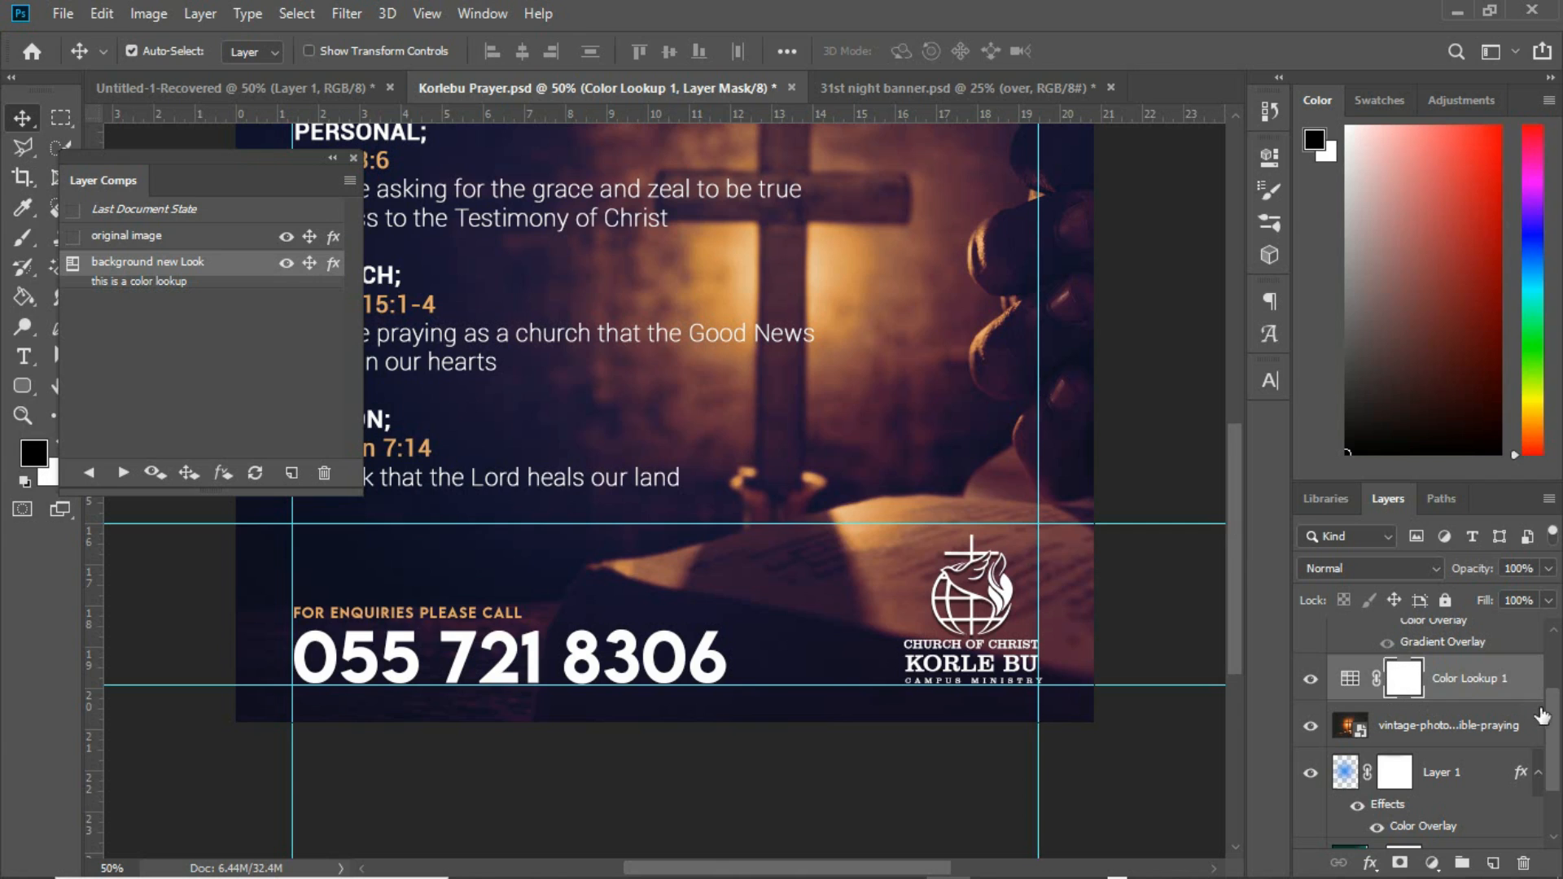
left_click_drag(1551, 719, 1551, 668)
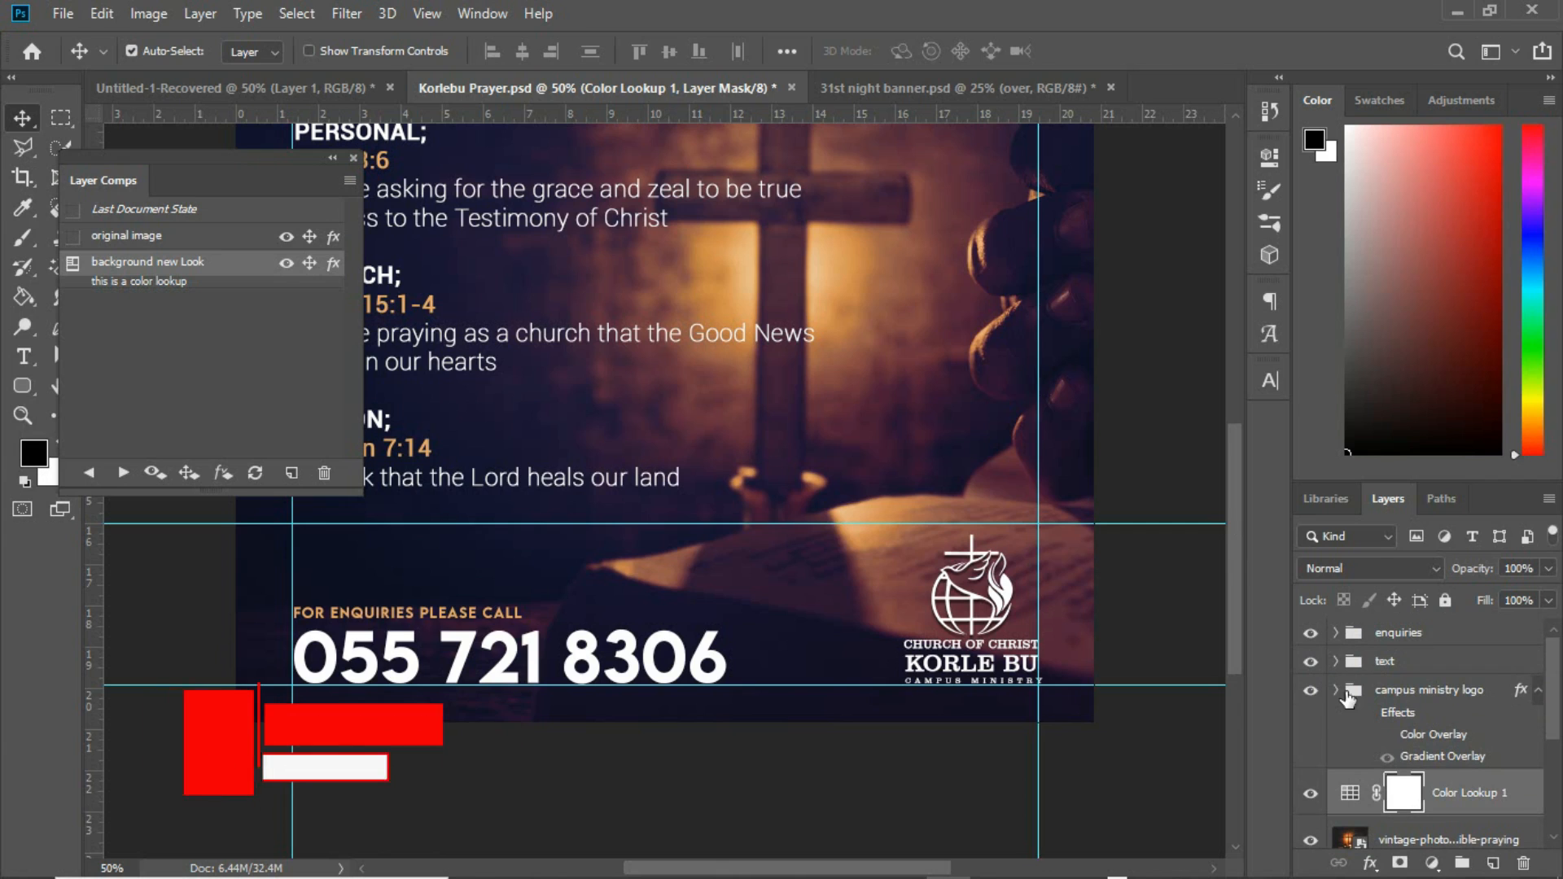
left_click_drag(1446, 798, 1466, 622)
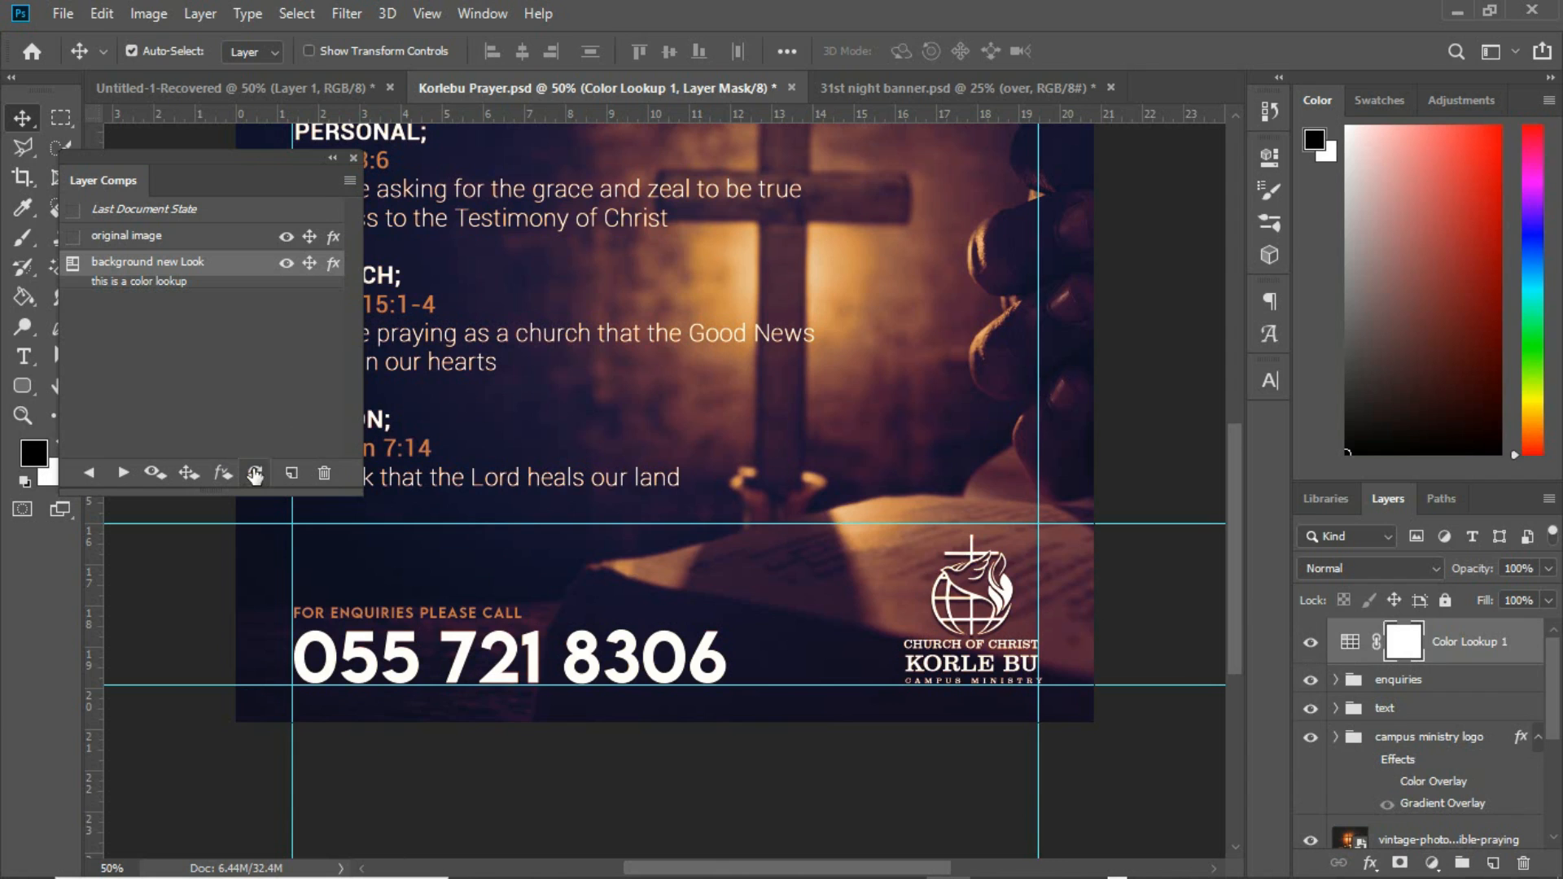
Step: Alternate between the original image and background new Look comps to compare the flyer's colours
left_click(73, 237)
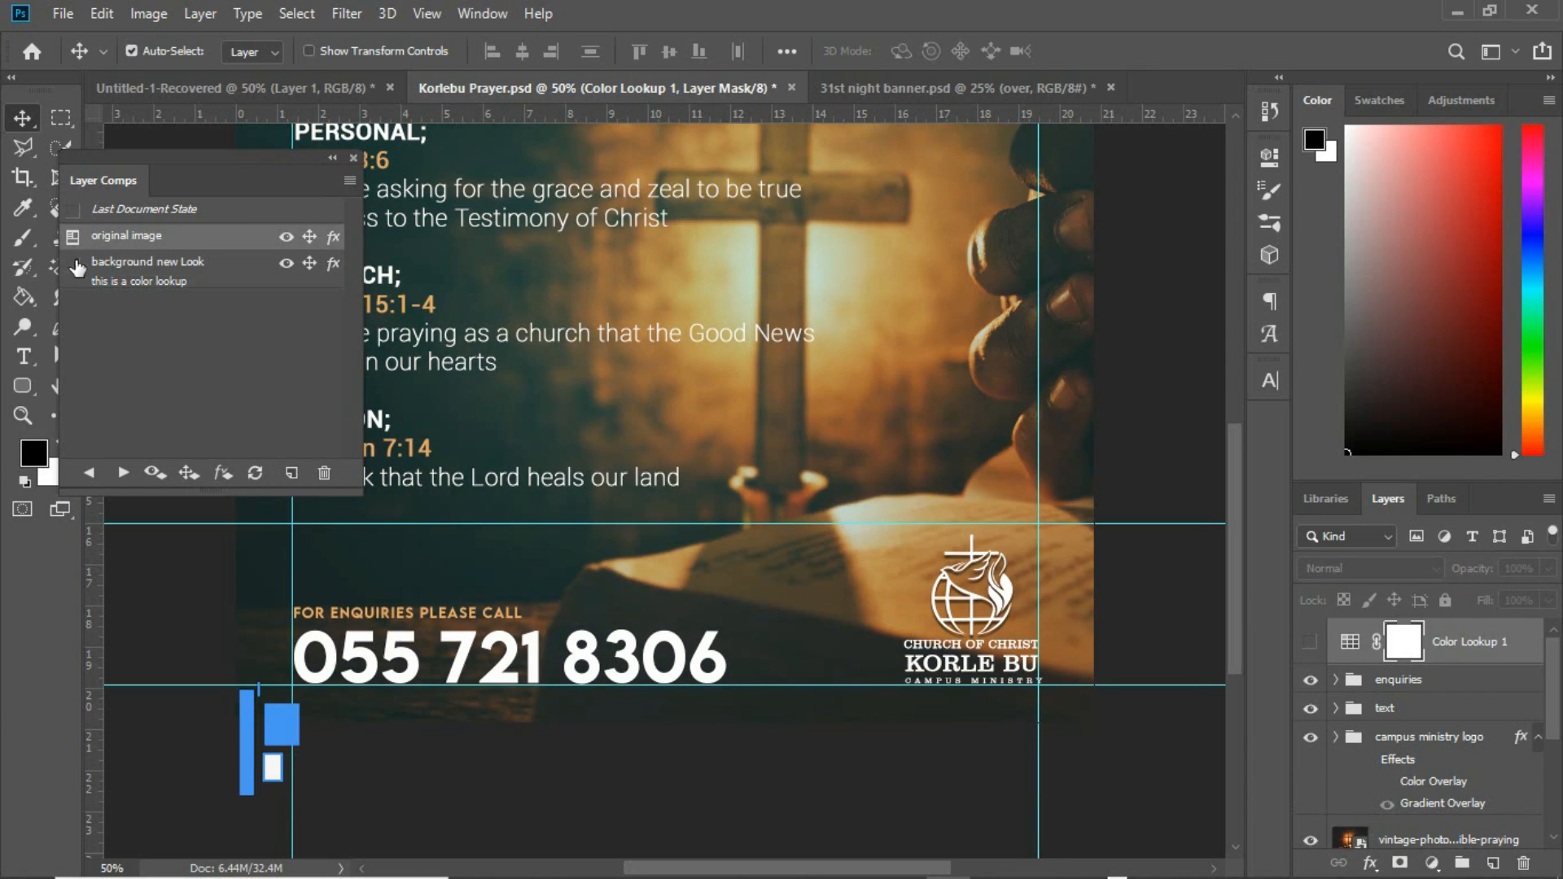
left_click(73, 265)
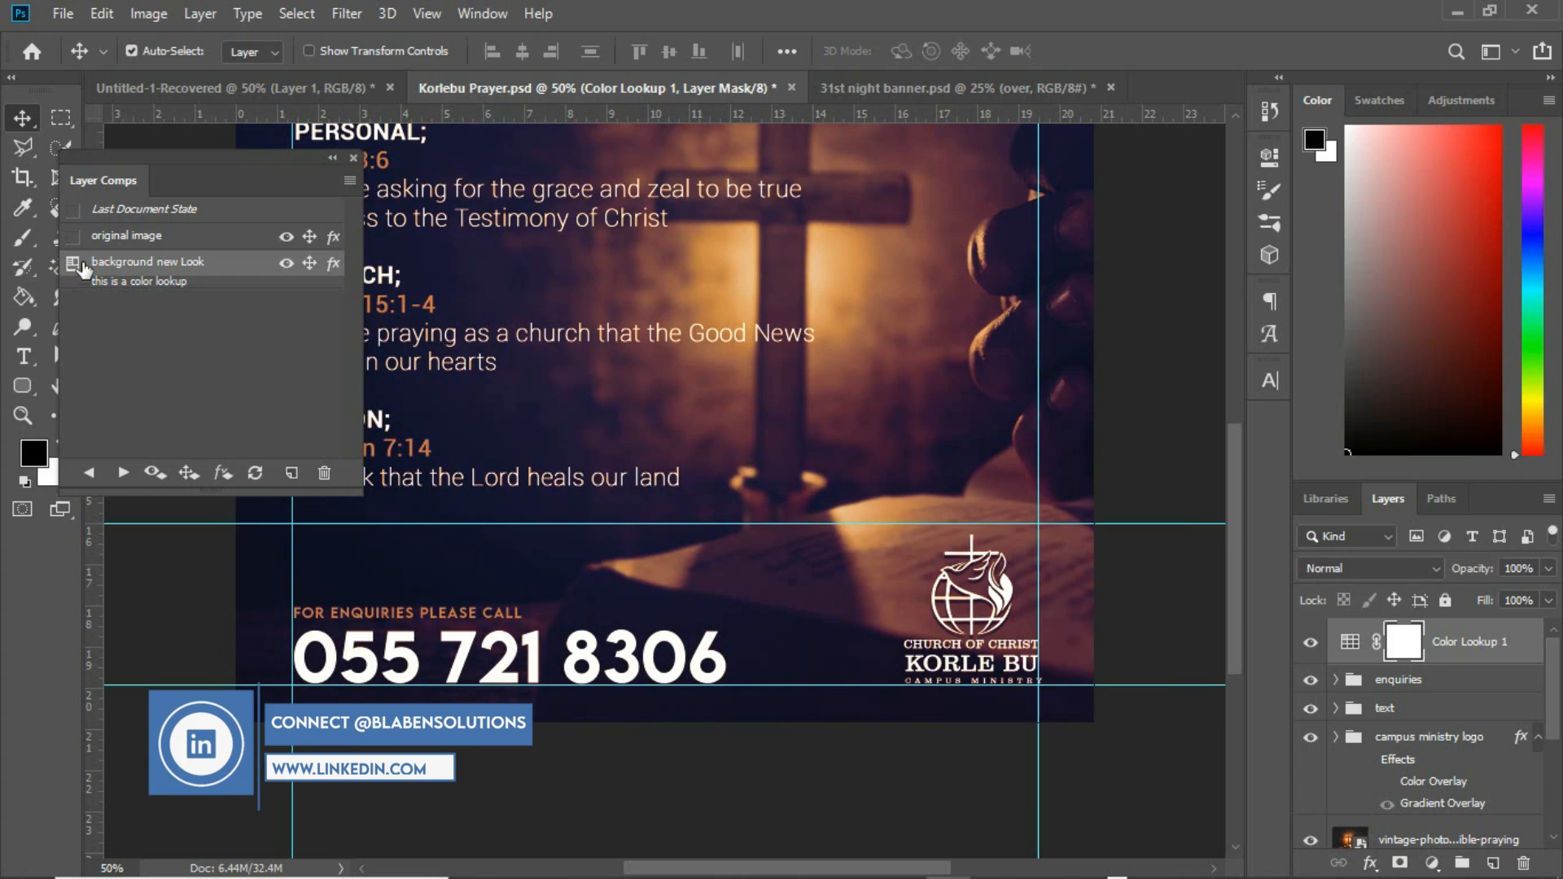
left_click(72, 238)
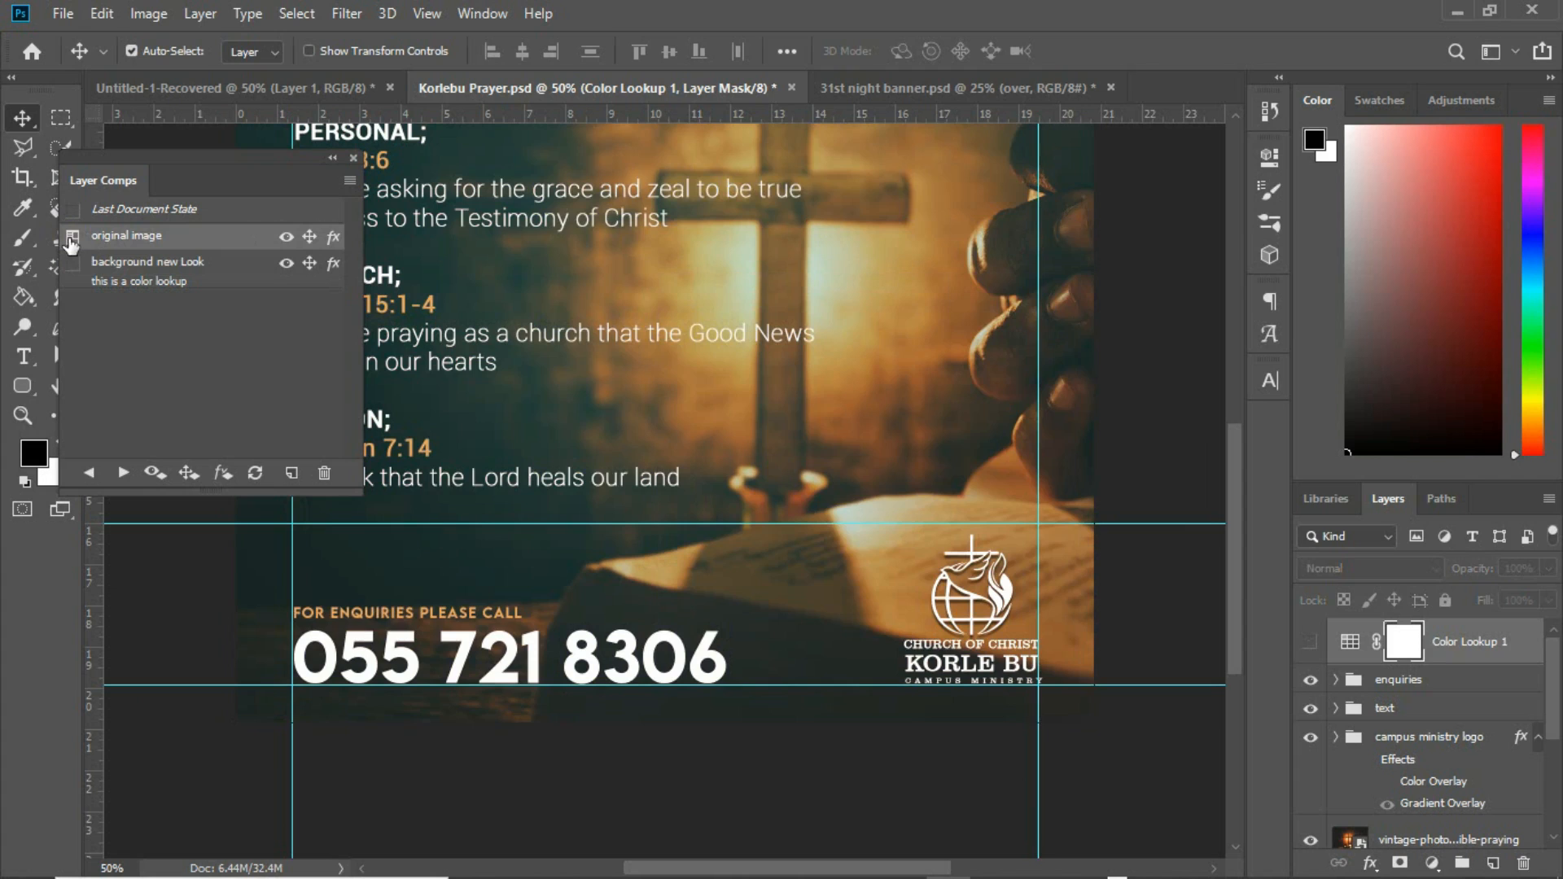
left_click(74, 264)
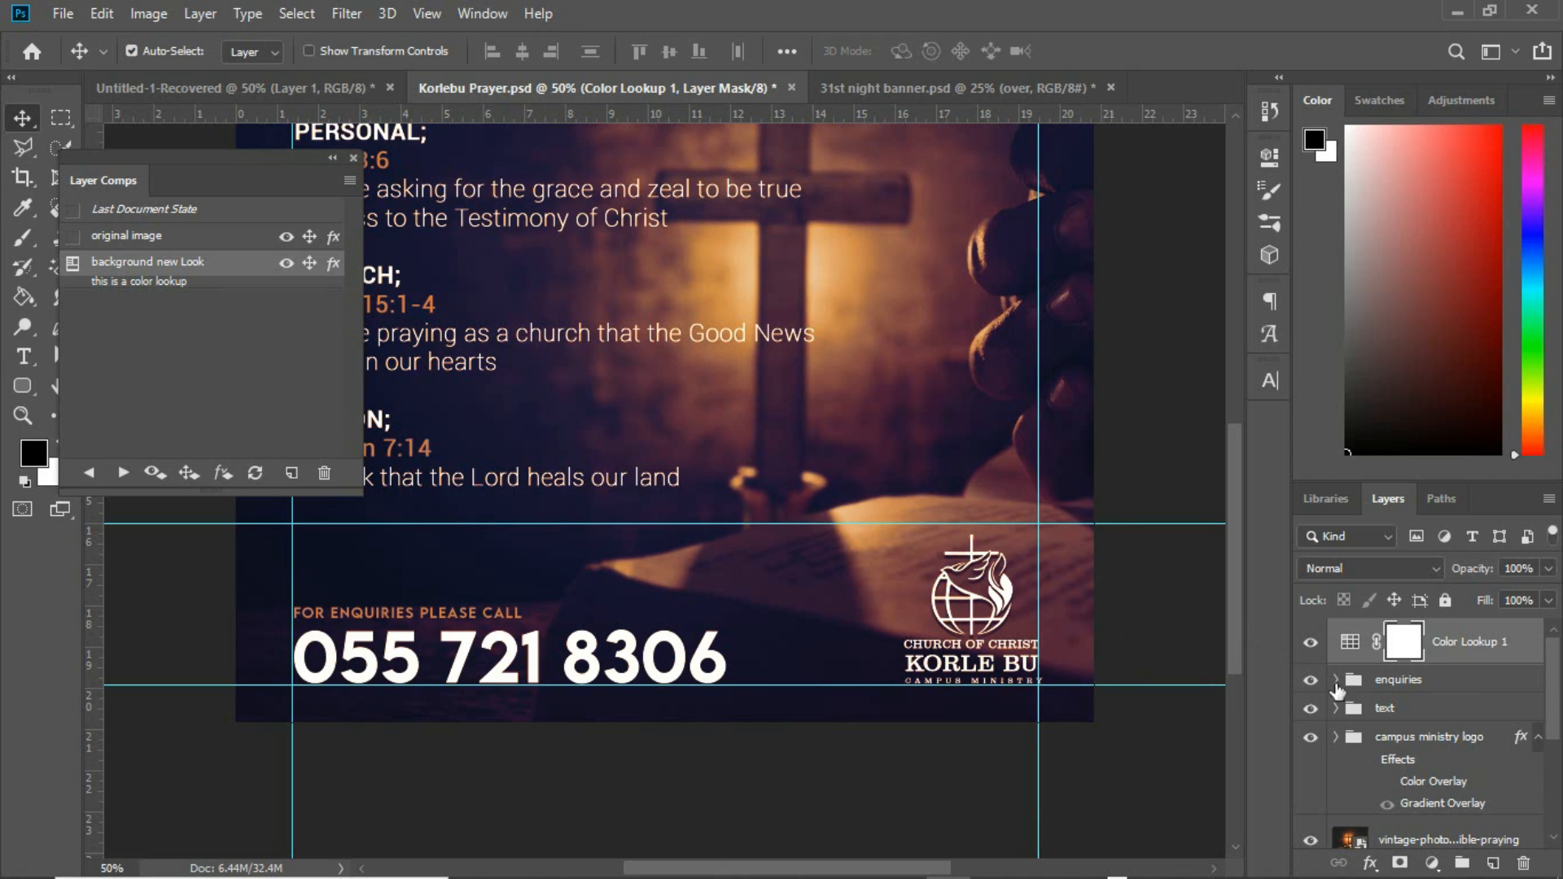
Step: Move the whole campus ministry logo group from the flyer's bottom corner up to just below the Prayer heading's line
left_click(1396, 737)
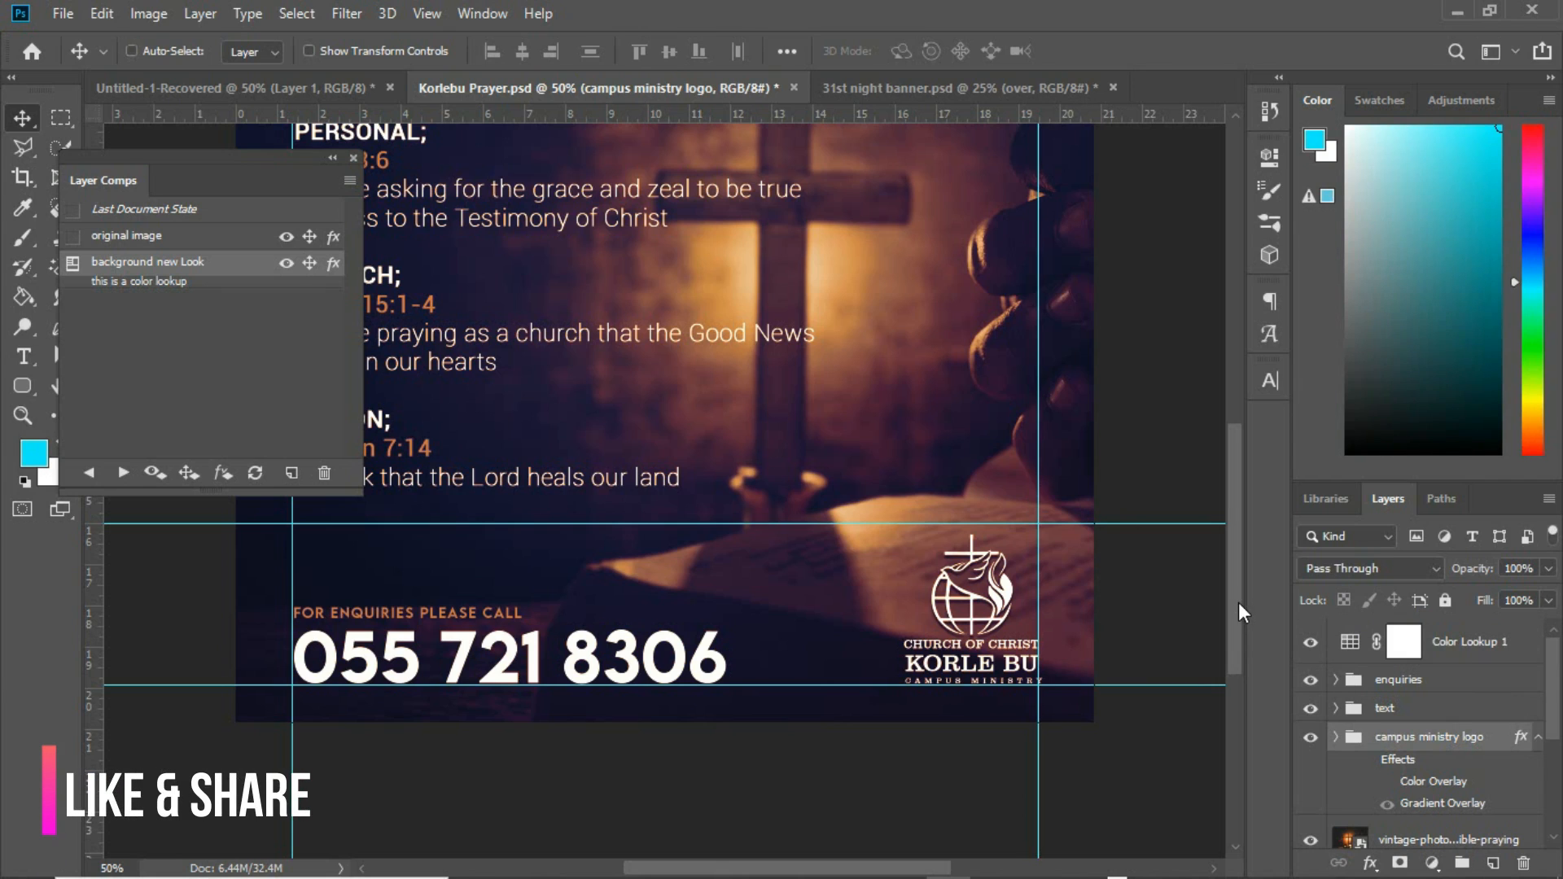
key("ctrl+t")
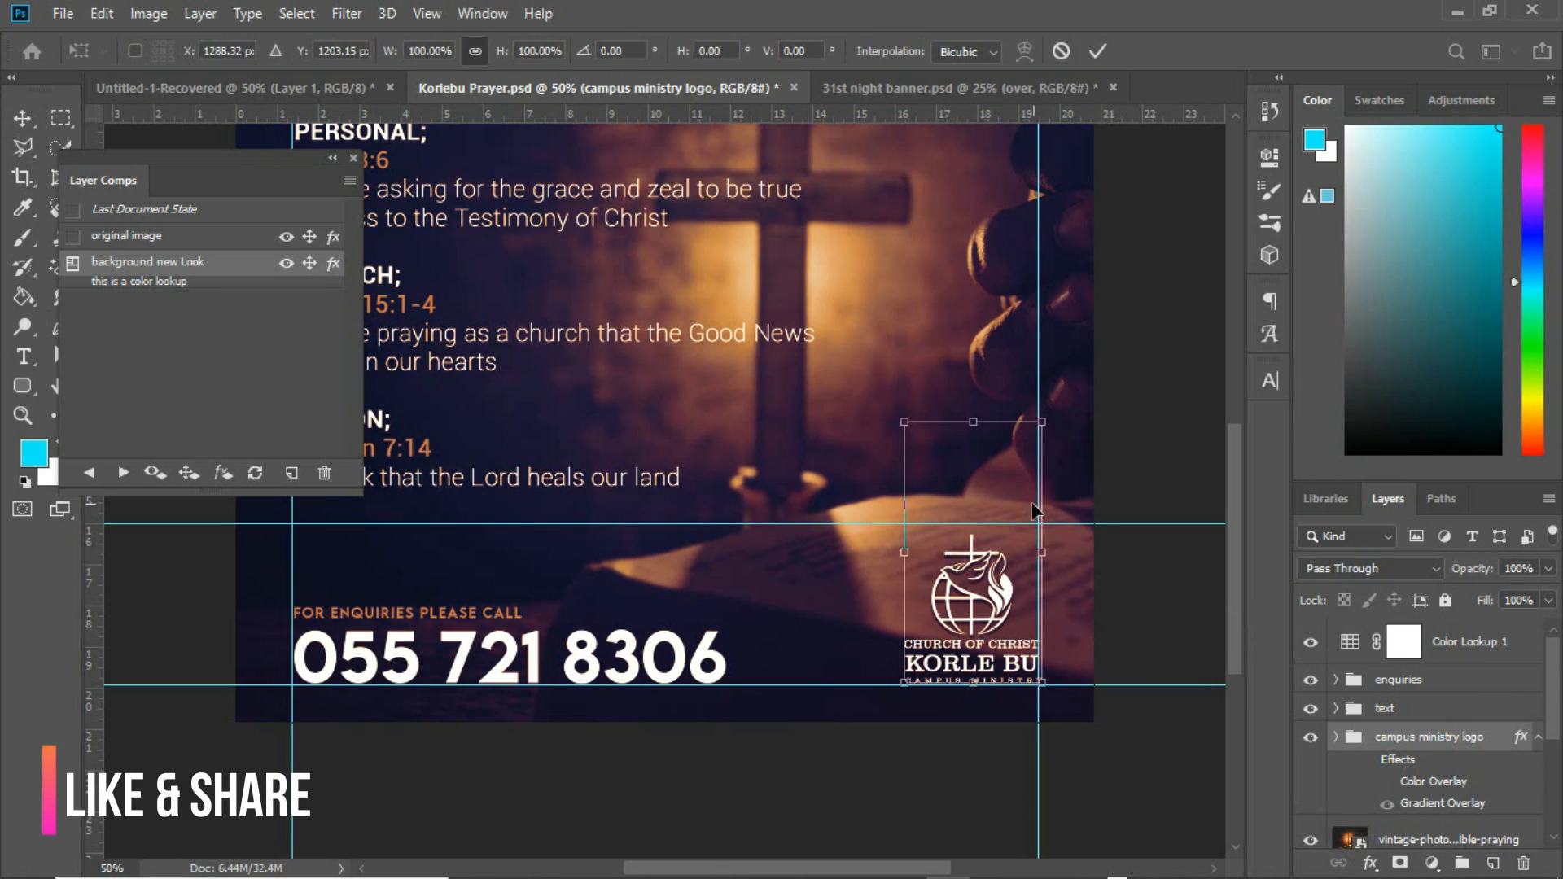
left_click_drag(985, 560, 981, 246)
key("Return")
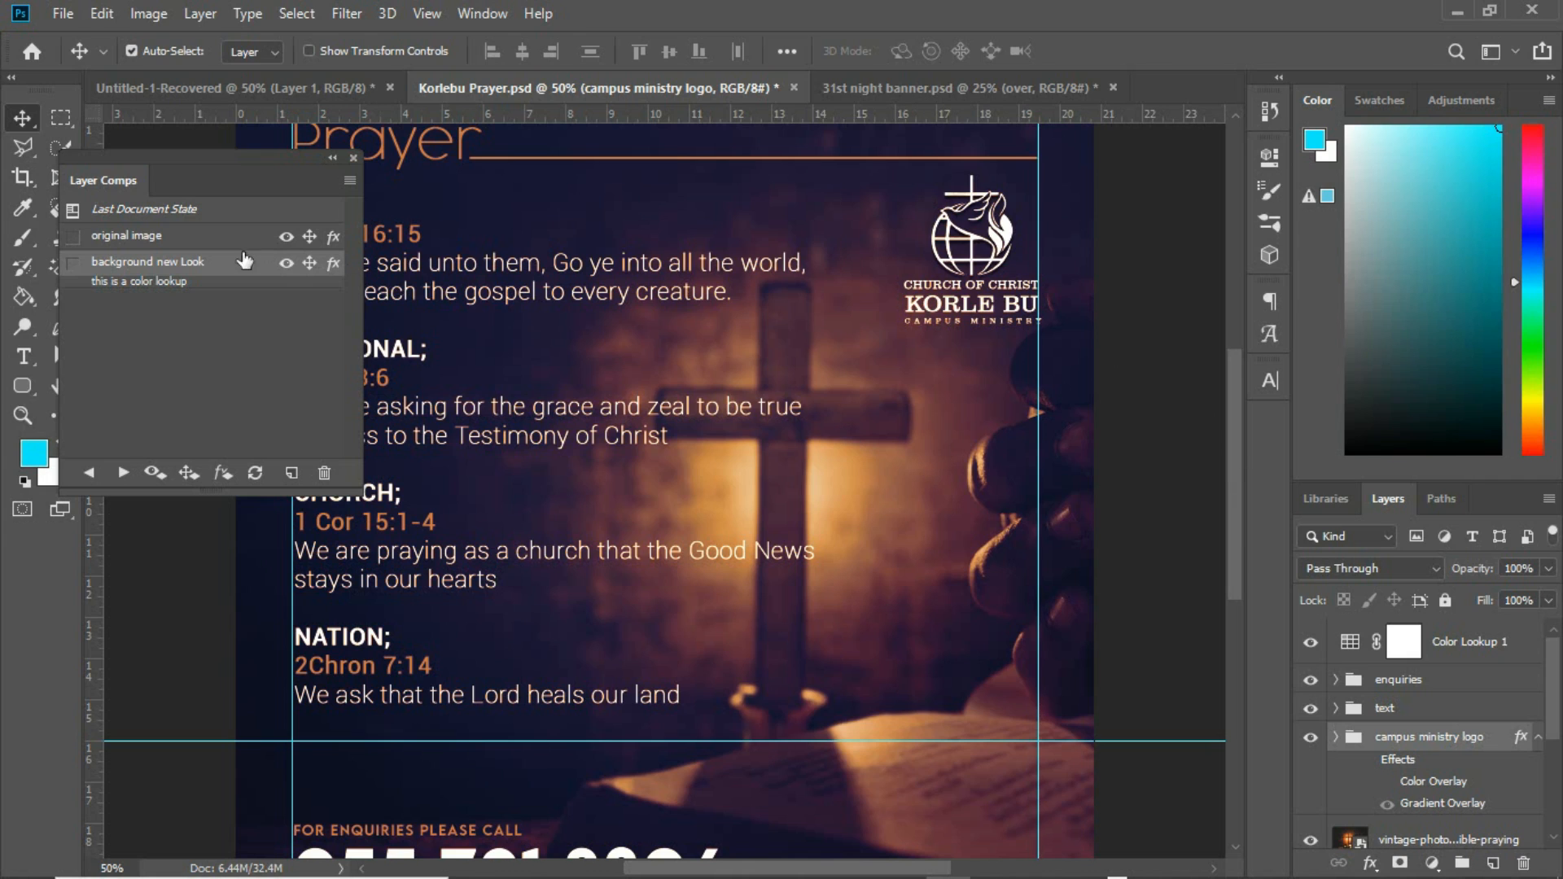
Step: Create a new layer comp named "logo position top" with visibility, position and appearance applied
left_click(291, 472)
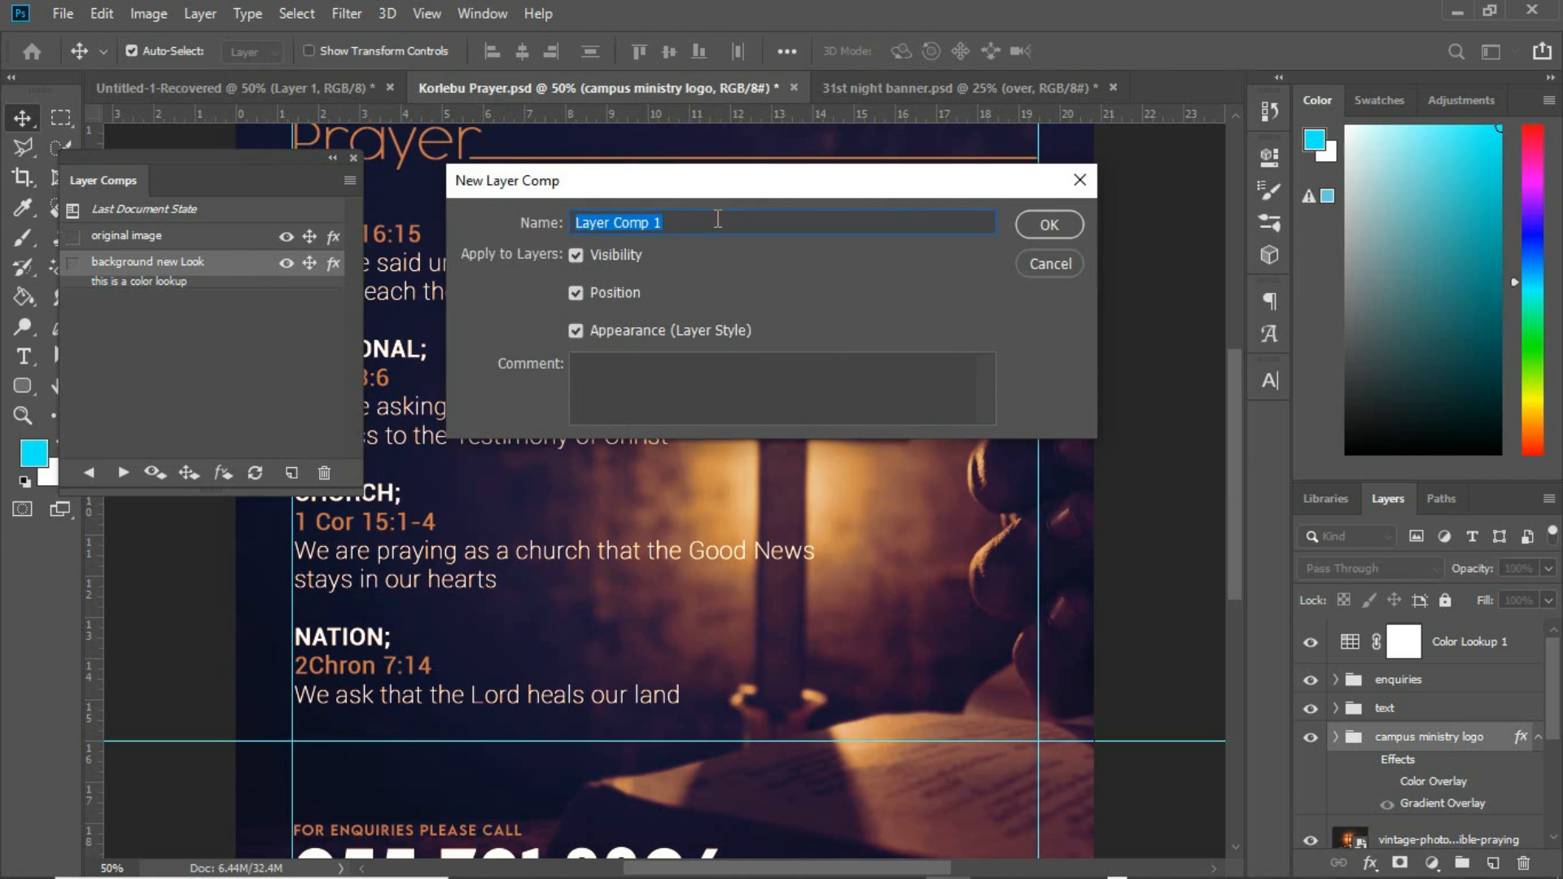
key("BackSpace")
type("logo position top")
left_click(1036, 225)
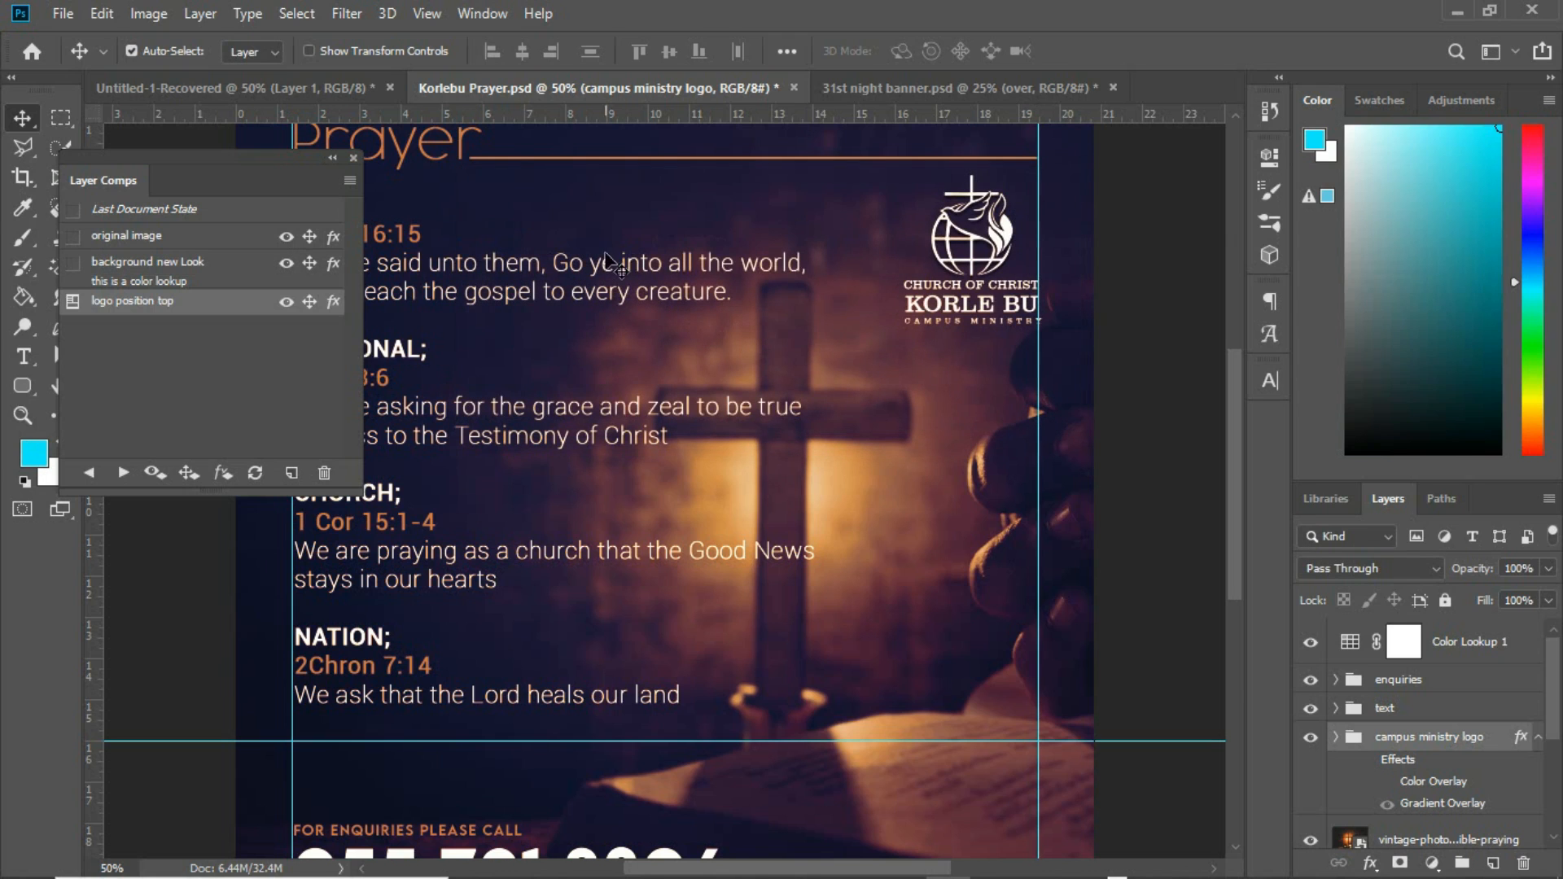
Step: Cycle through the original image, background new Look and logo position top comps to compare where the logo sits
left_click(74, 264)
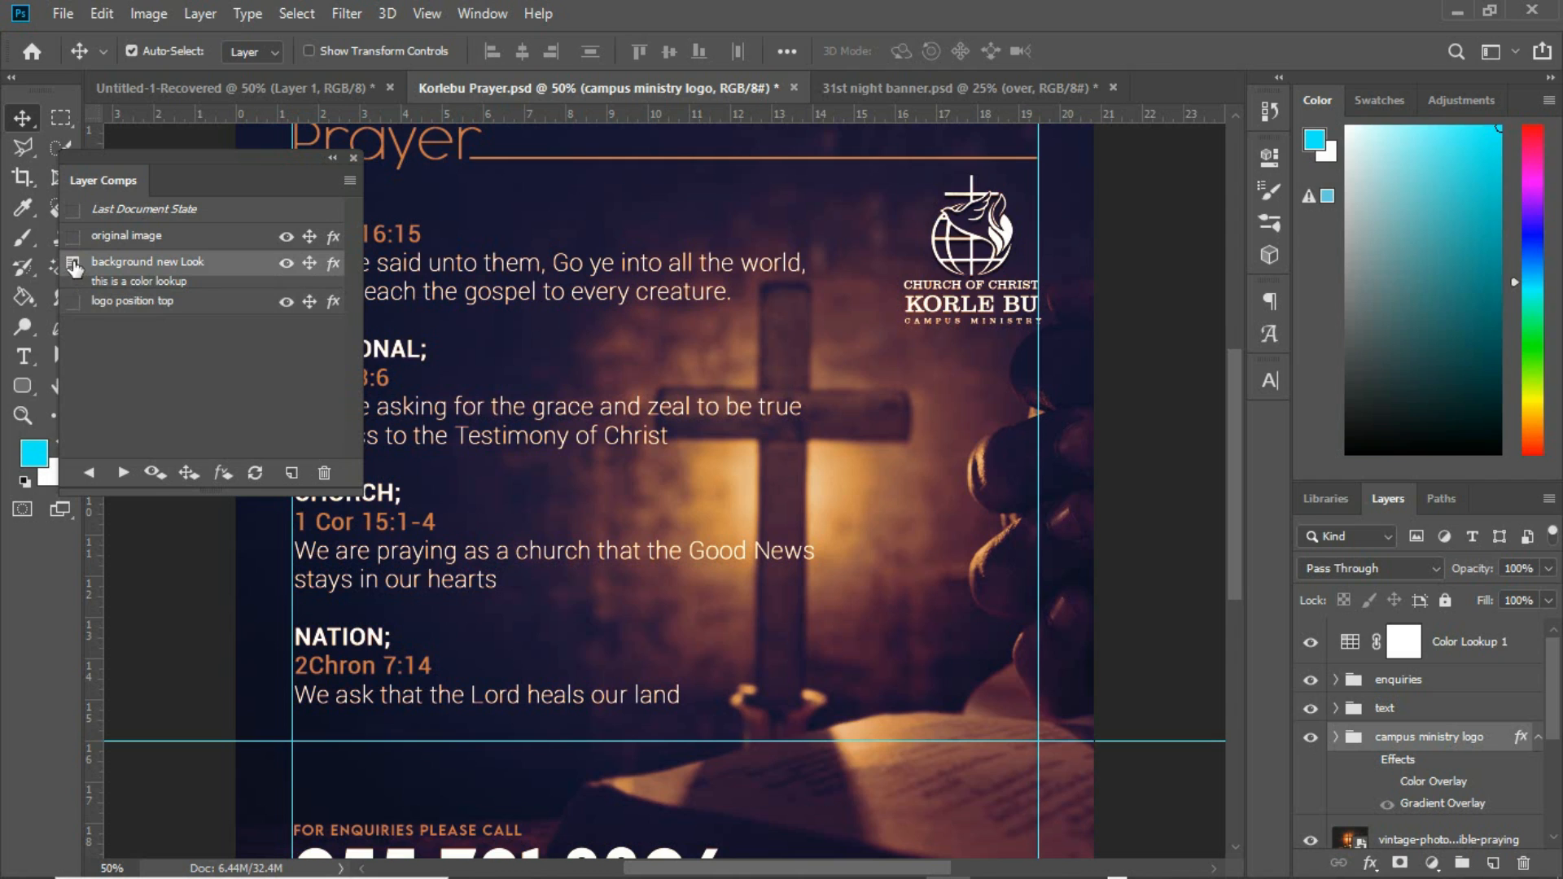
left_click(74, 238)
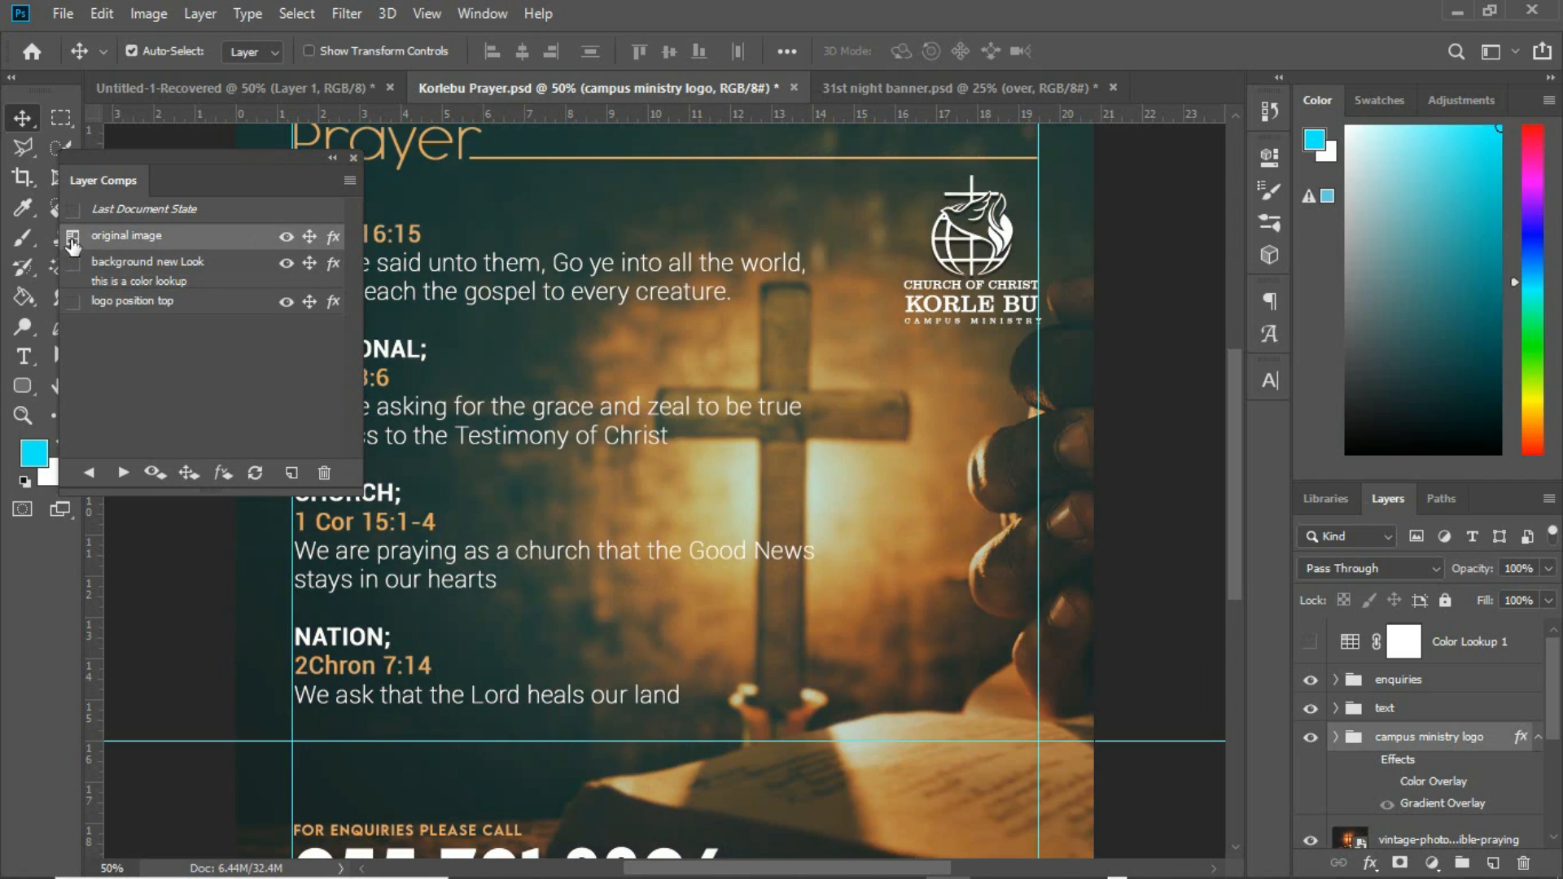
left_click(72, 264)
left_click(78, 309)
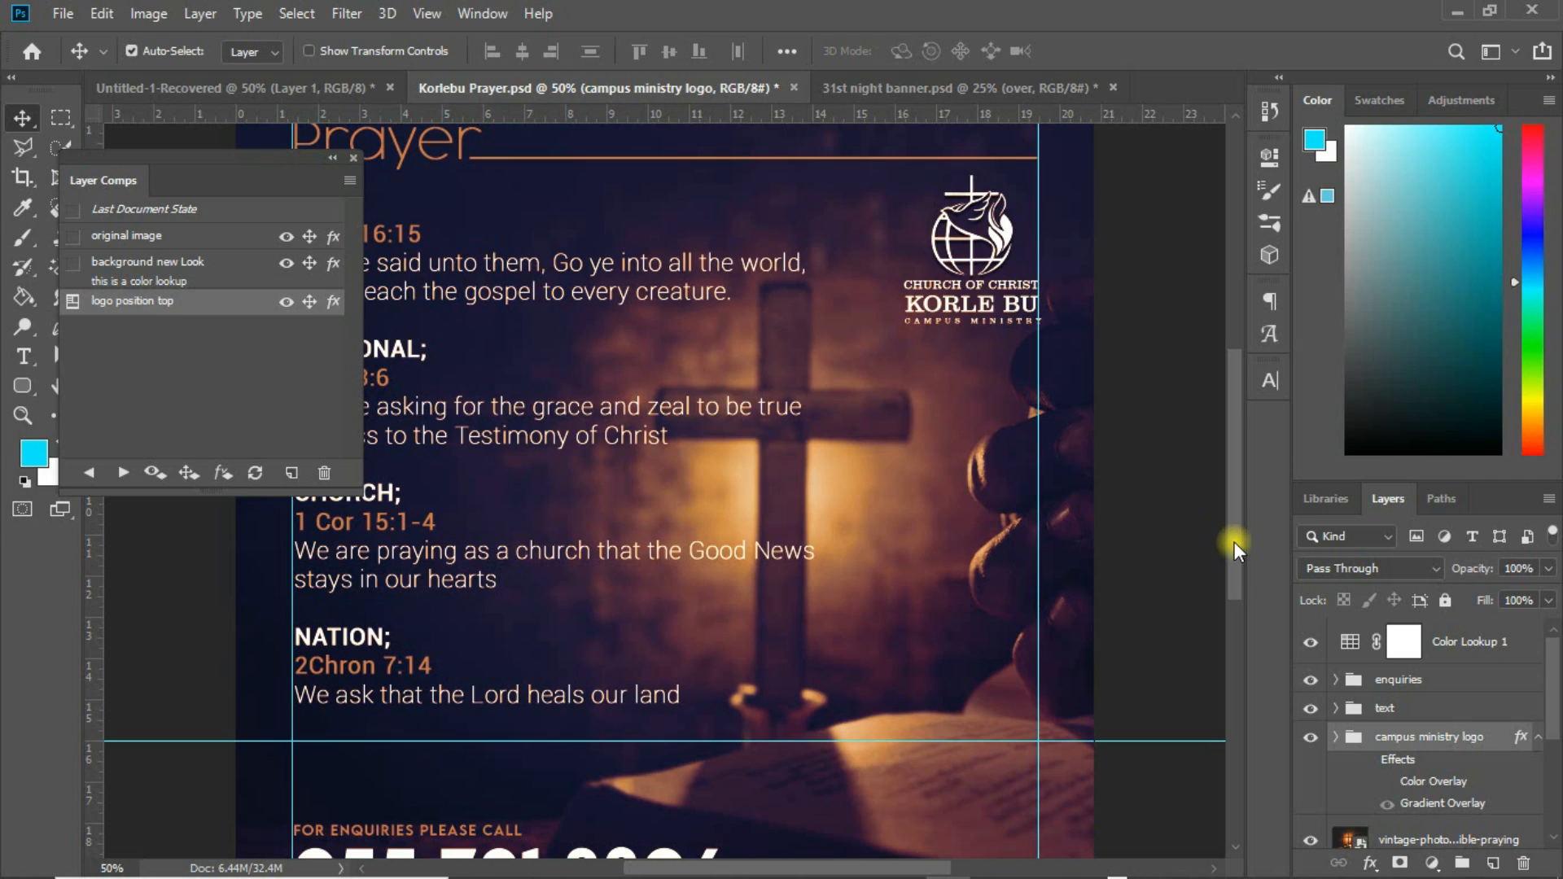
left_click_drag(1234, 541, 1232, 556)
left_click(78, 265)
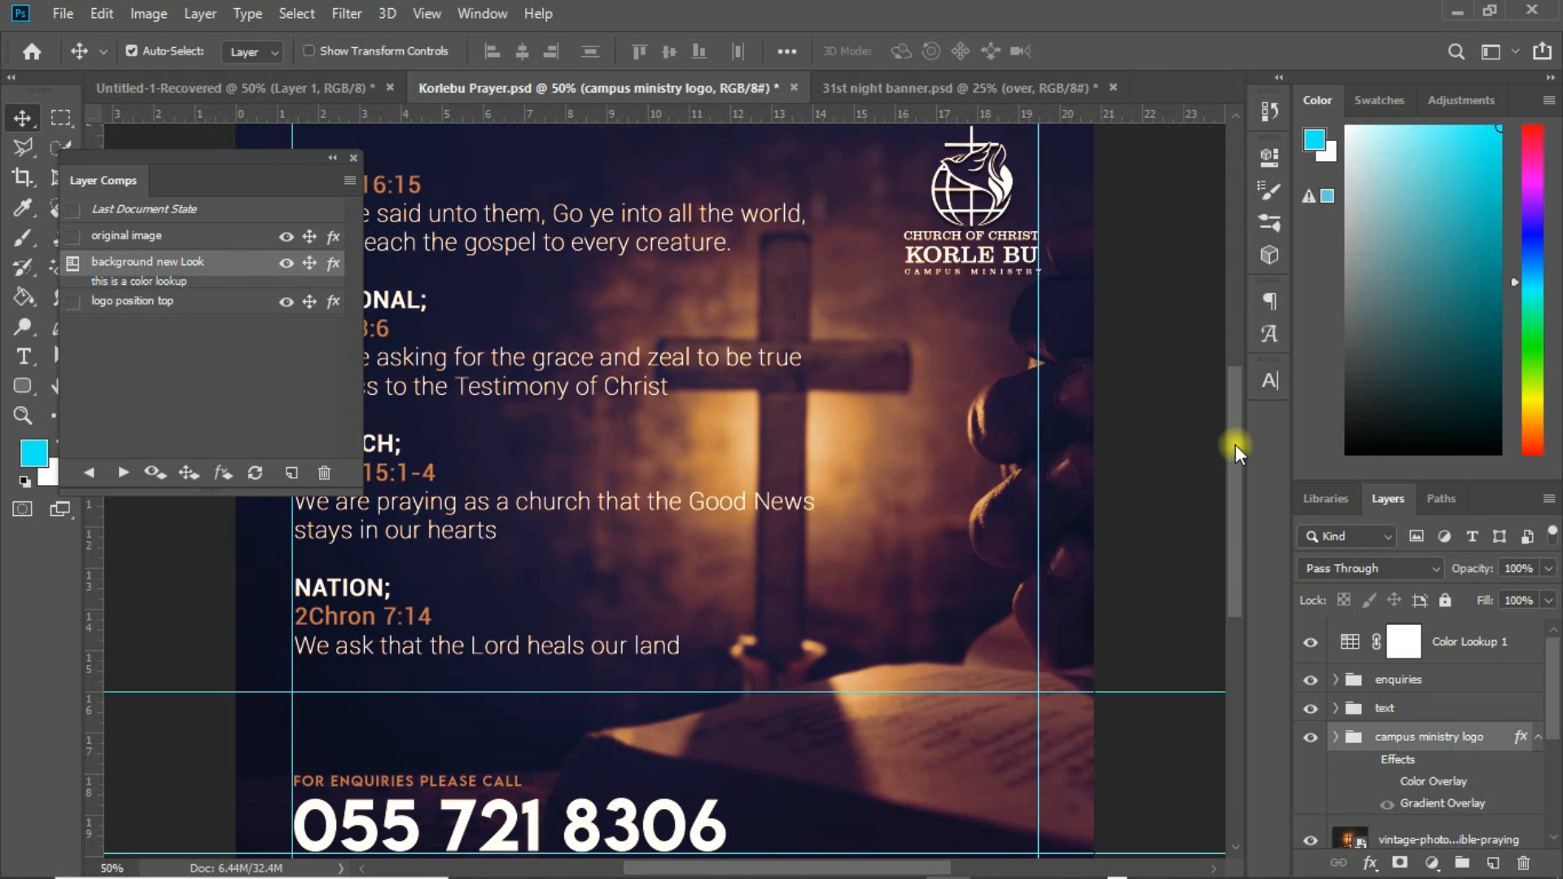
left_click_drag(1233, 444, 1234, 366)
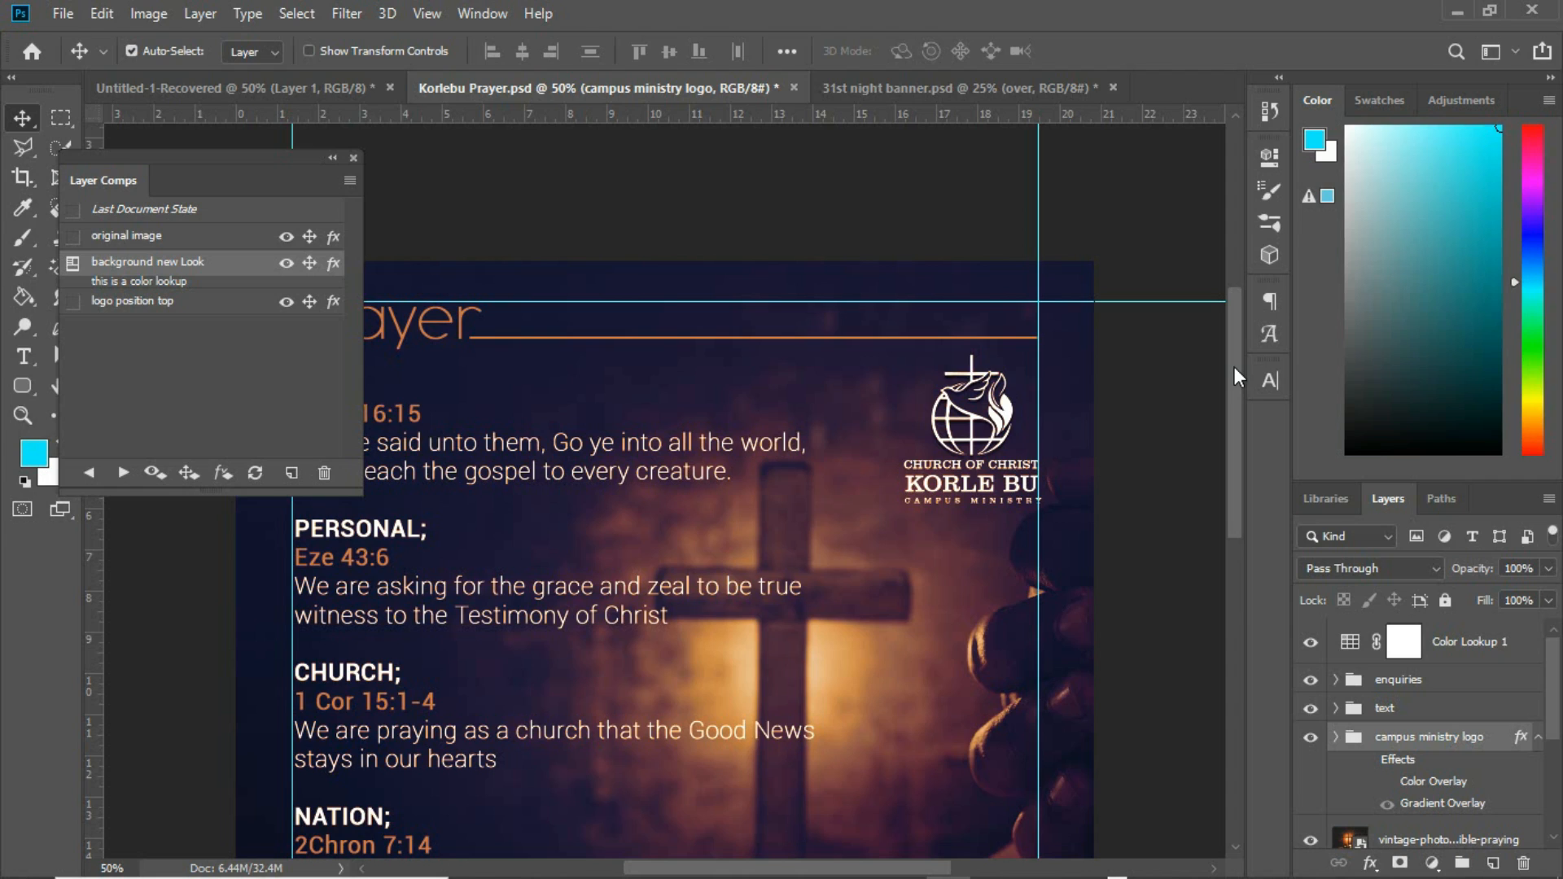
Step: Undo the logo position top comp and the logo group's move
key("ctrl")
key("ctrl+z")
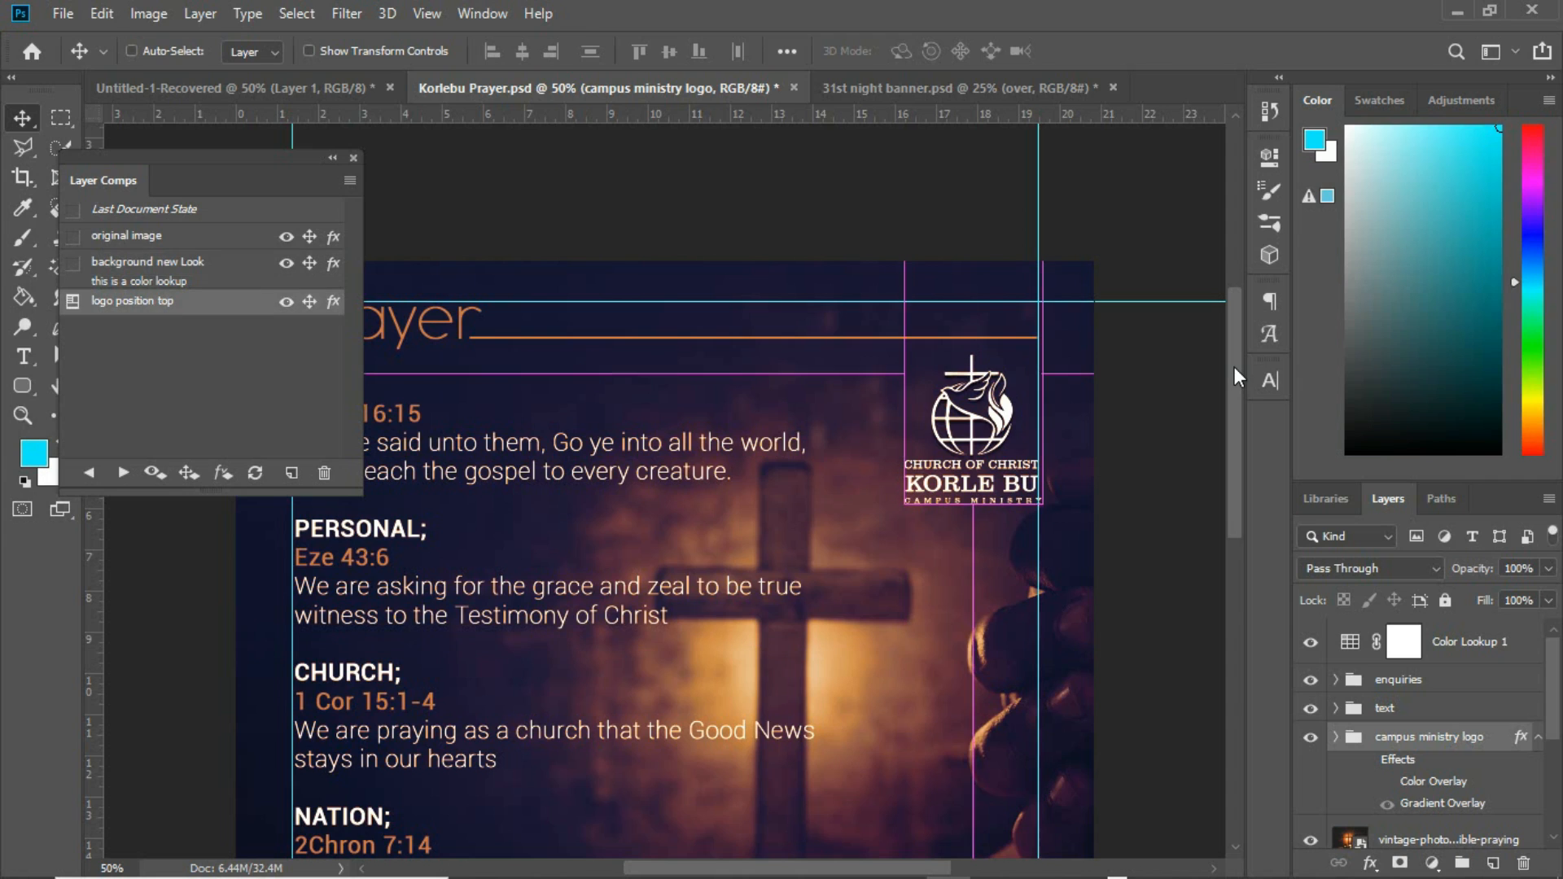
key("ctrl+z")
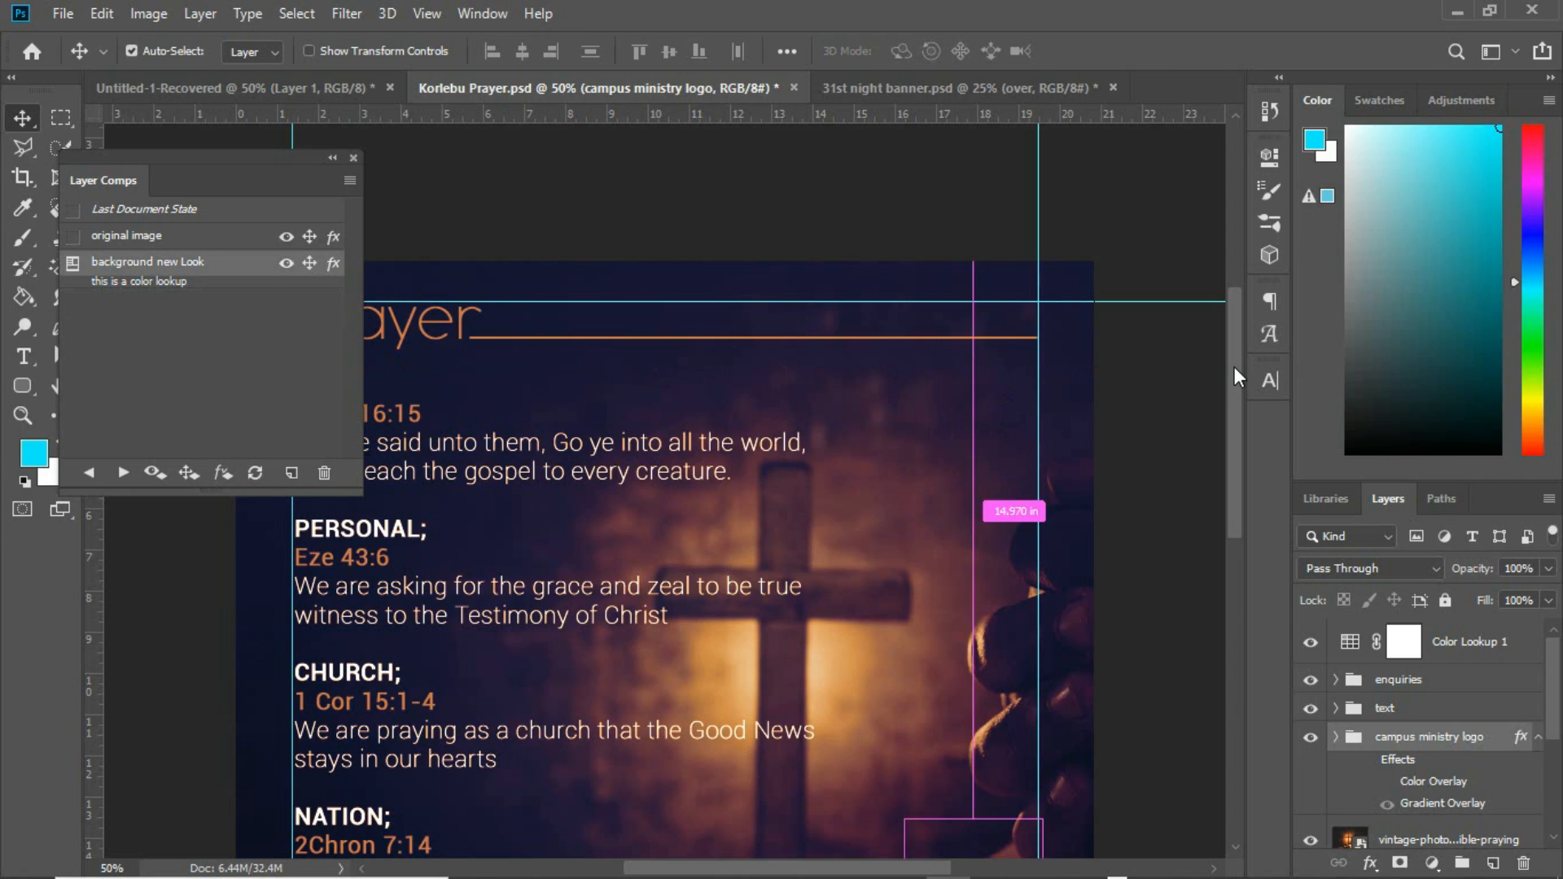
Step: Expand the campus ministry logo group and move only its globe bird layer up to below the heading's line, near the right margin guide
left_click_drag(1233, 367, 1249, 493)
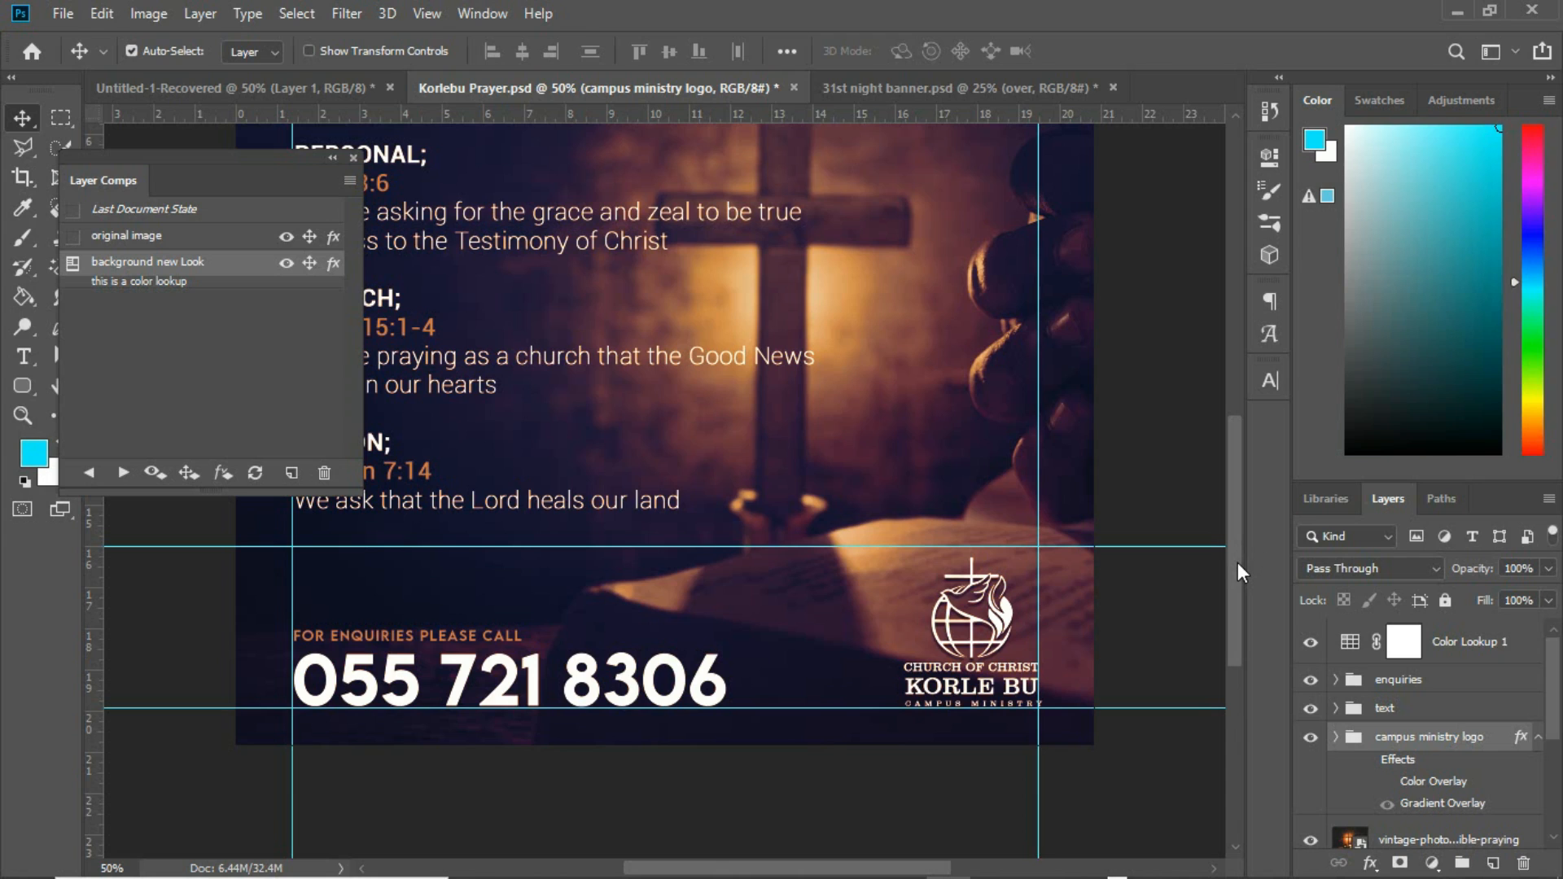
left_click(1335, 736)
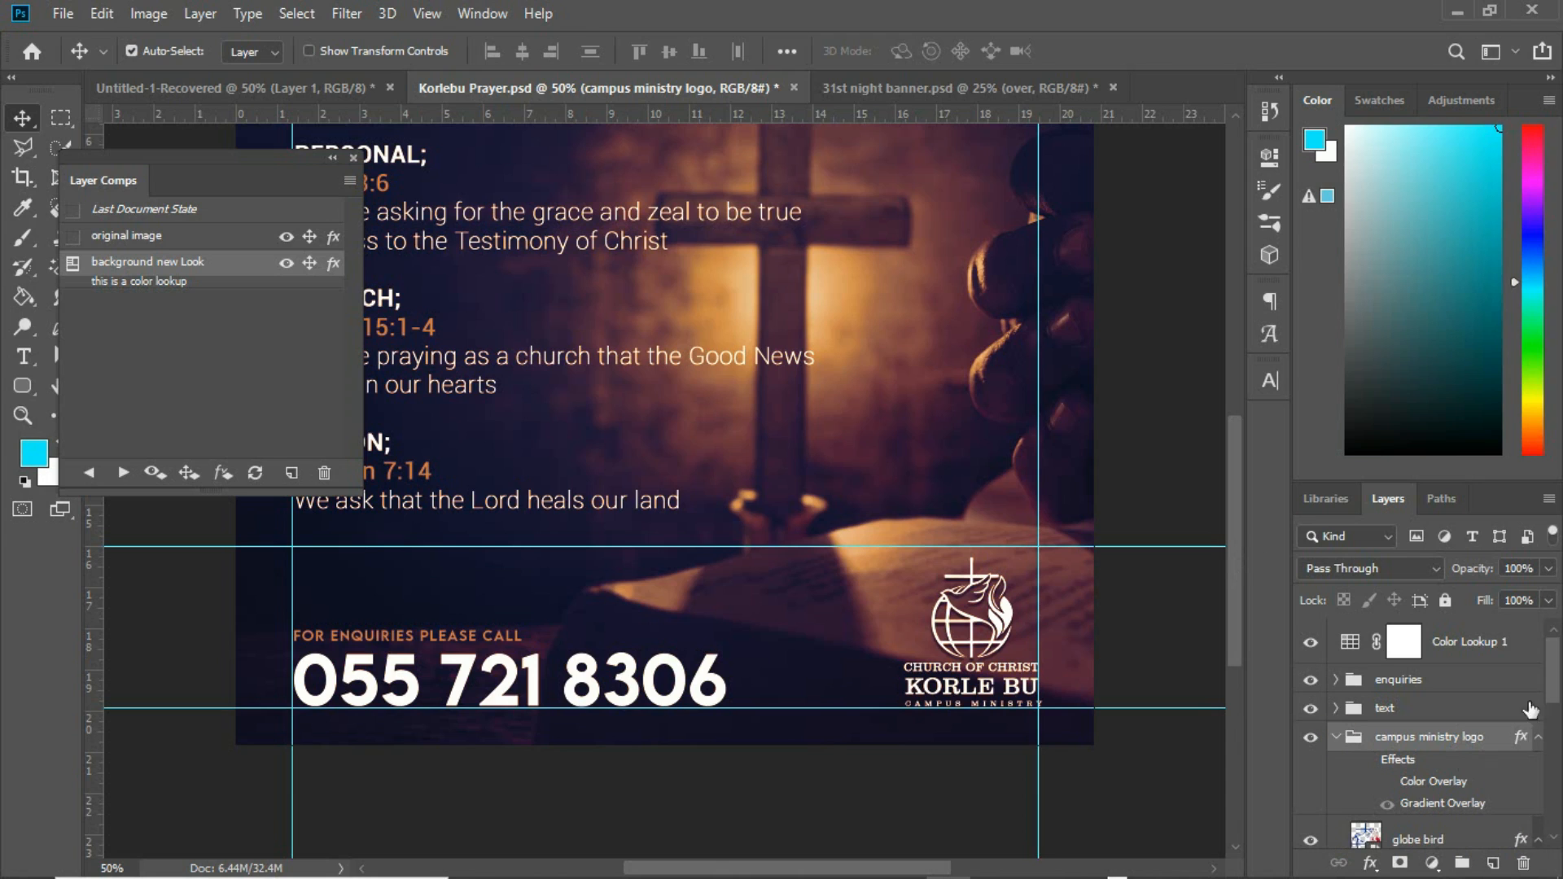
scroll(1489, 749, "down", 2)
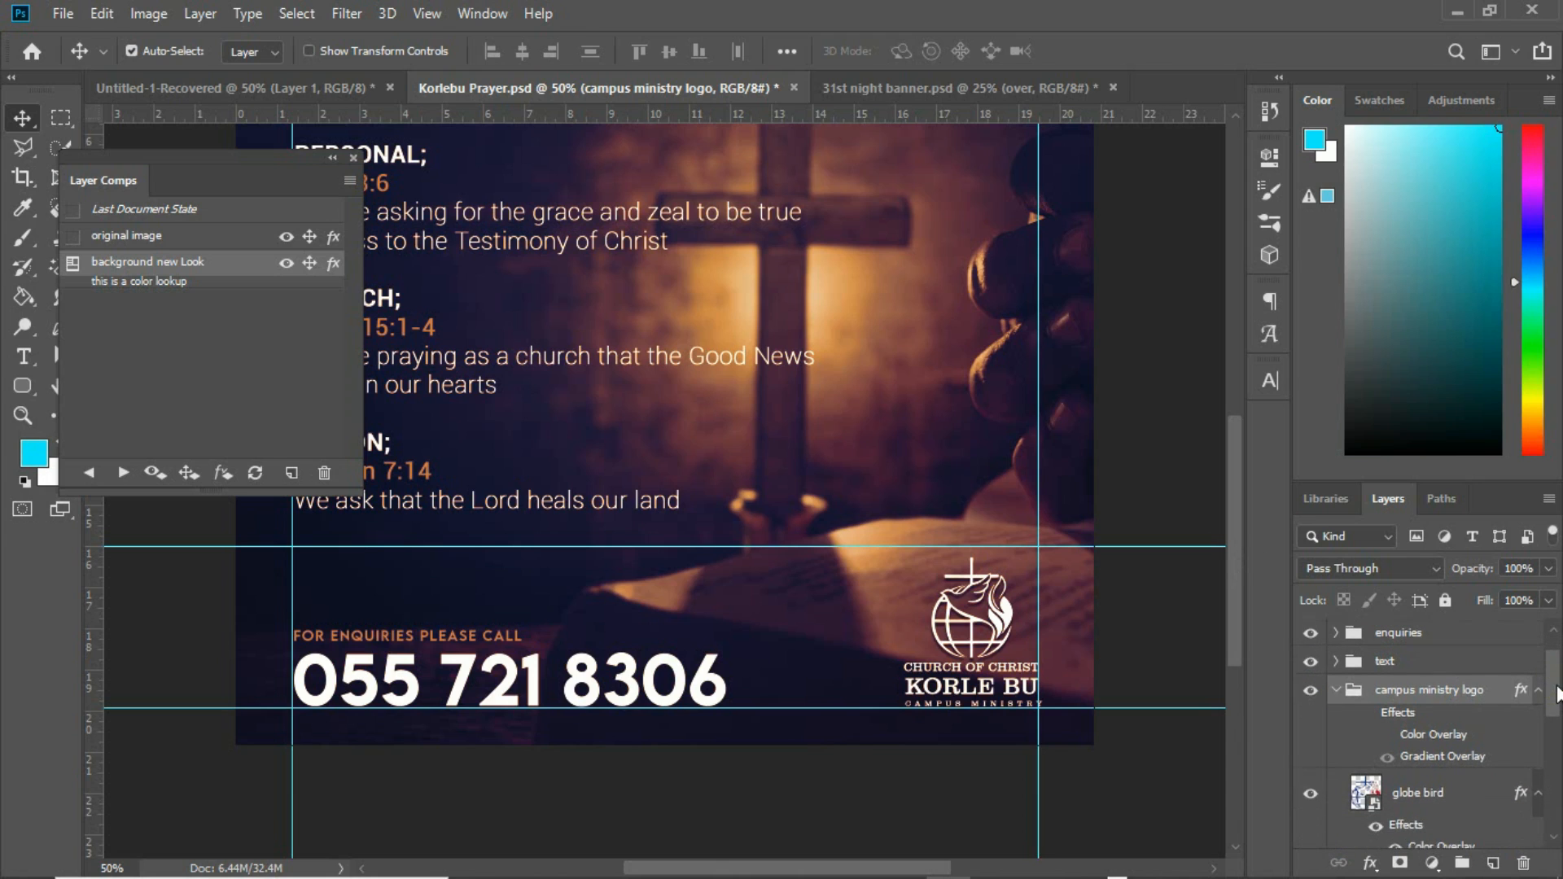
left_click(1425, 785)
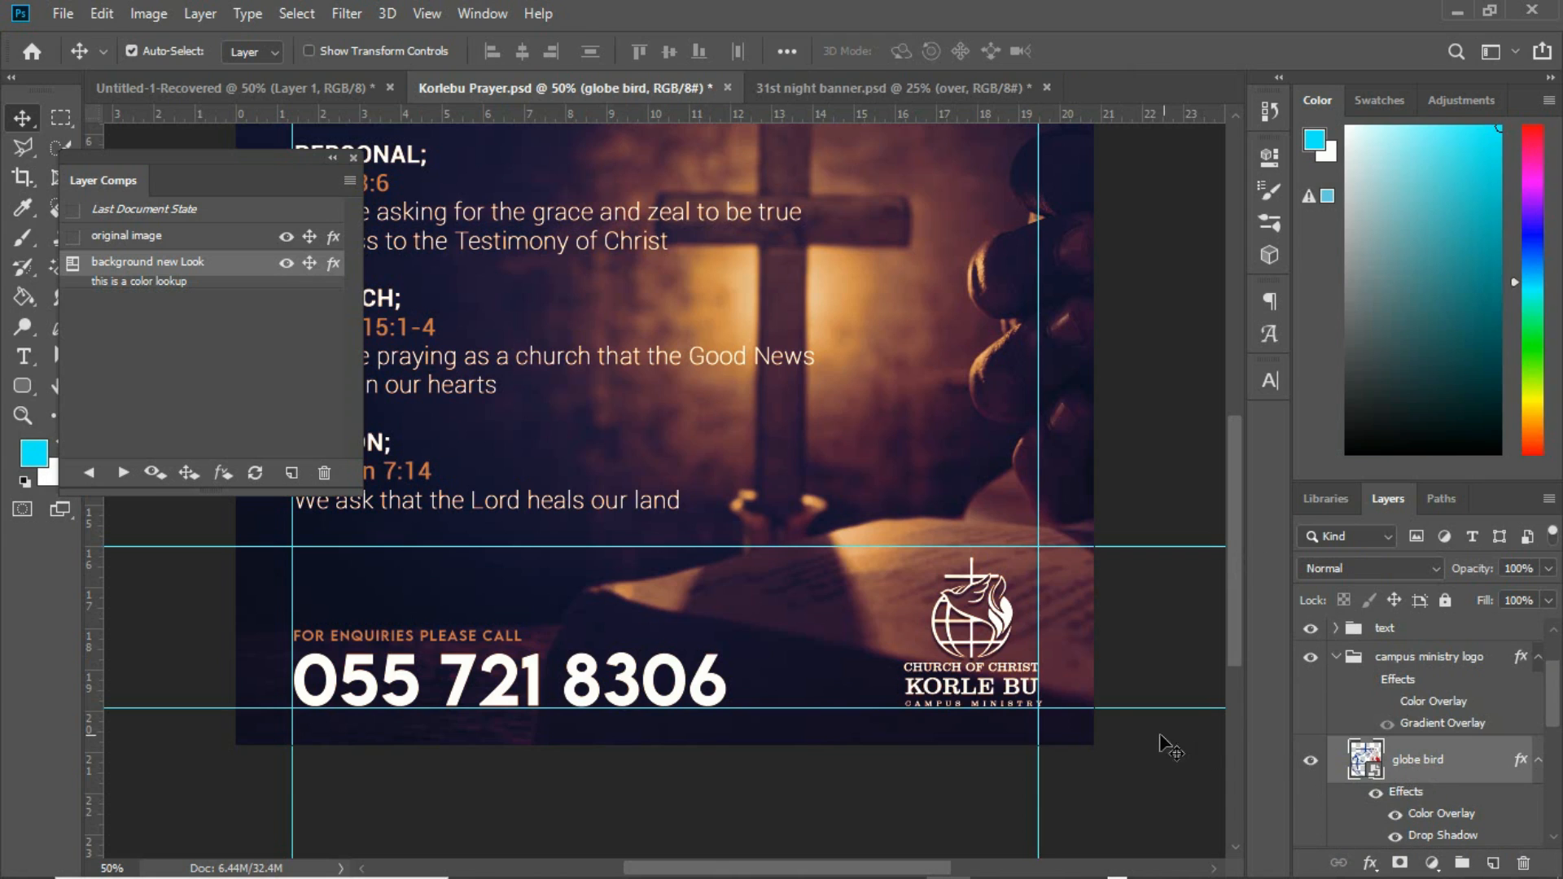
mouse_move(1019, 623)
left_mouse_down()
mouse_move(981, 395)
mouse_move(988, 205)
mouse_move(975, 199)
mouse_move(977, 448)
mouse_move(967, 396)
left_mouse_up()
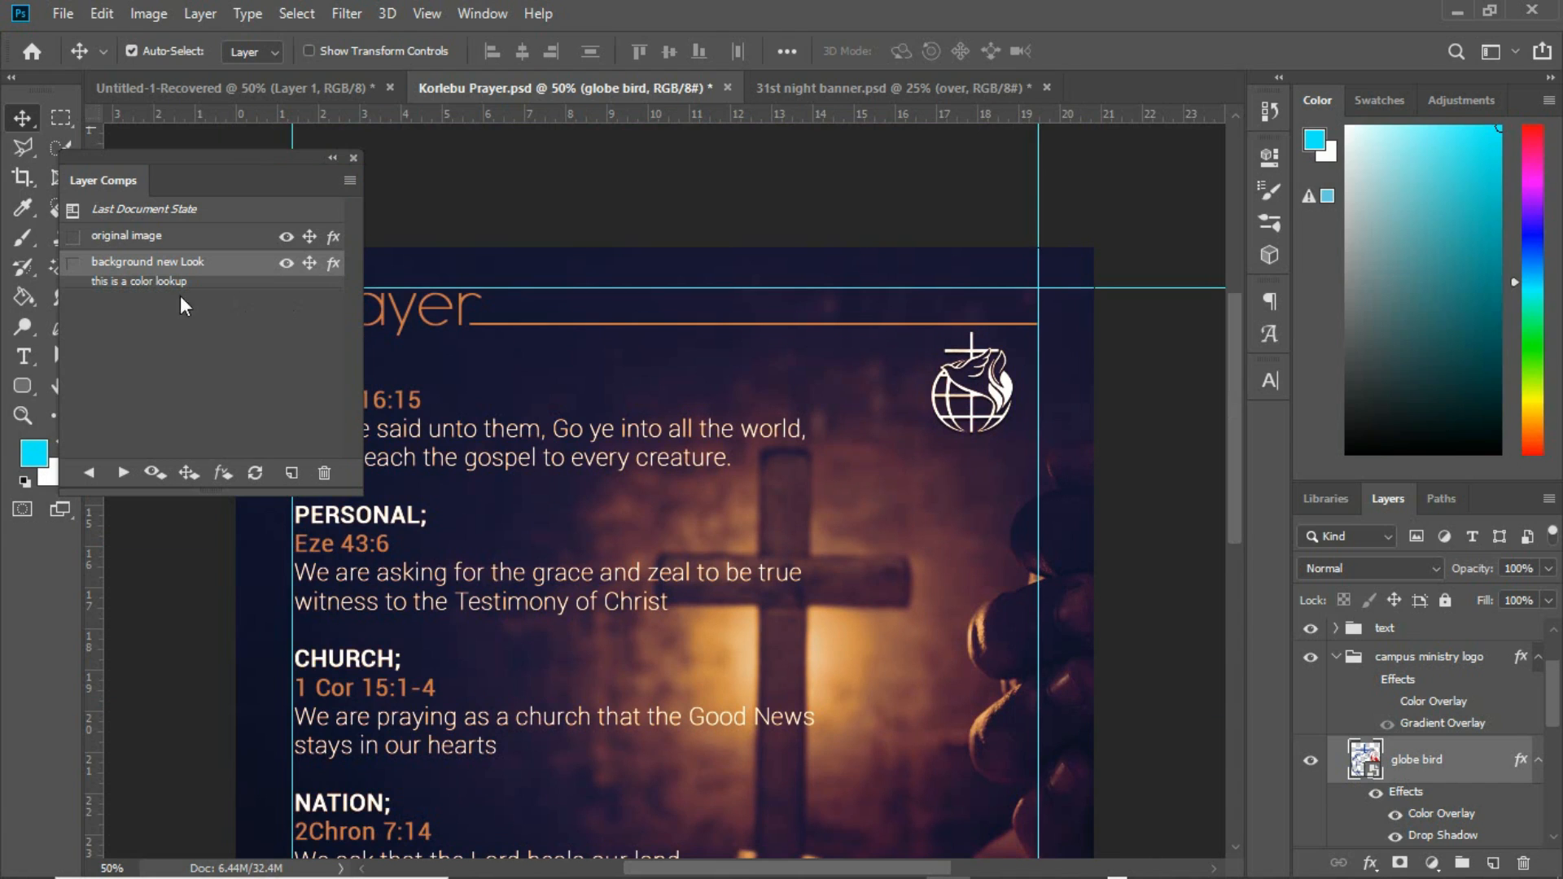
Step: Create a layer comp named "logo Position Top" and check it against the background new Look comp
left_click(291, 473)
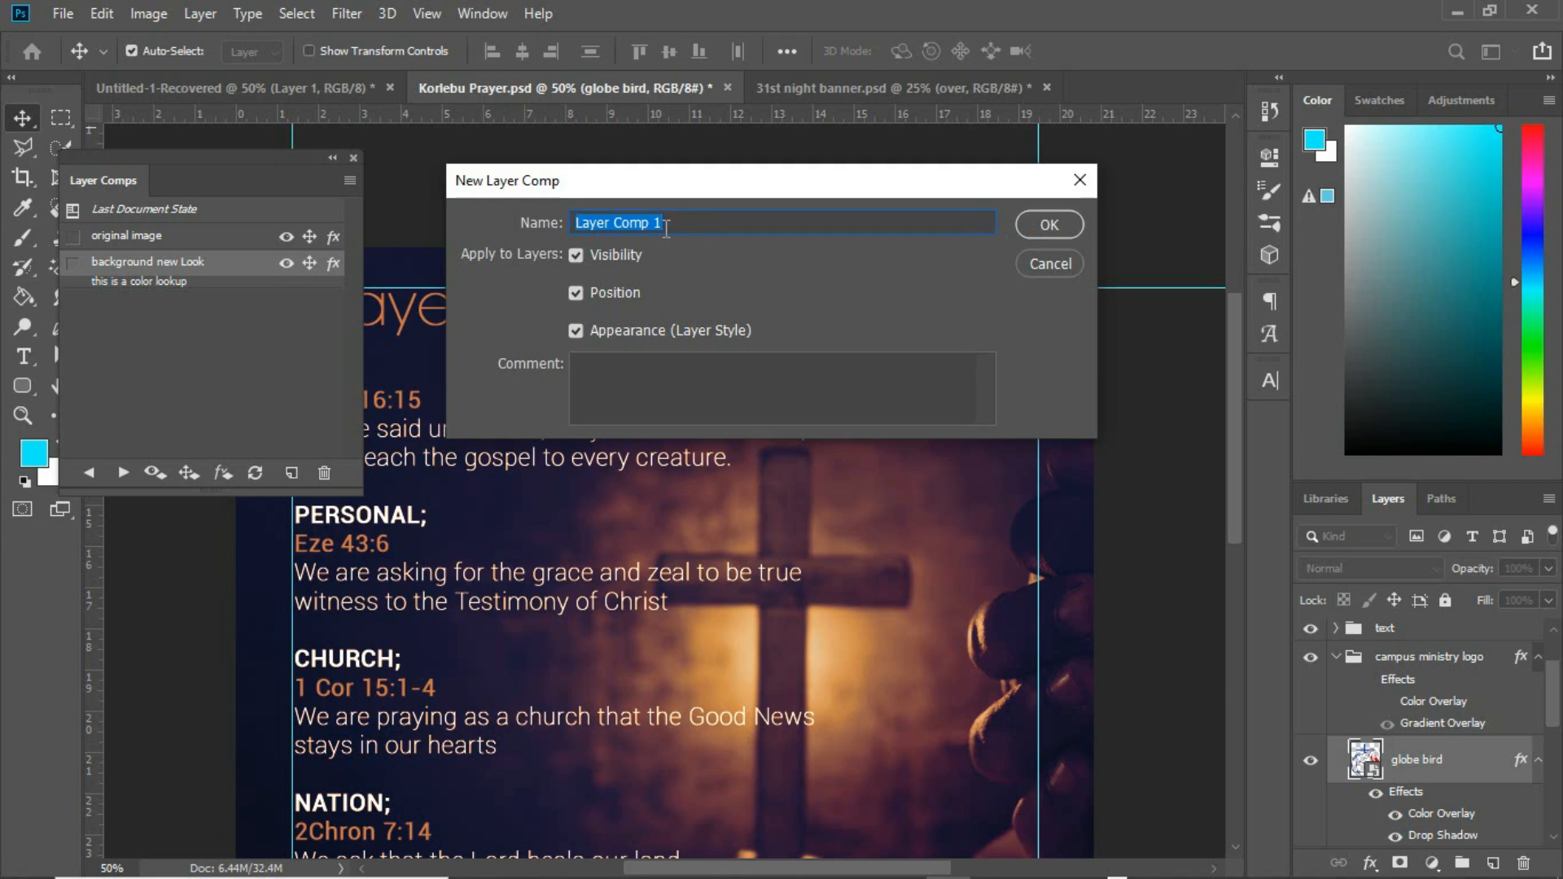
type("logo Position Top")
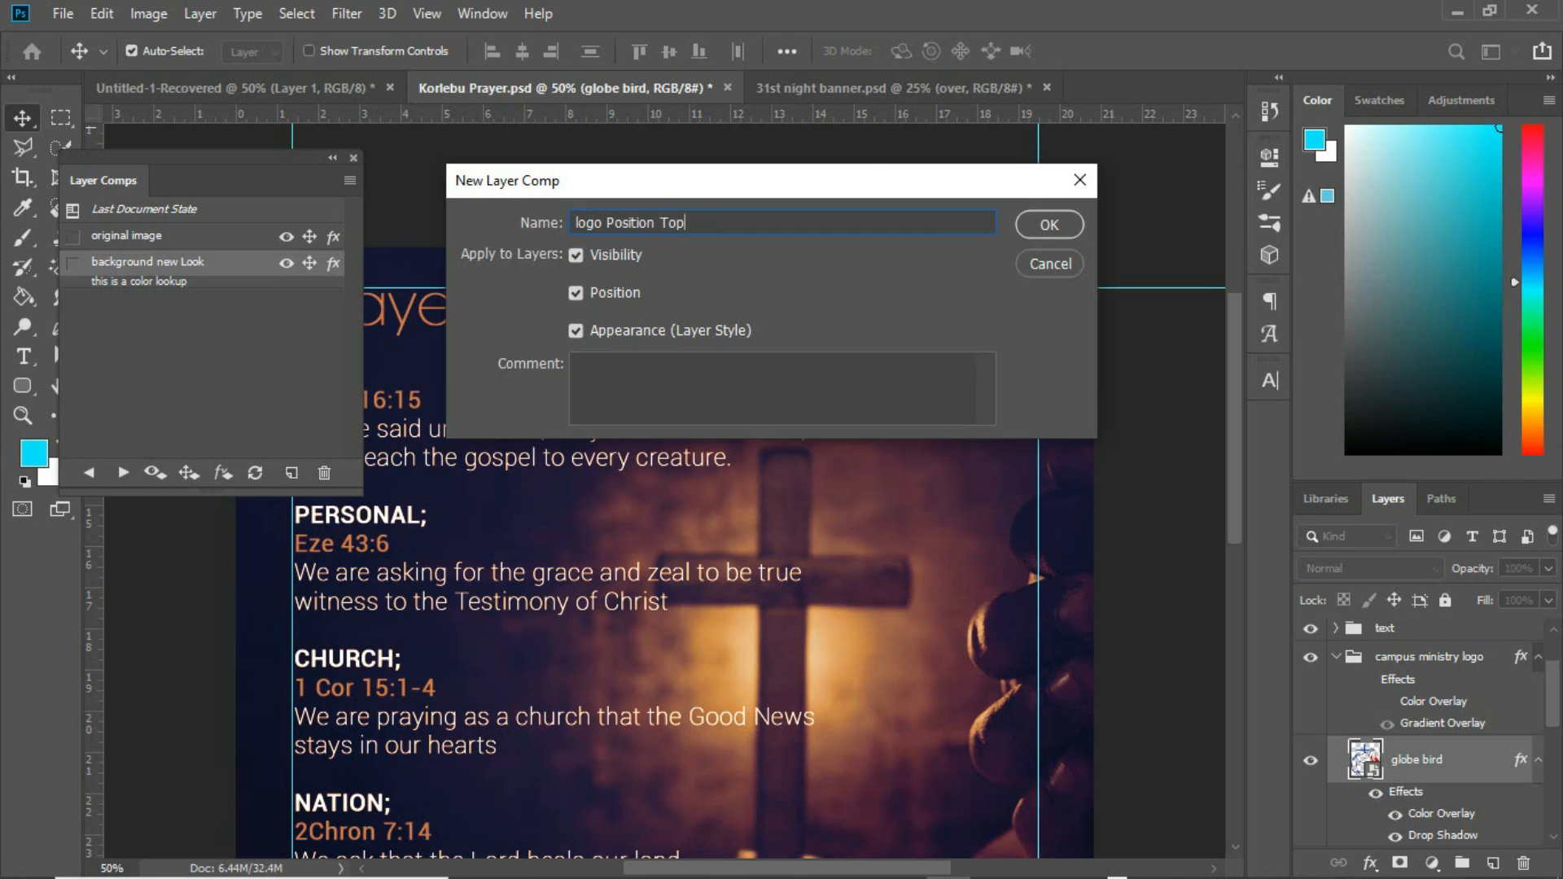
left_click(1049, 226)
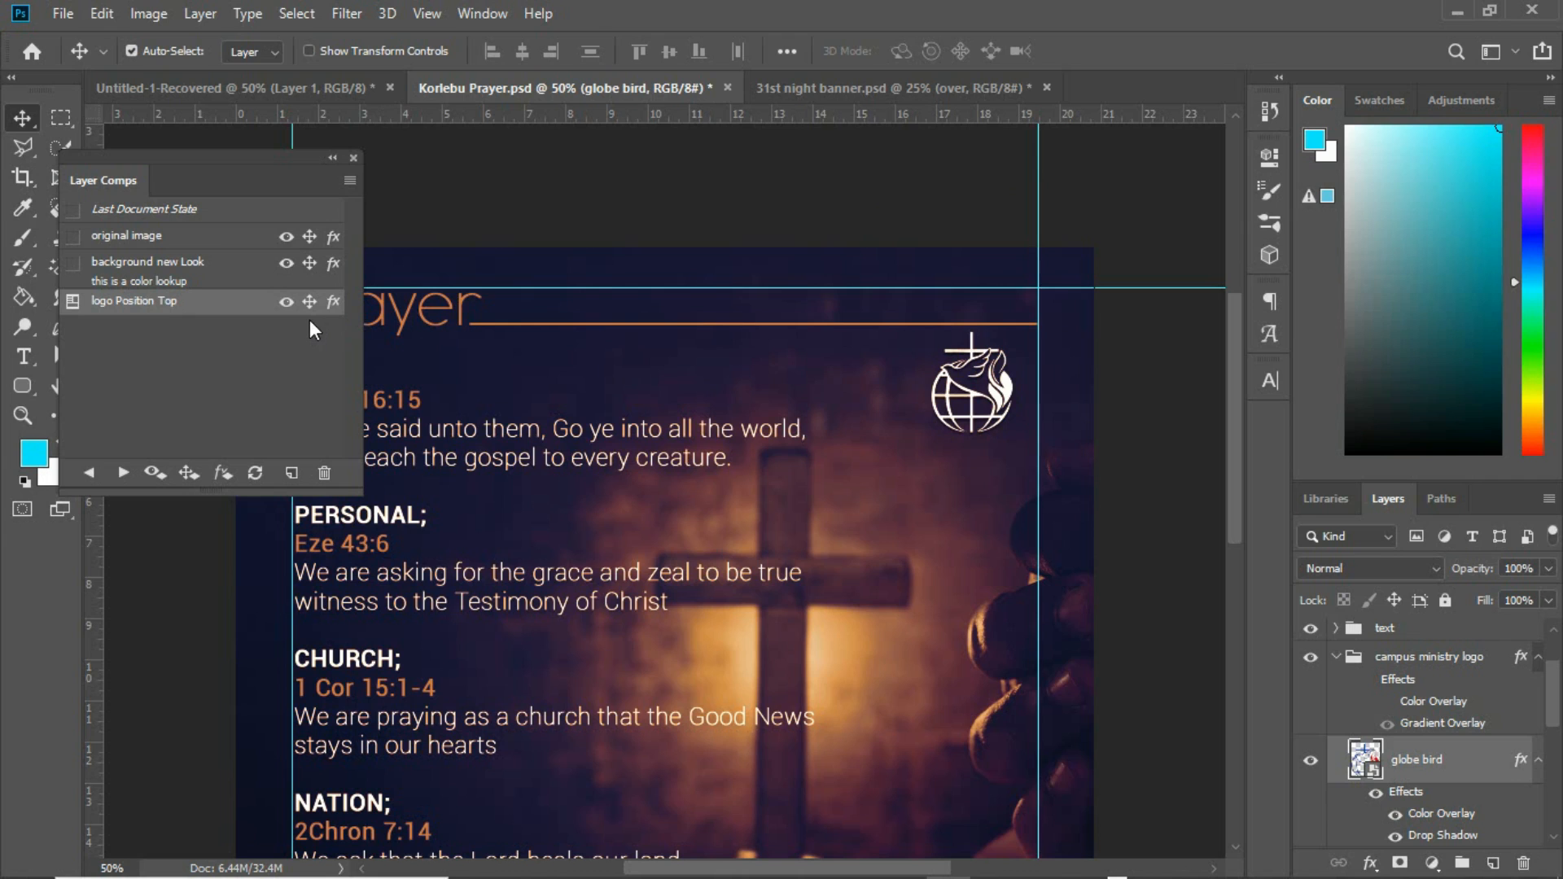
left_click(75, 263)
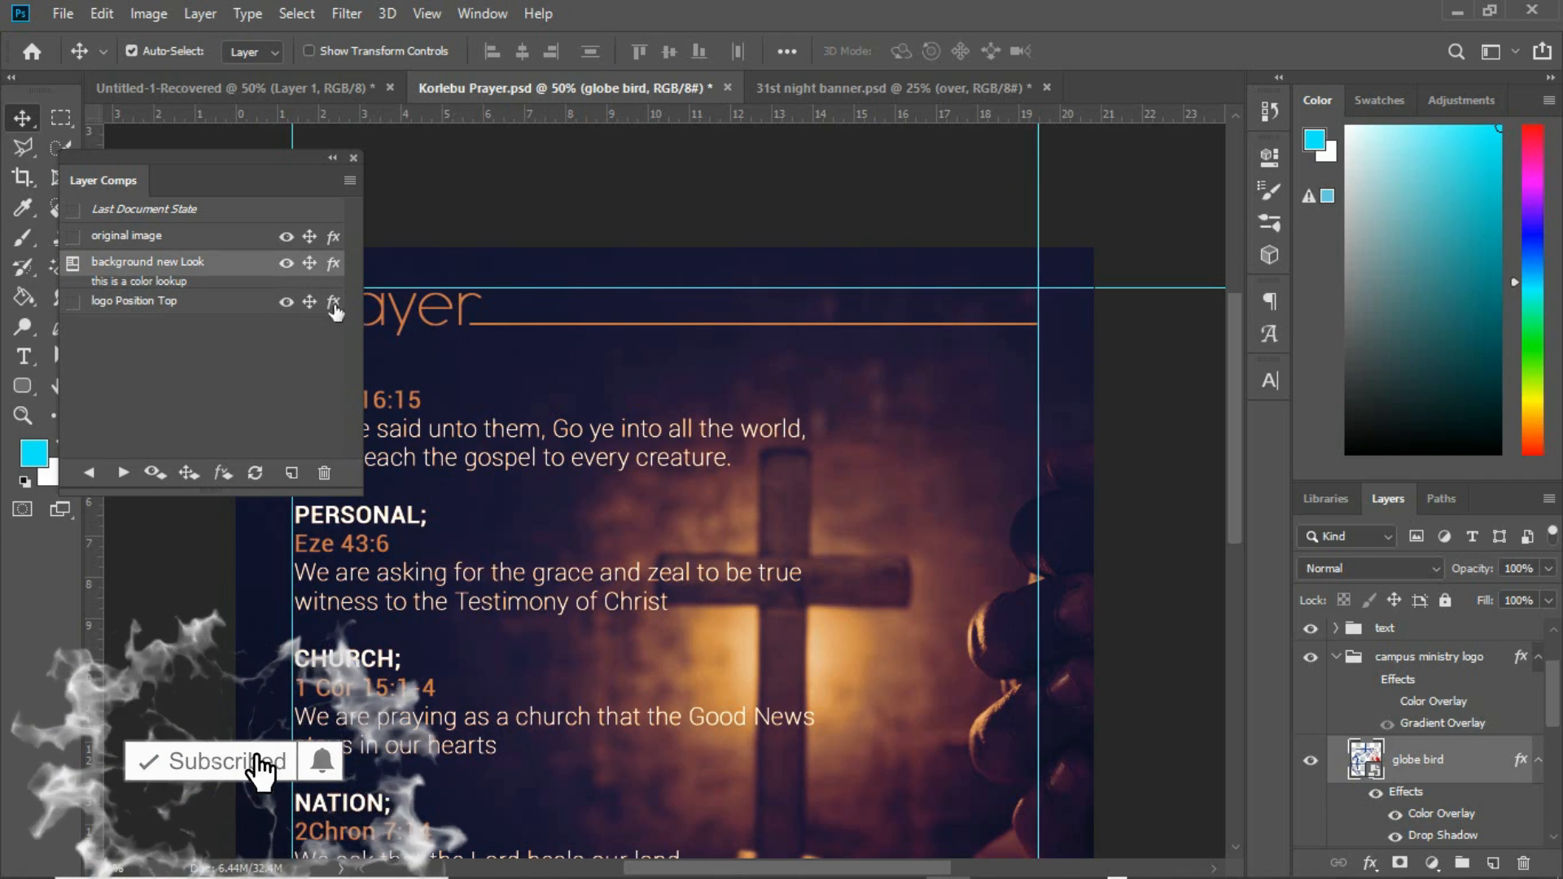
left_click(74, 301)
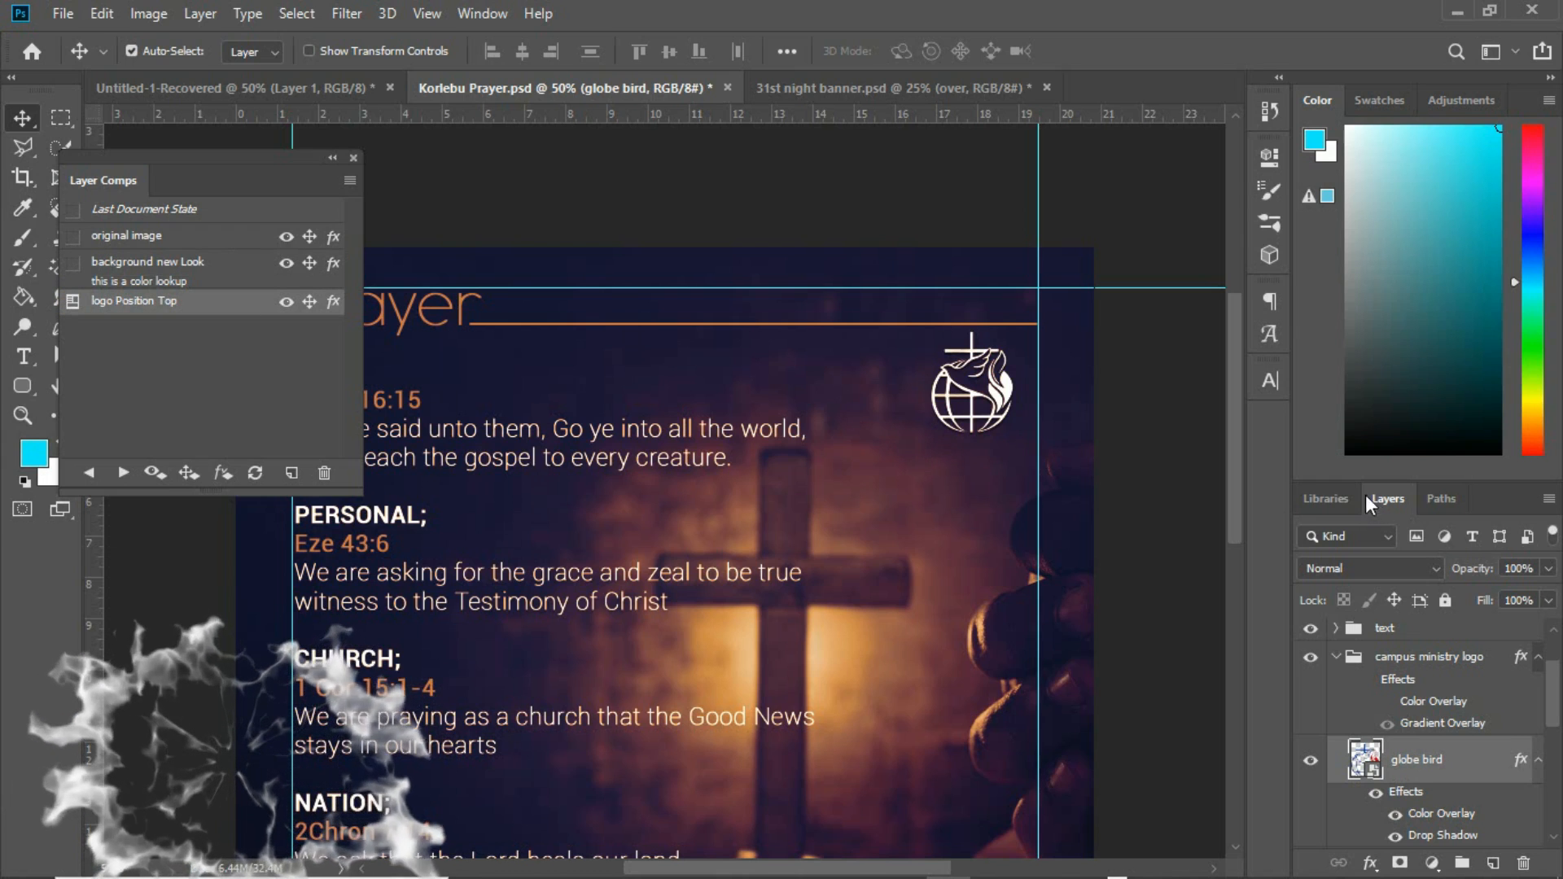
Step: Move the CHURCH OF CHRIST text up directly beneath the globe bird and update the logo Position Top comp
left_click_drag(1232, 445, 1209, 541)
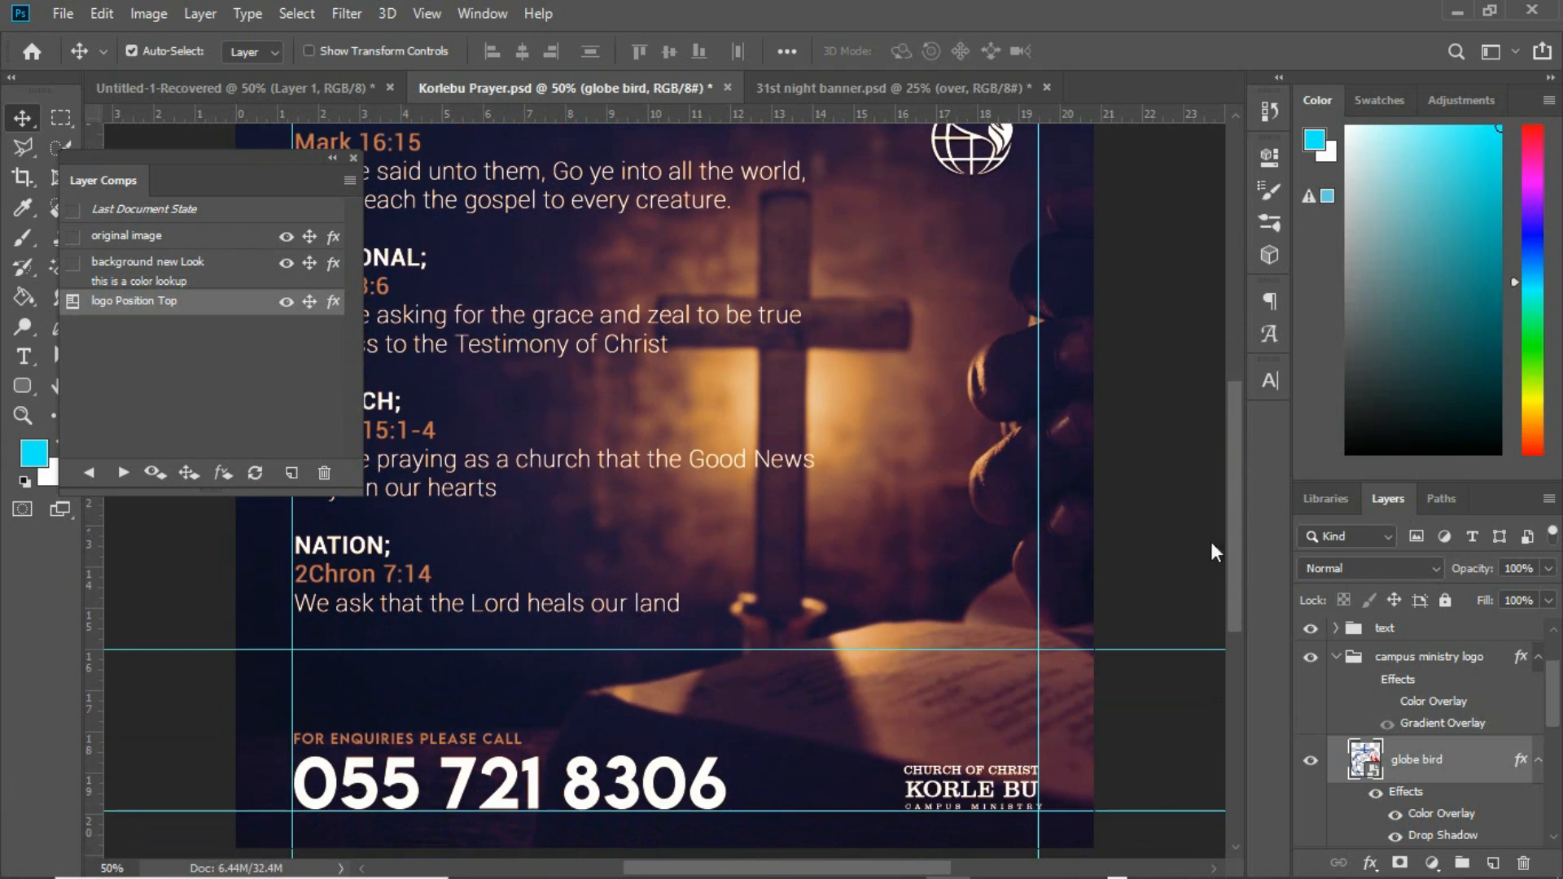
left_click(958, 775)
left_click_drag(958, 775, 934, 193)
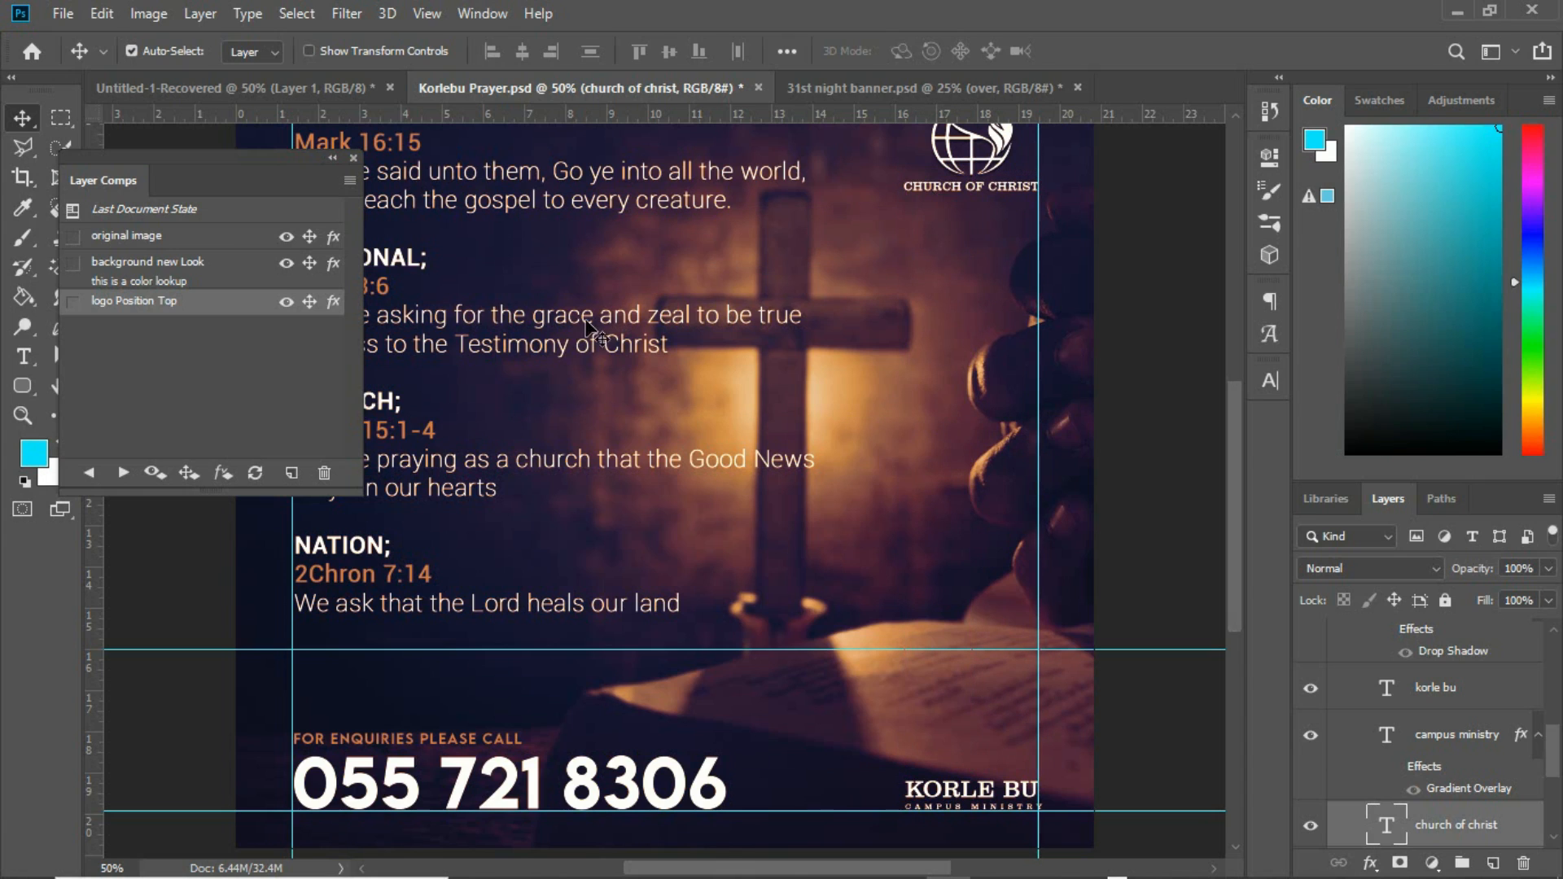
left_click(254, 473)
Step: Move the KORLE BU text up directly beneath CHURCH OF CHRIST and update the logo Position Top comp
left_click(949, 791)
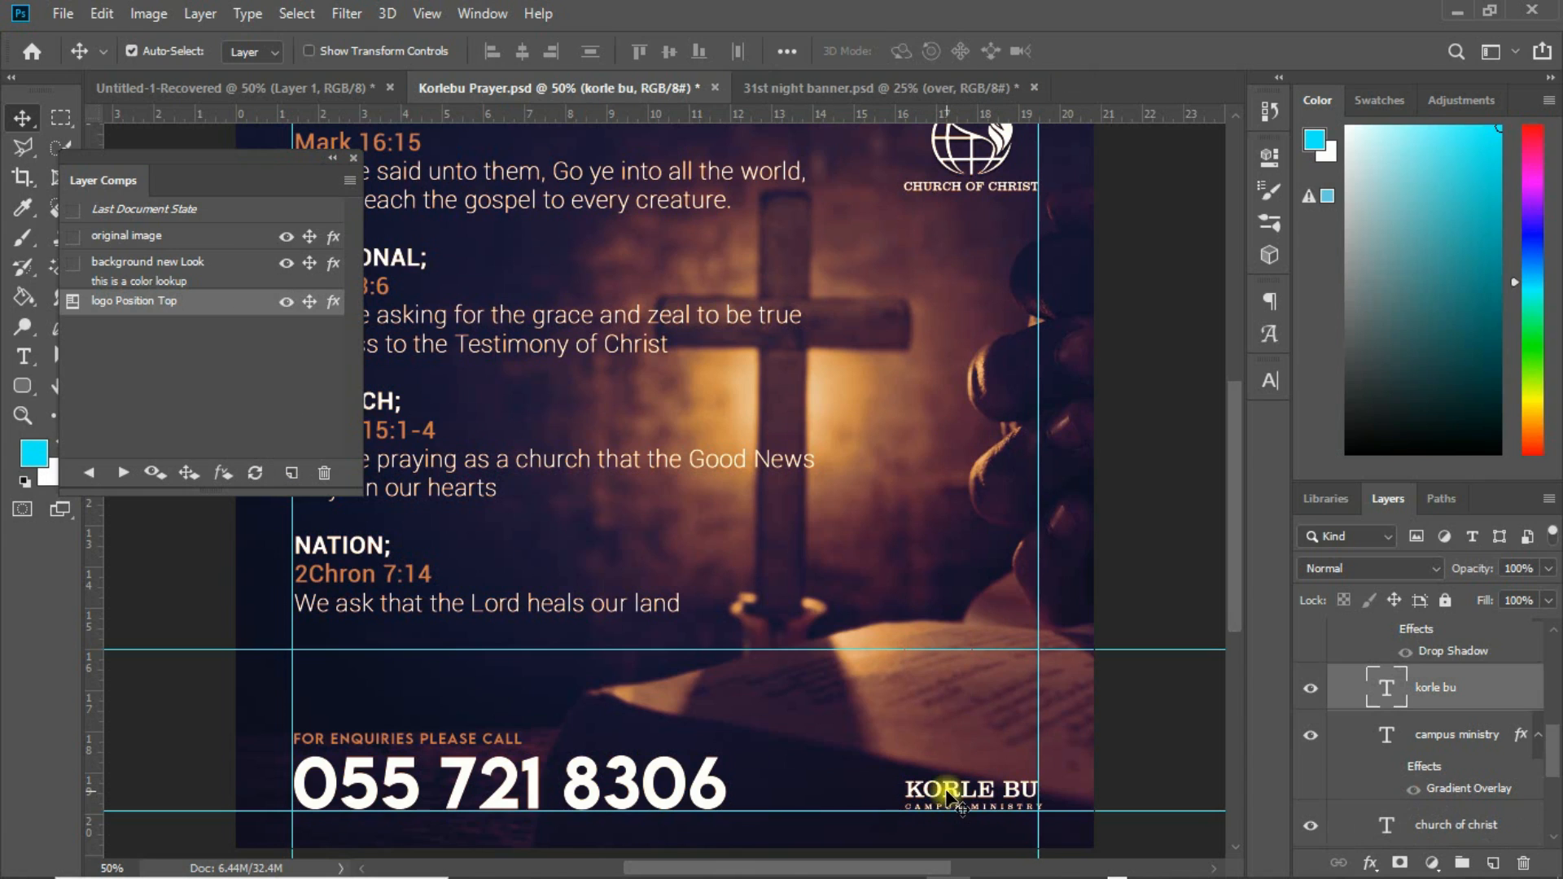
left_click_drag(949, 796, 891, 204)
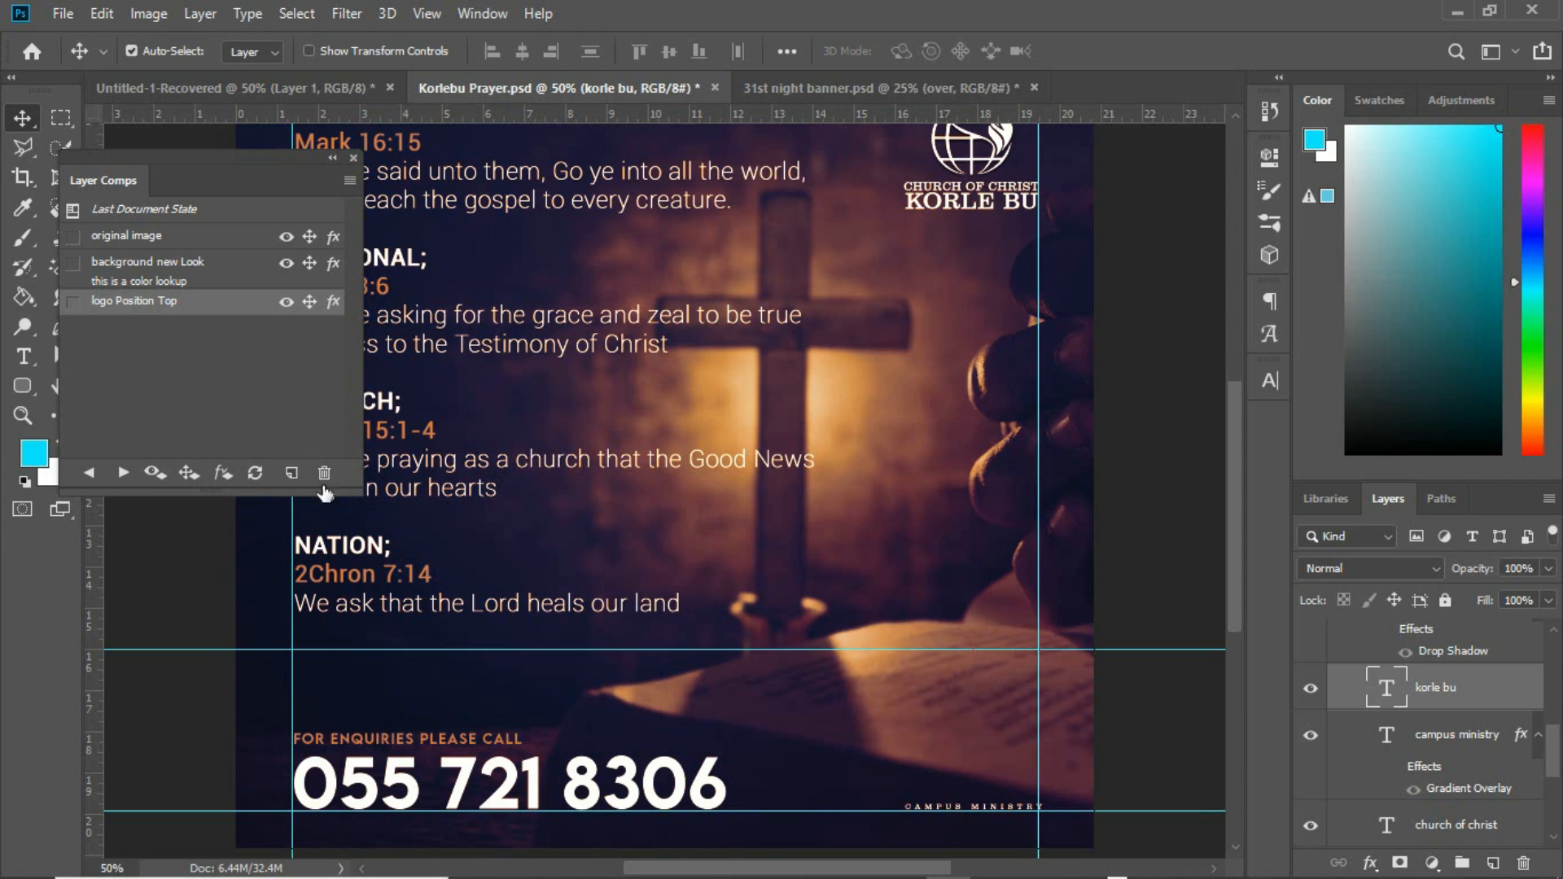
left_click(255, 473)
Step: Move the CAMPUS MINISTRY text up directly beneath KORLE BU and update the logo Position Top comp
left_click(928, 810)
left_click_drag(928, 810, 914, 230)
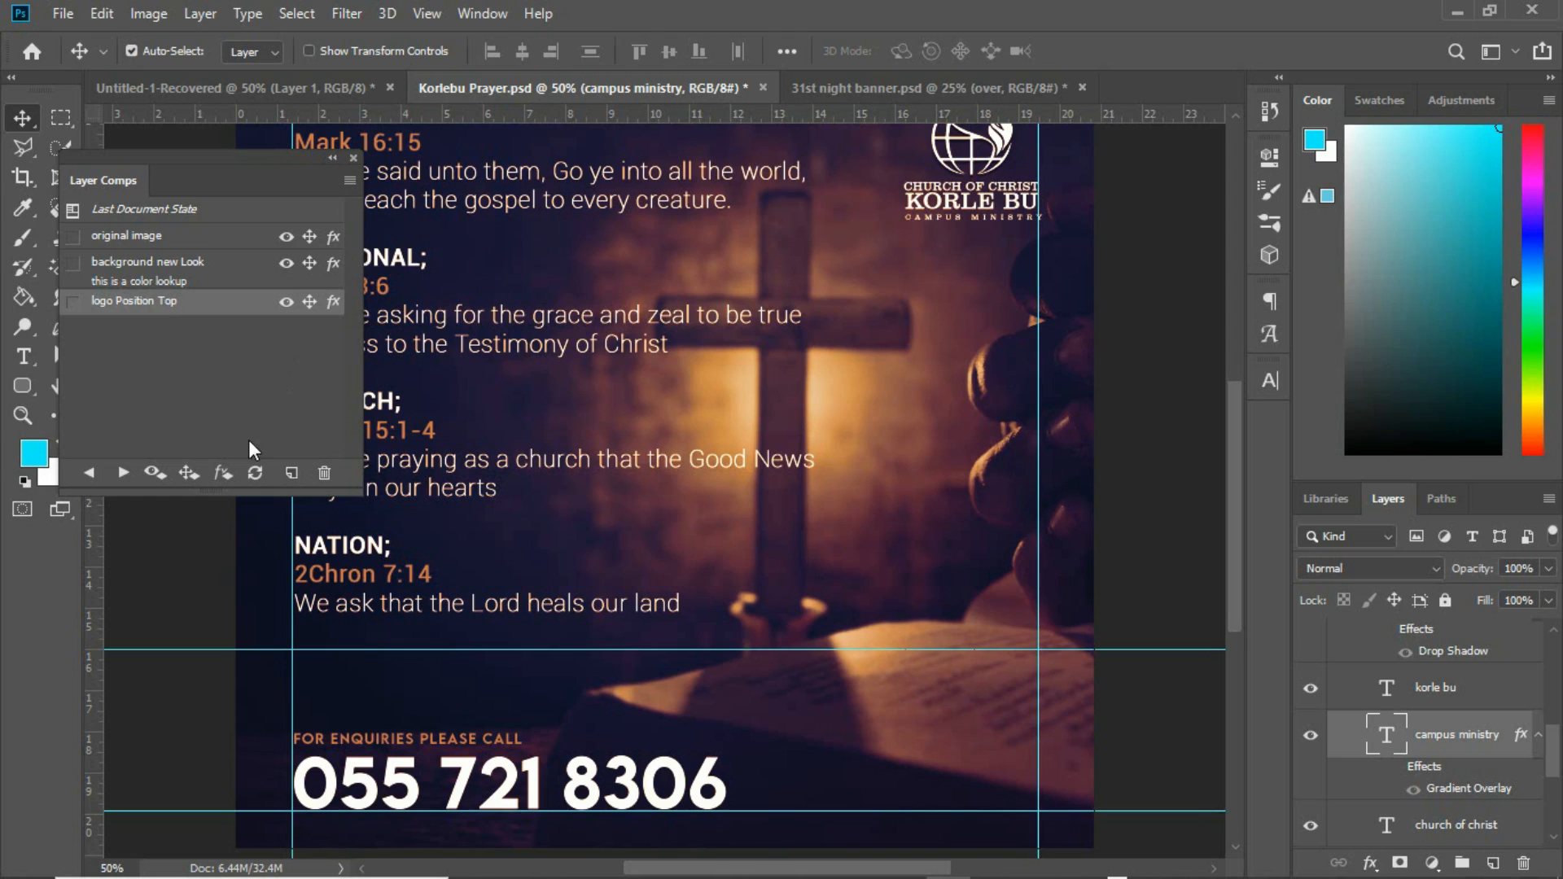
left_click(255, 472)
Step: Compare the logo Position Top comp with background new Look and rename it "logo Position Top new look"
left_click(75, 264)
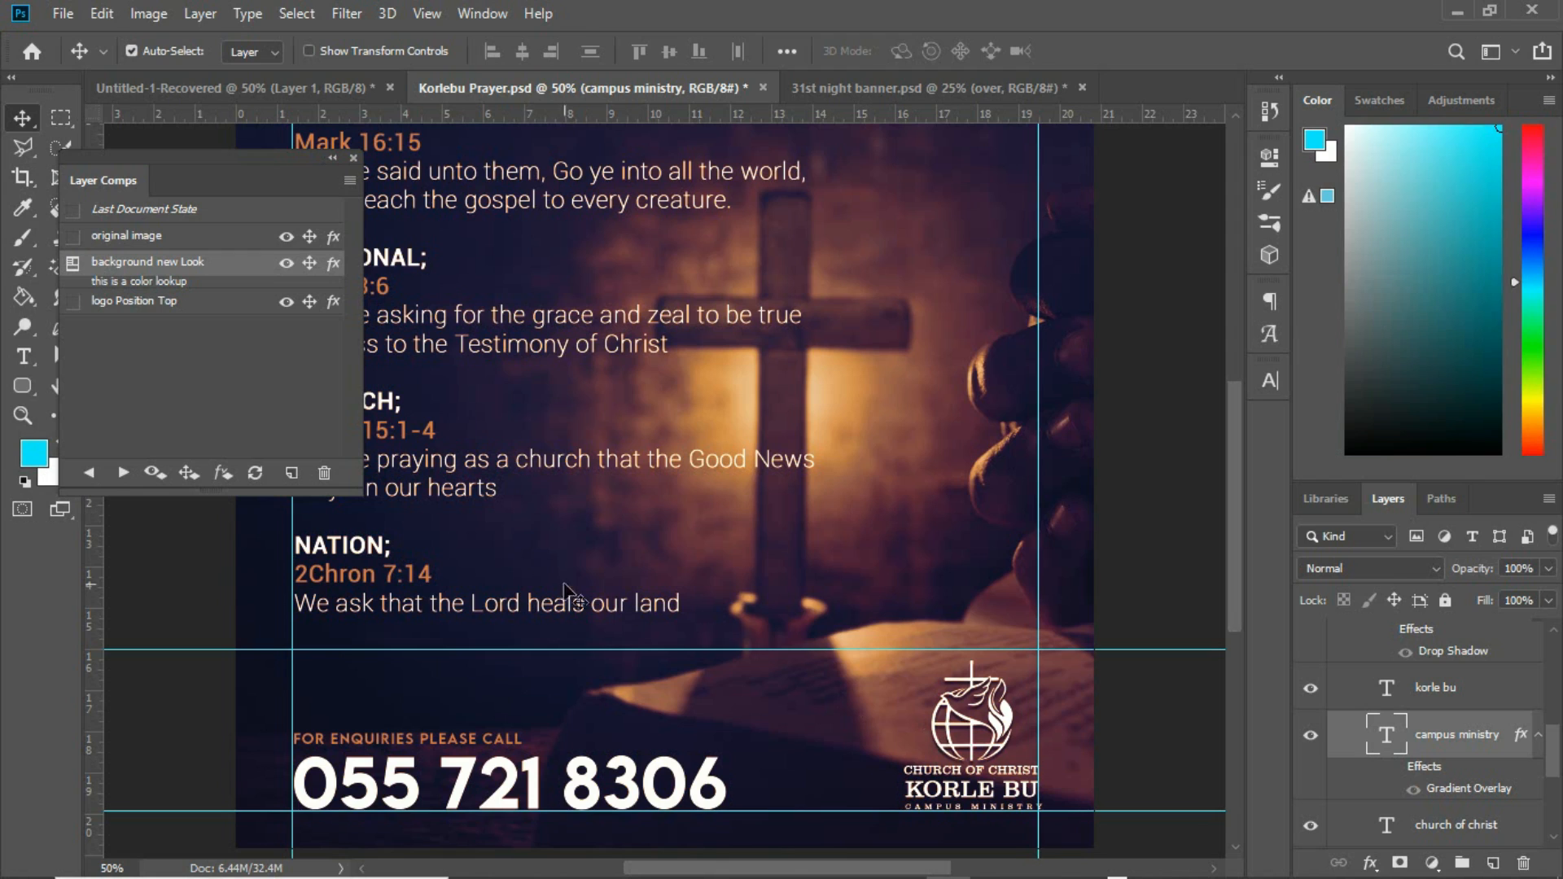
left_click(73, 302)
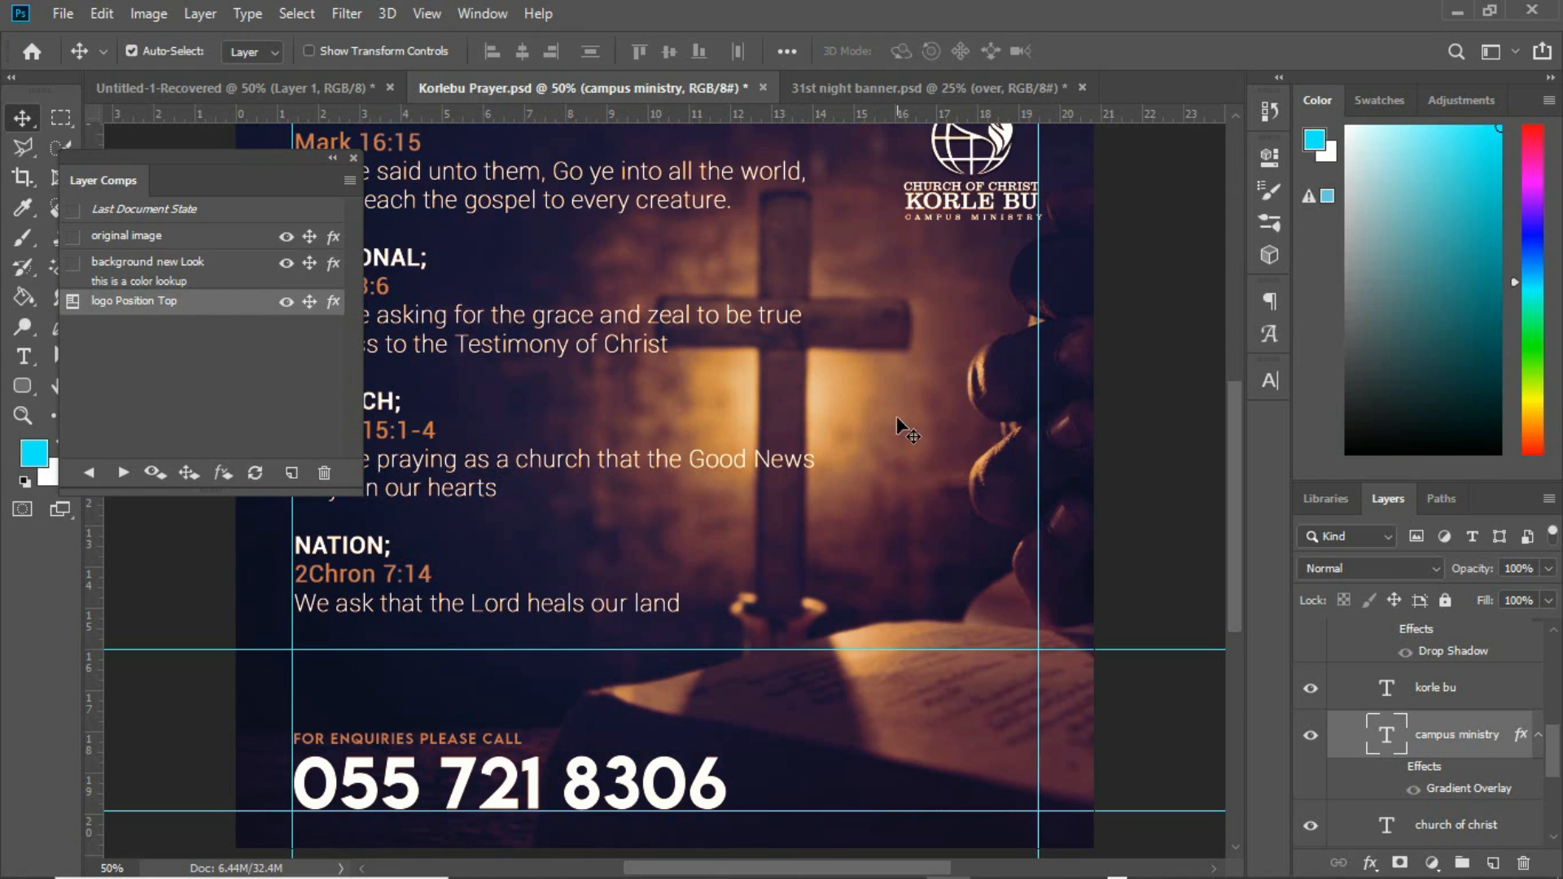
double_click(131, 300)
left_click(187, 300)
type("new look")
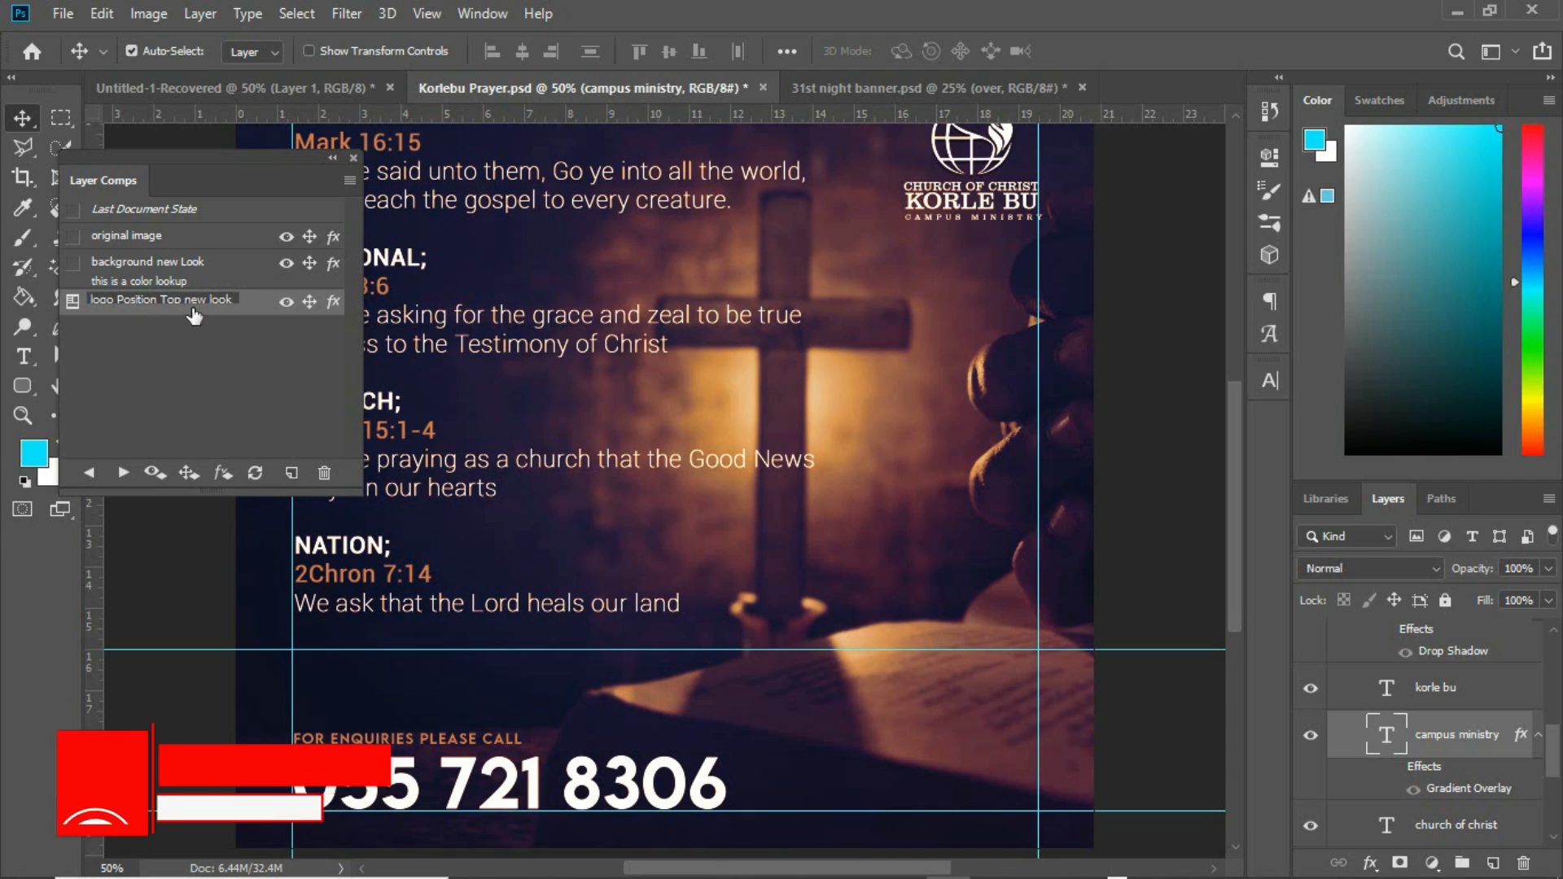
key("Return")
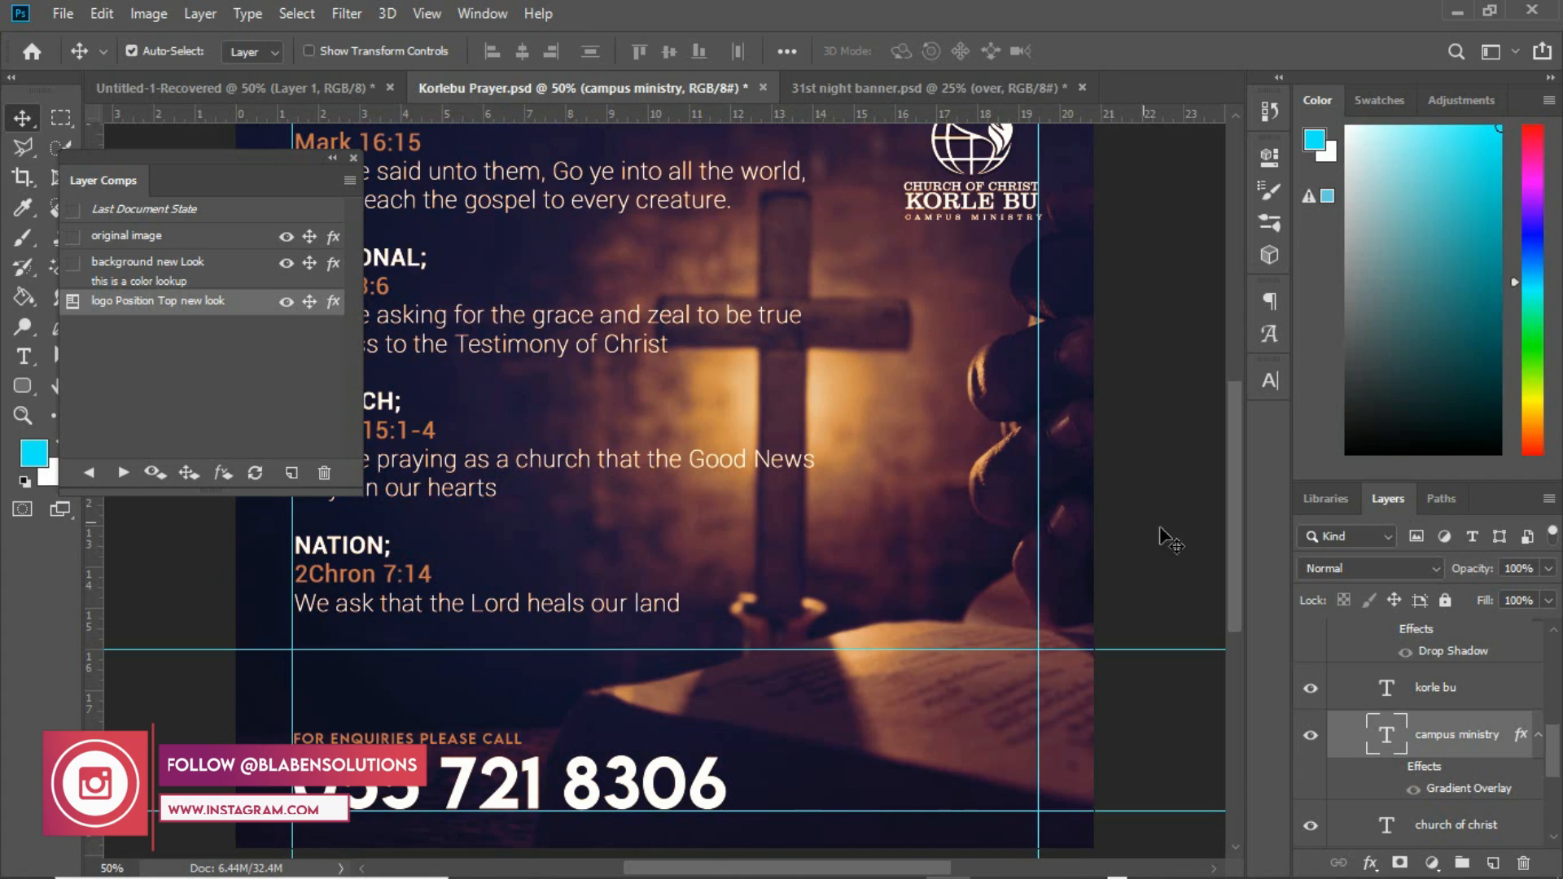
Step: Hide the Color Lookup 1 layer and save this version as a new layer comp named "logo position top"
left_click_drag(1552, 753, 1555, 663)
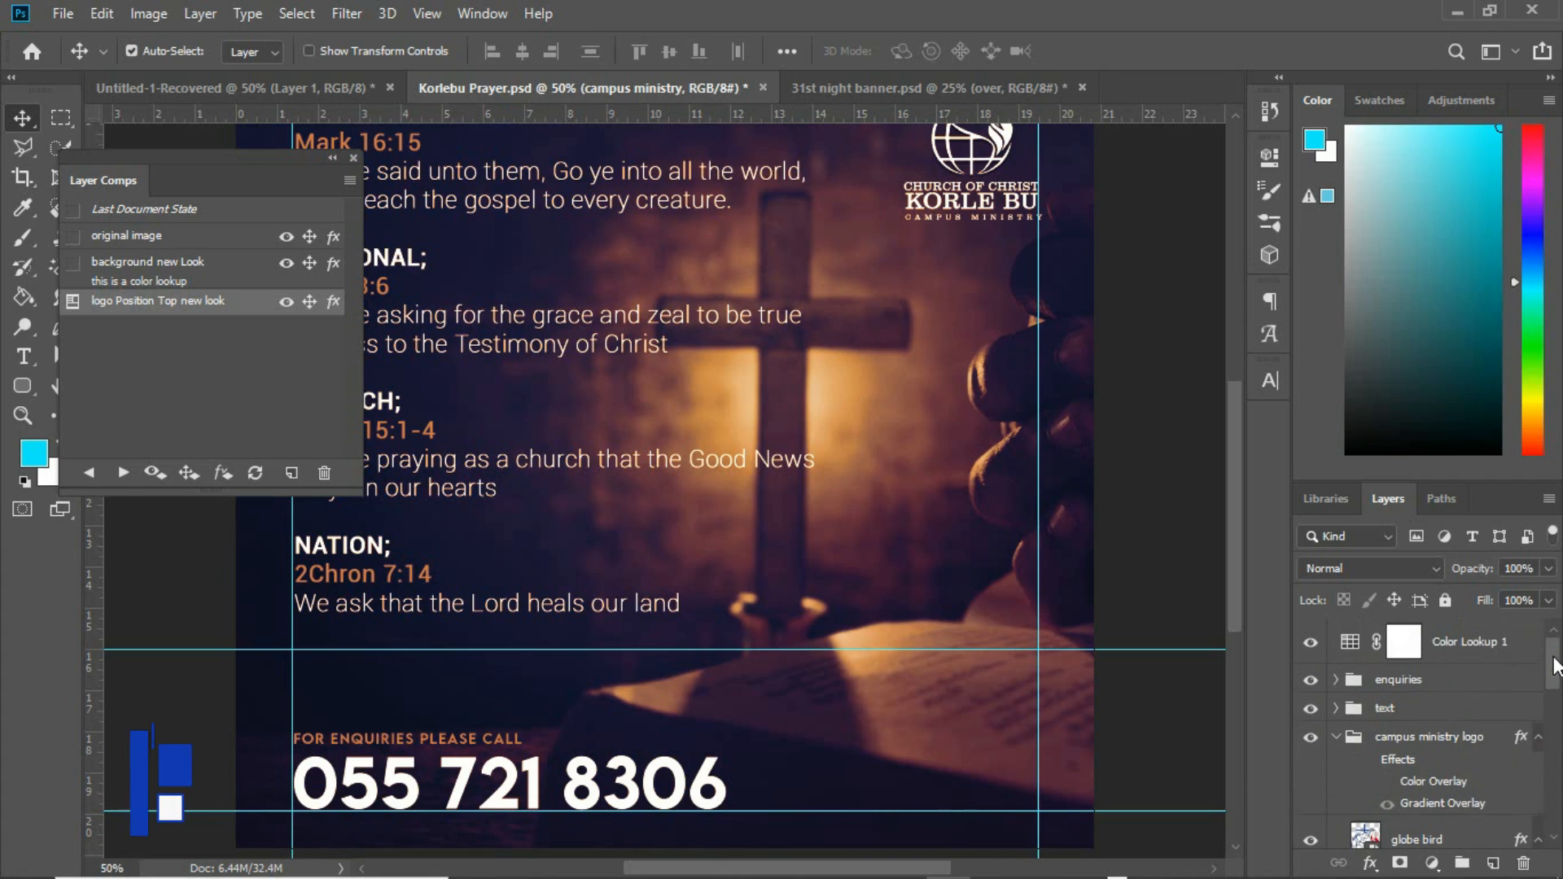
left_click(1311, 643)
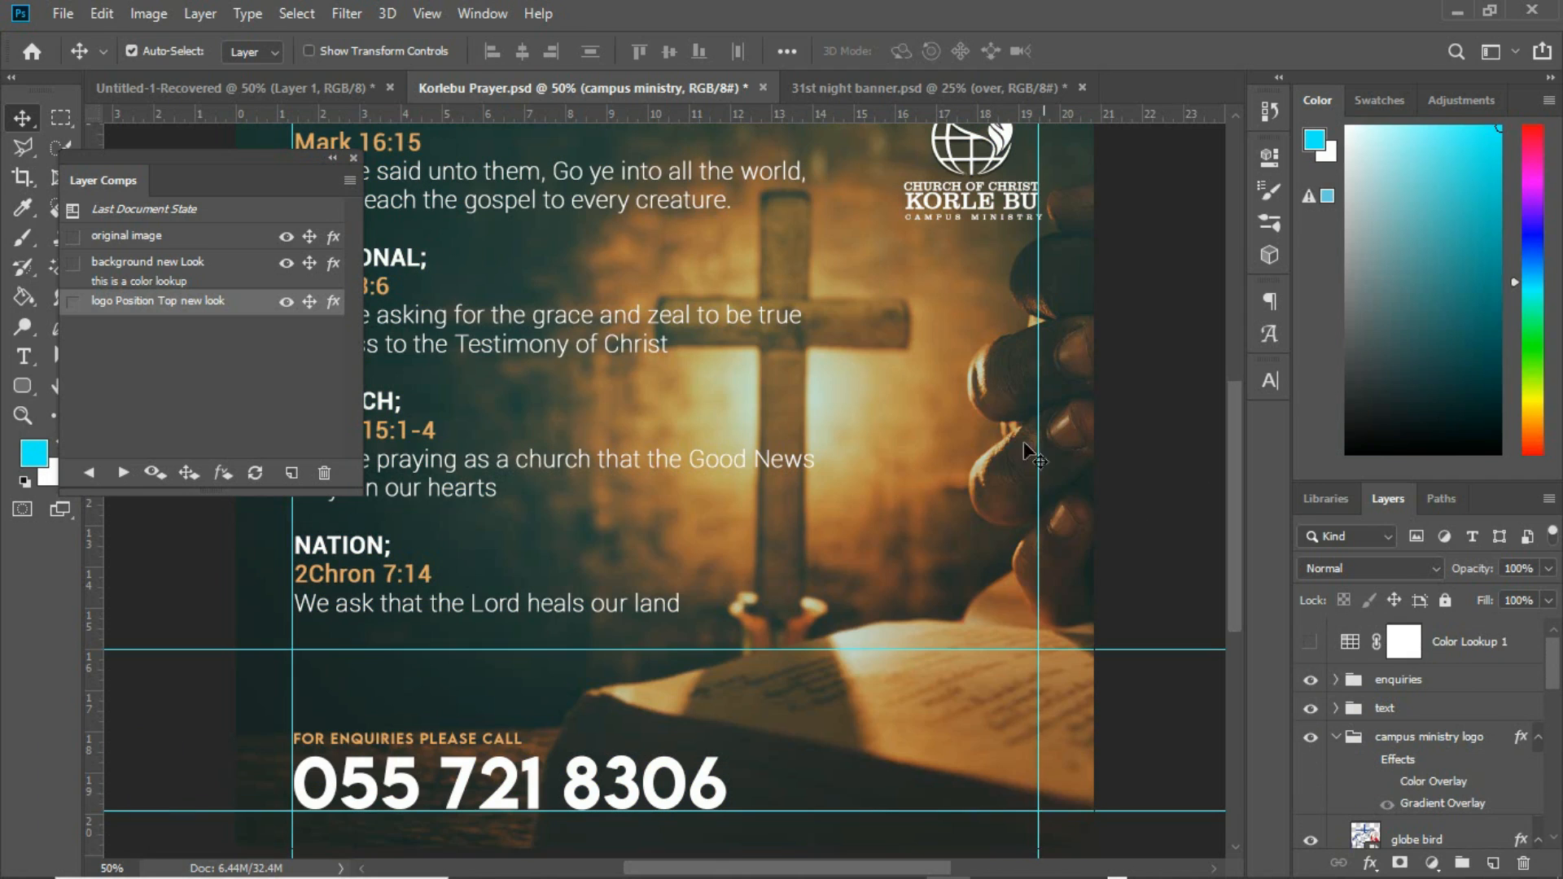
left_click(291, 473)
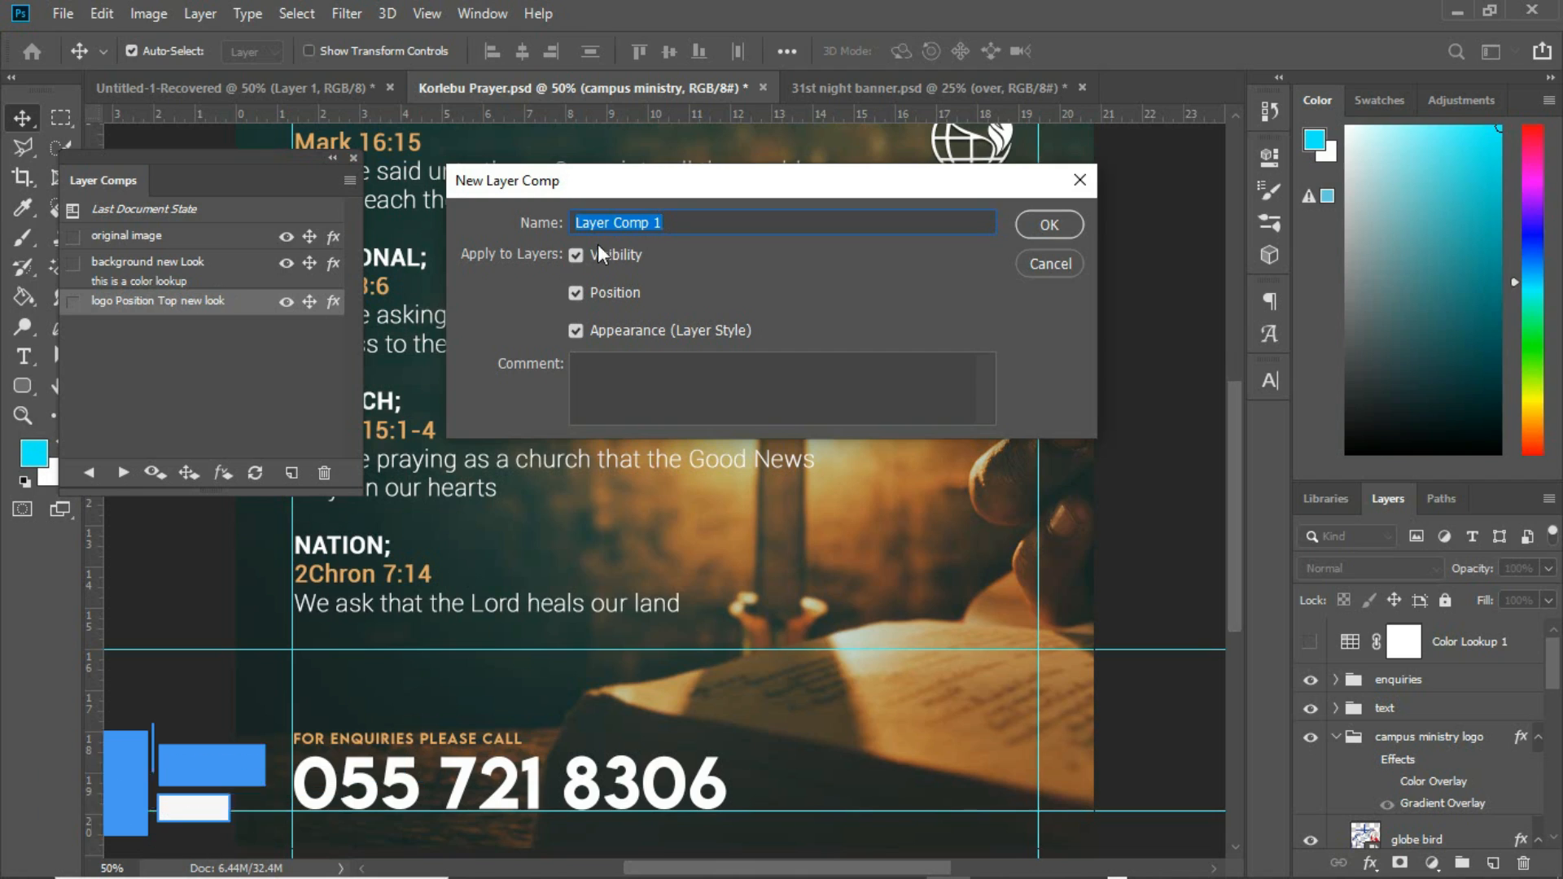
type("logo position New")
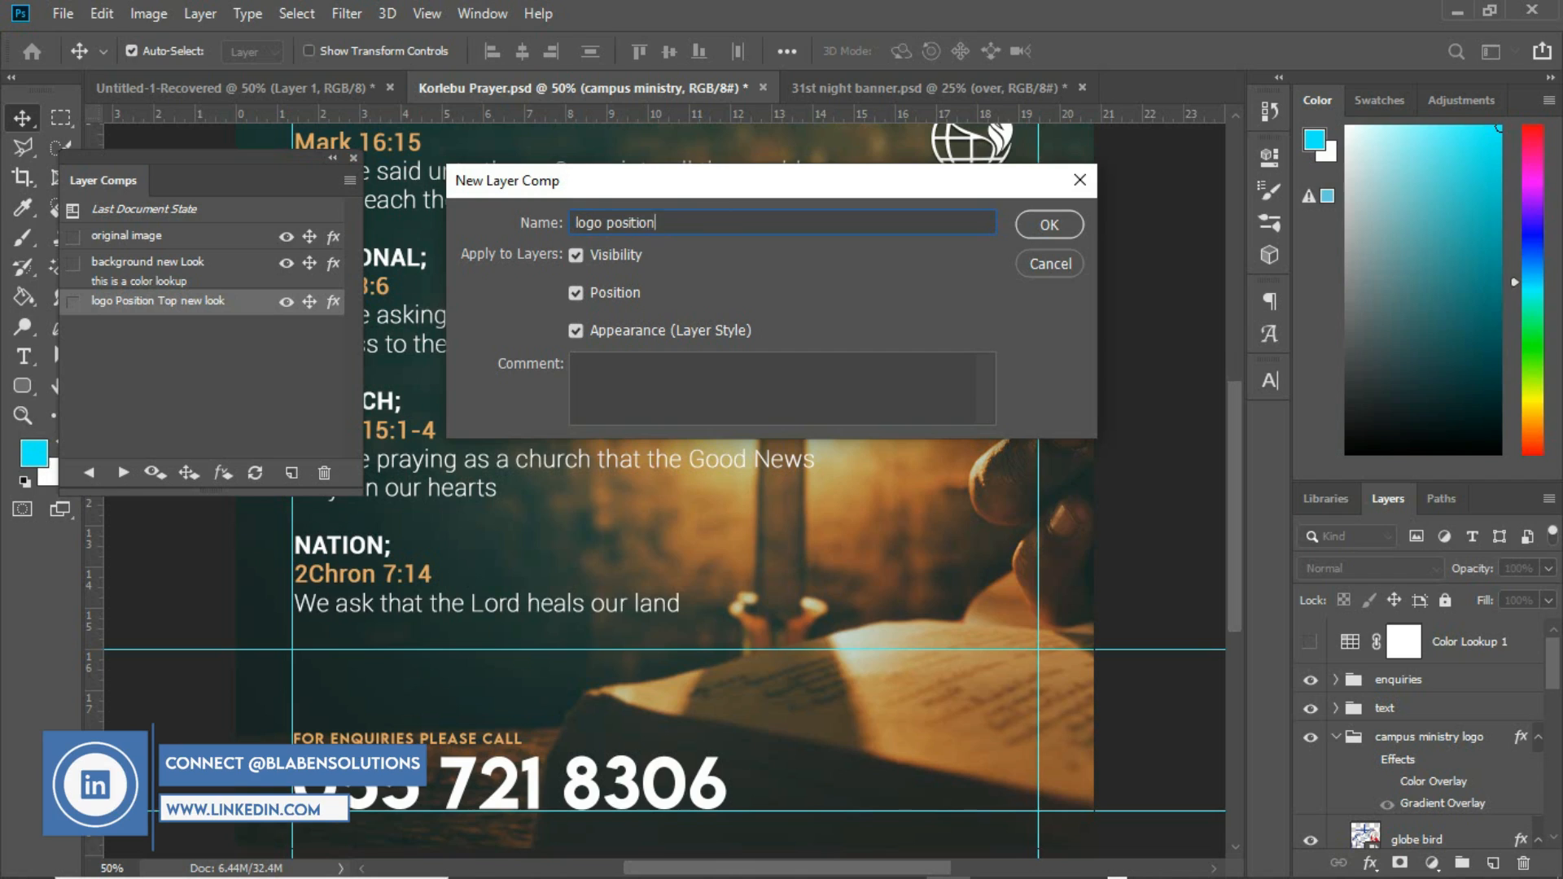
key("BackSpace")
key("BackSpace")
key("BackSpace")
key("BackSpace")
key("BackSpace")
type("top")
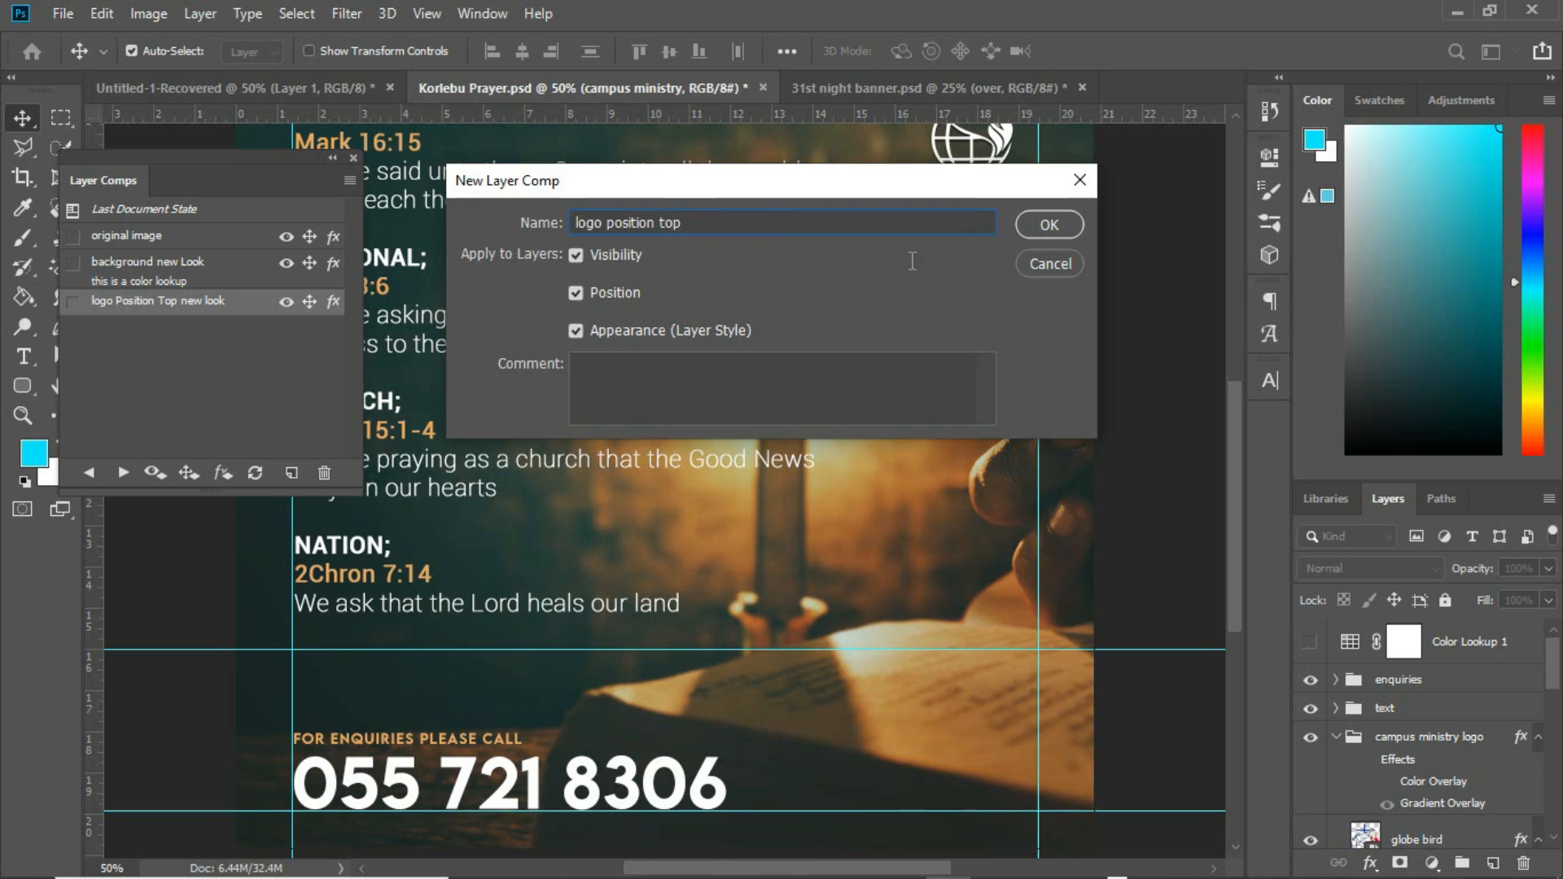
left_click(1055, 225)
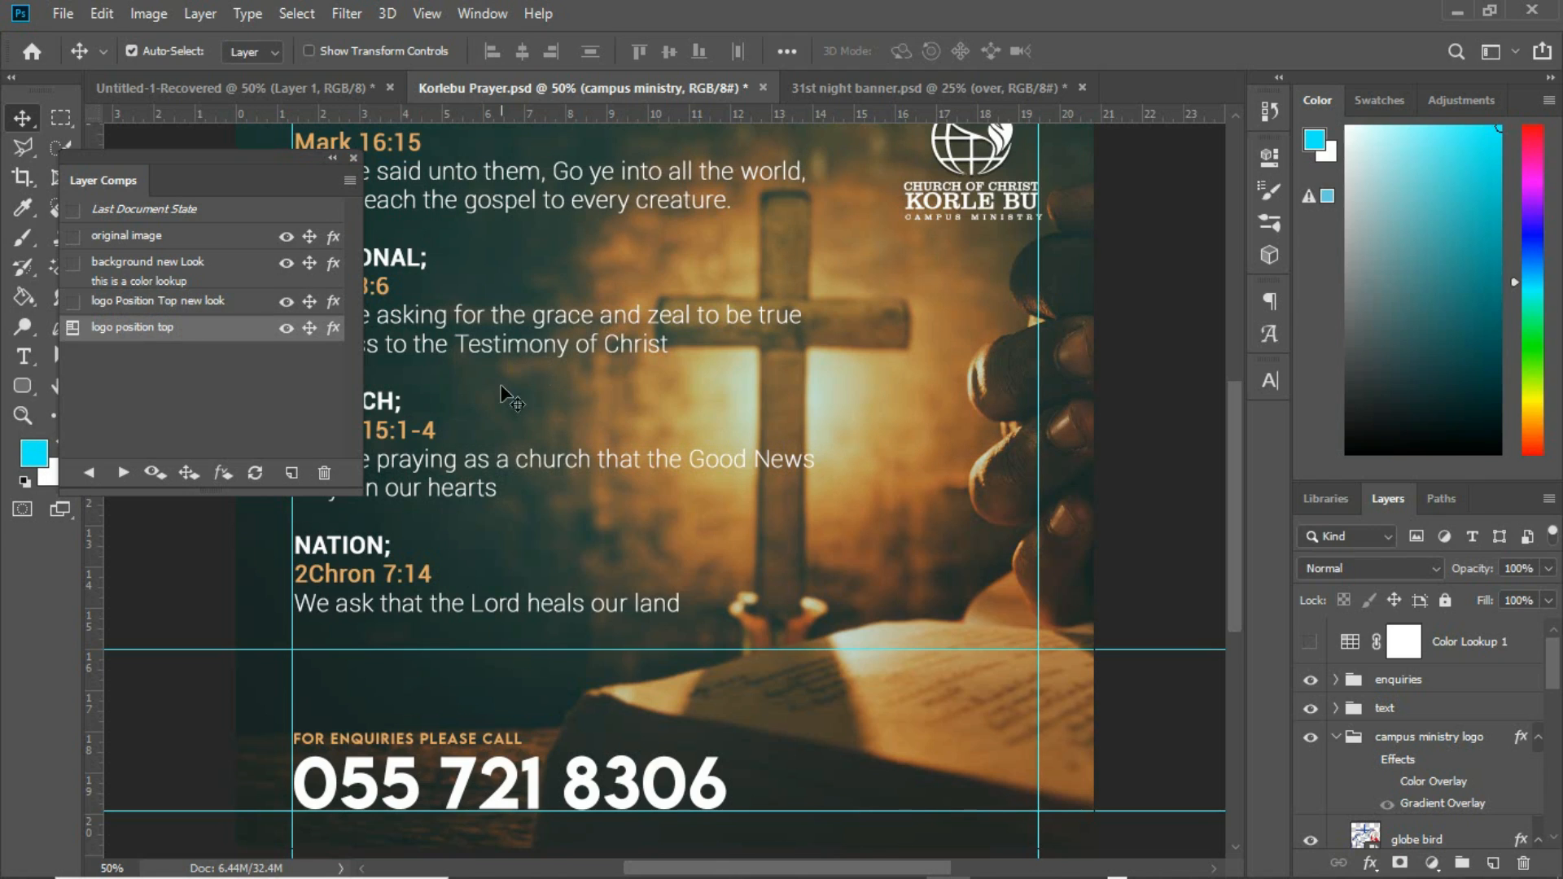
Step: Compare the logo Position Top new look, logo position top, original image and background new Look comps on the flyer
left_click(71, 301)
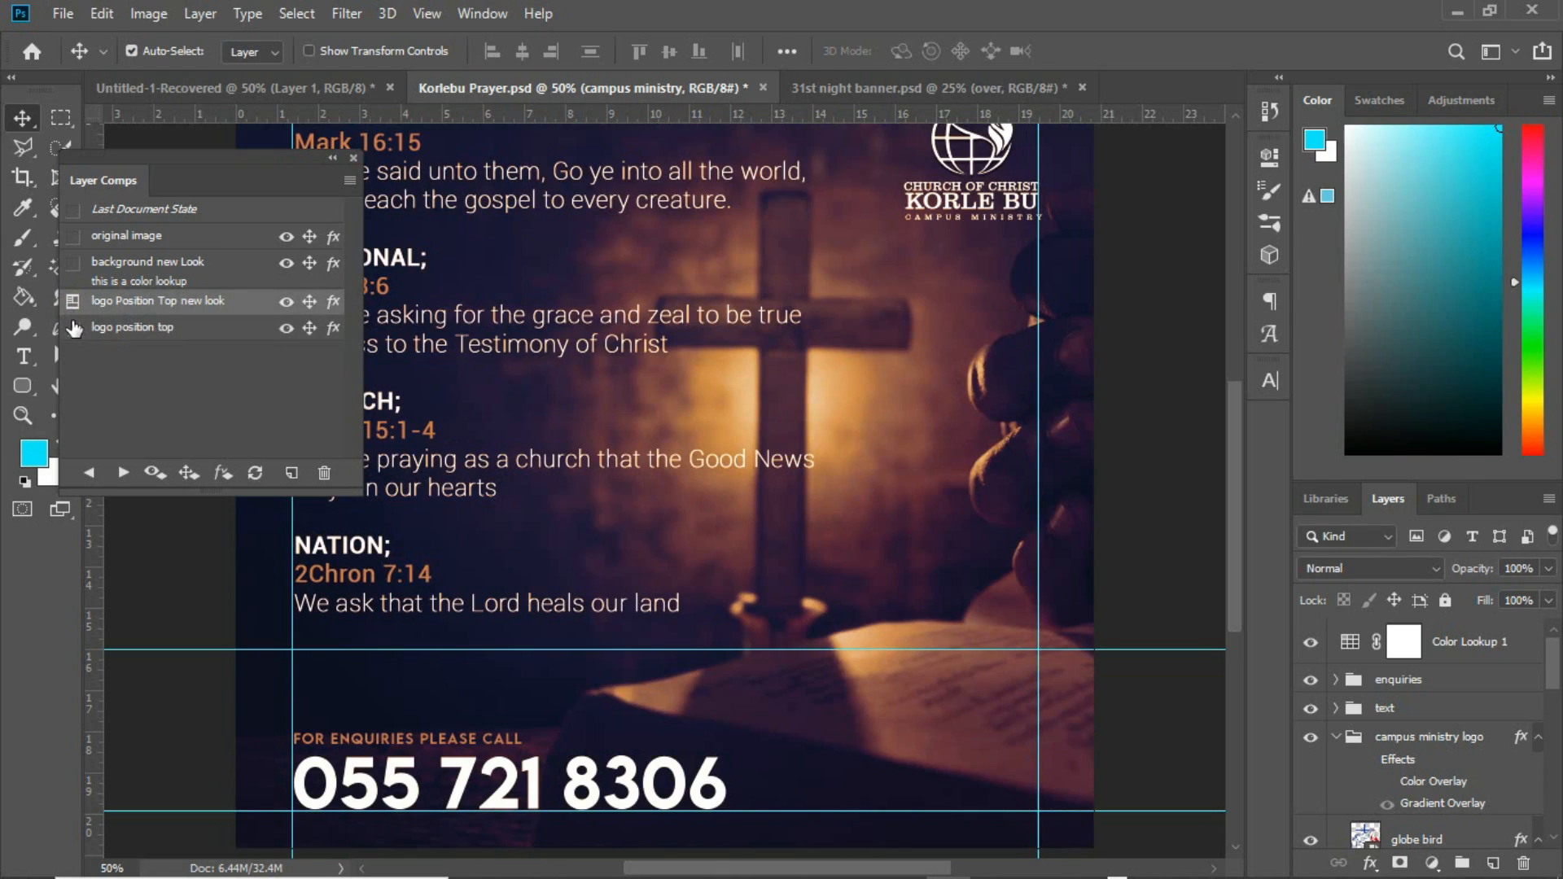
left_click(72, 327)
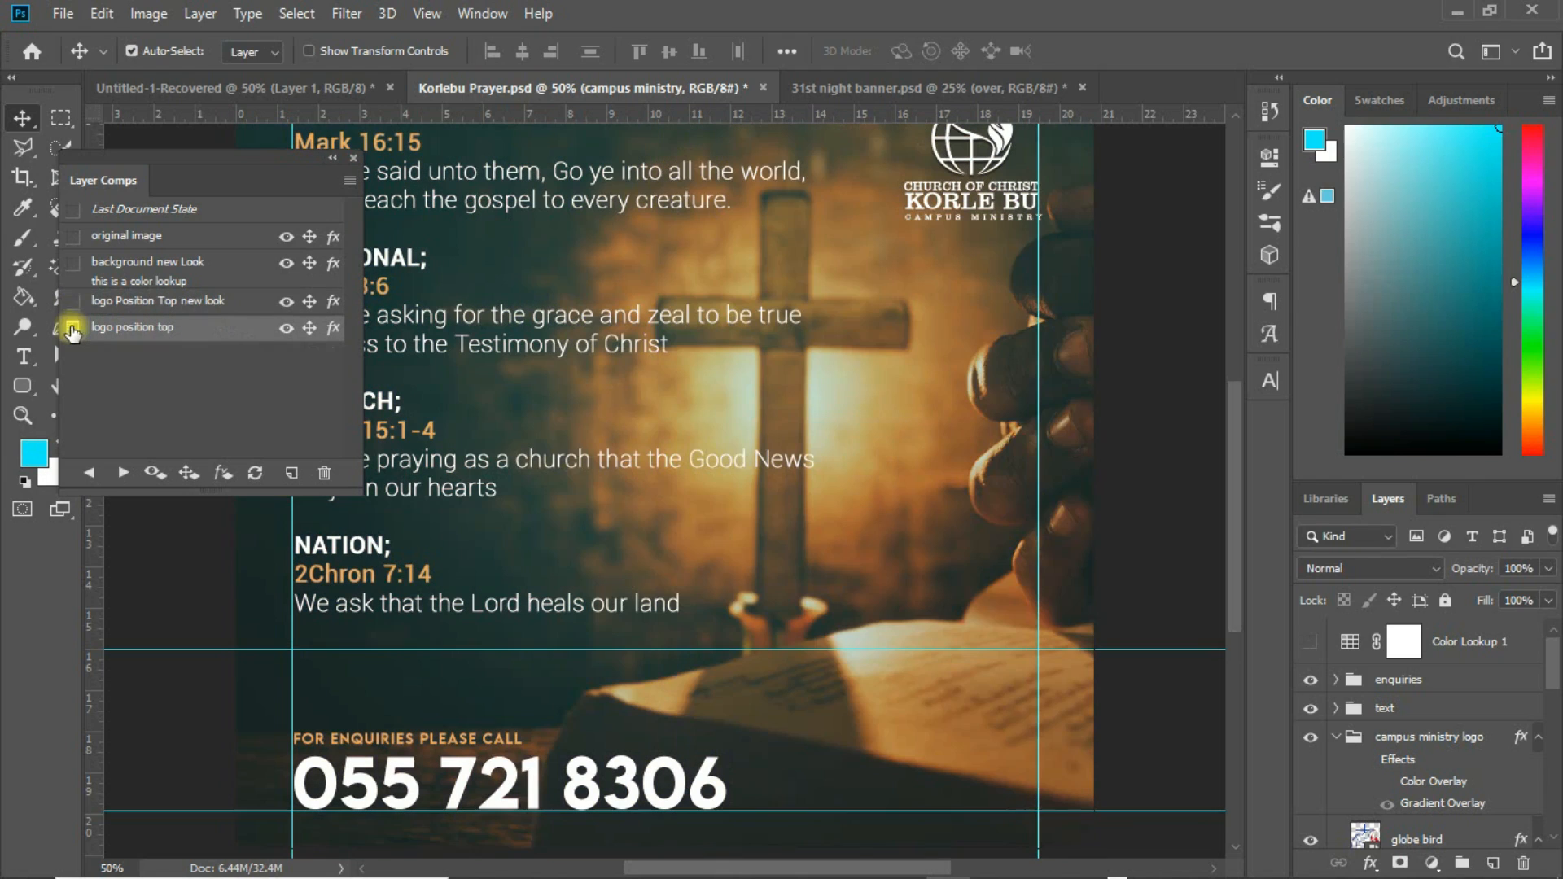
left_click(73, 237)
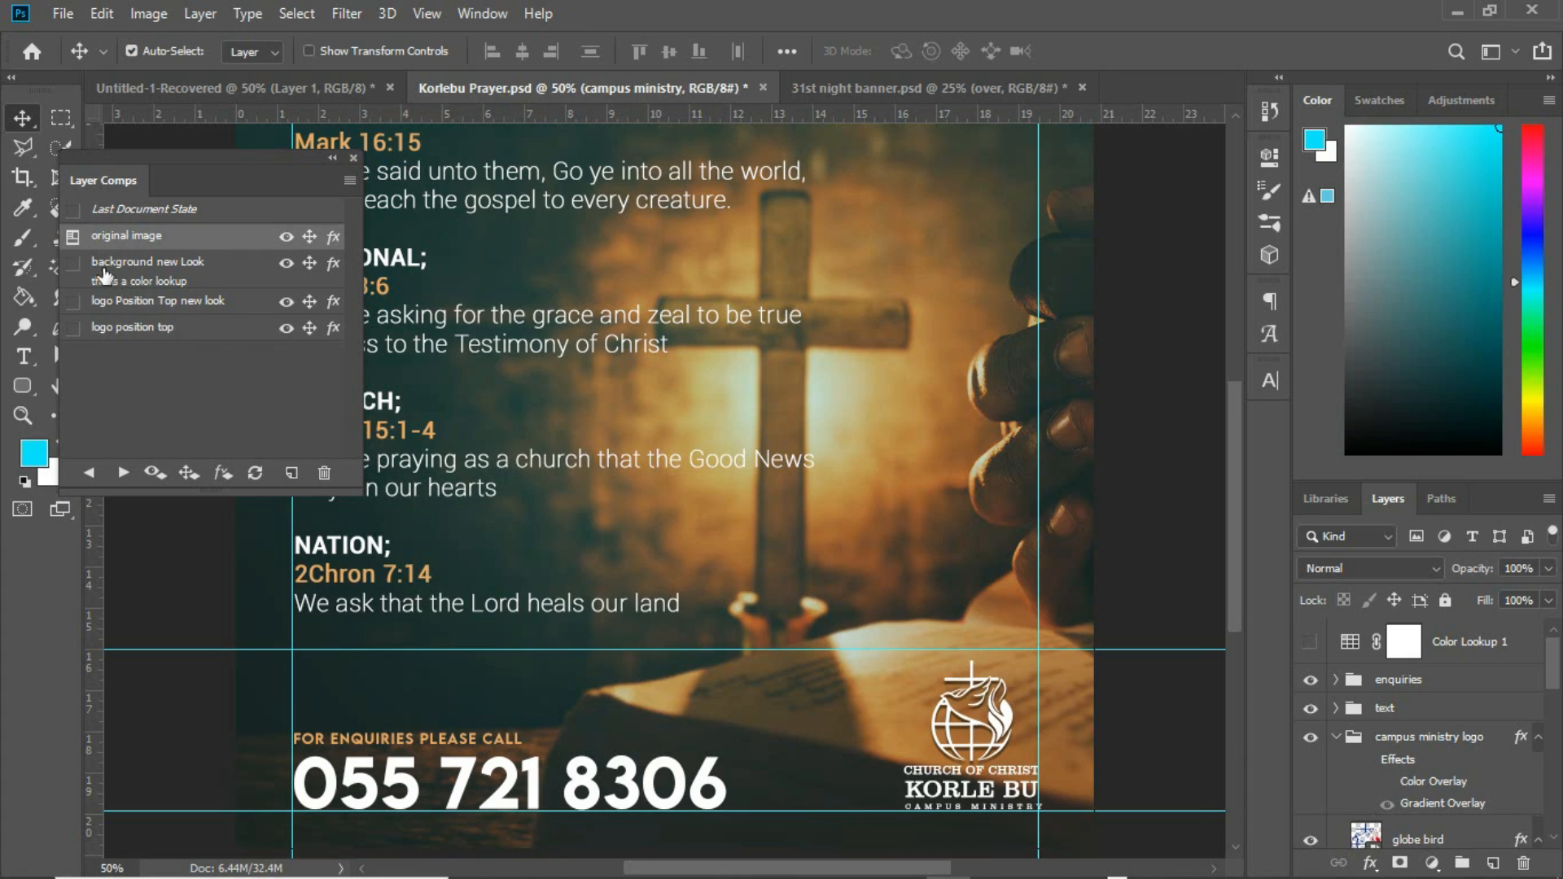
left_click(75, 264)
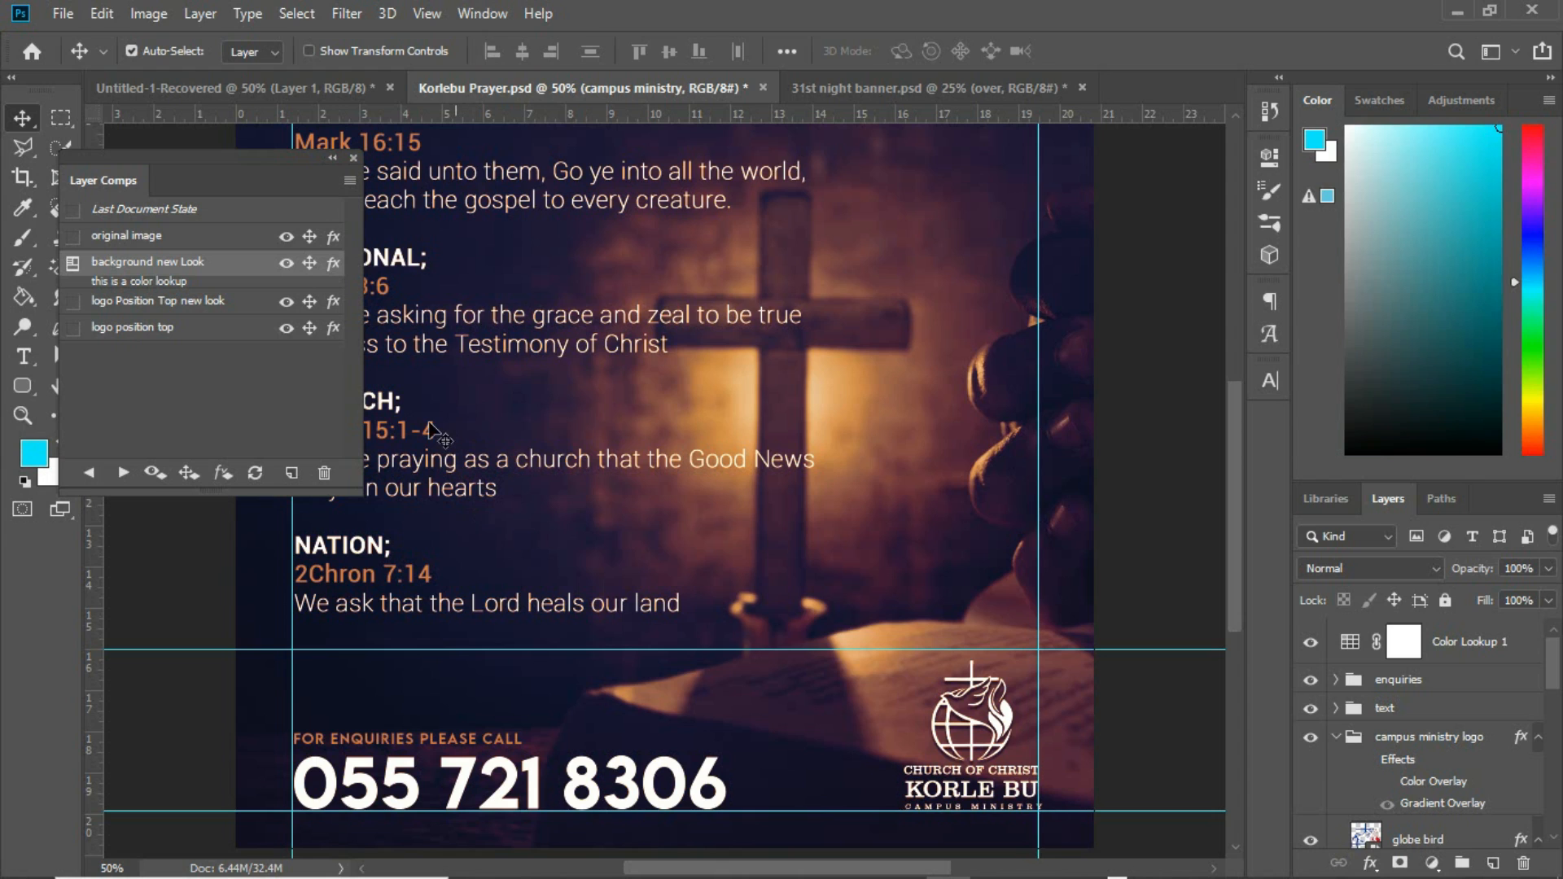
Step: Start a Layer Comps to Files export and set its destination to a new folder inside Pictures
left_click(65, 14)
mouse_move(104, 330)
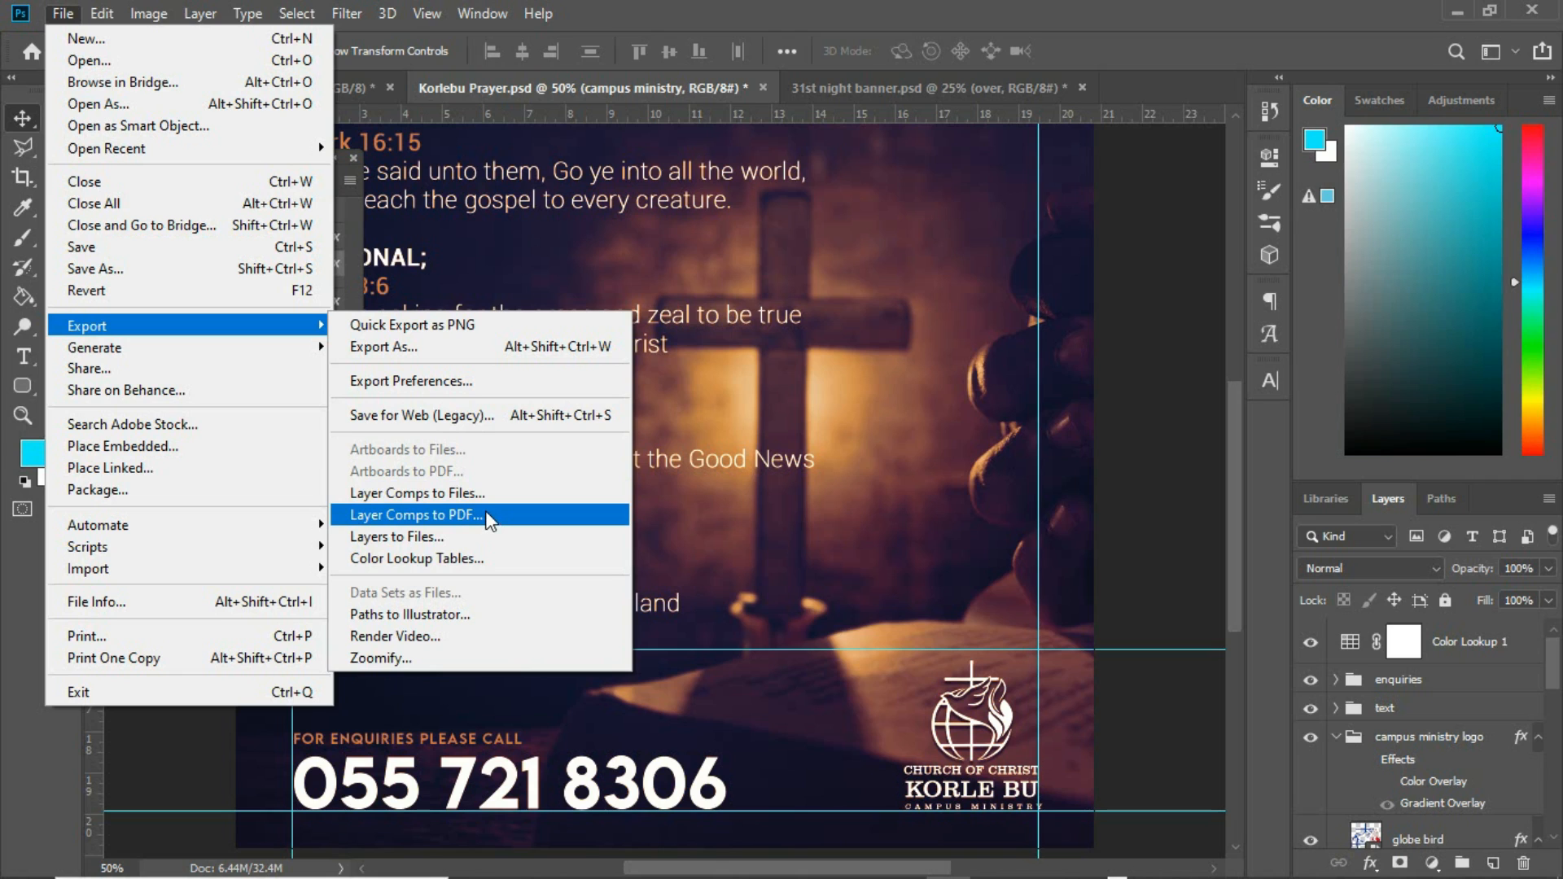
left_click(471, 493)
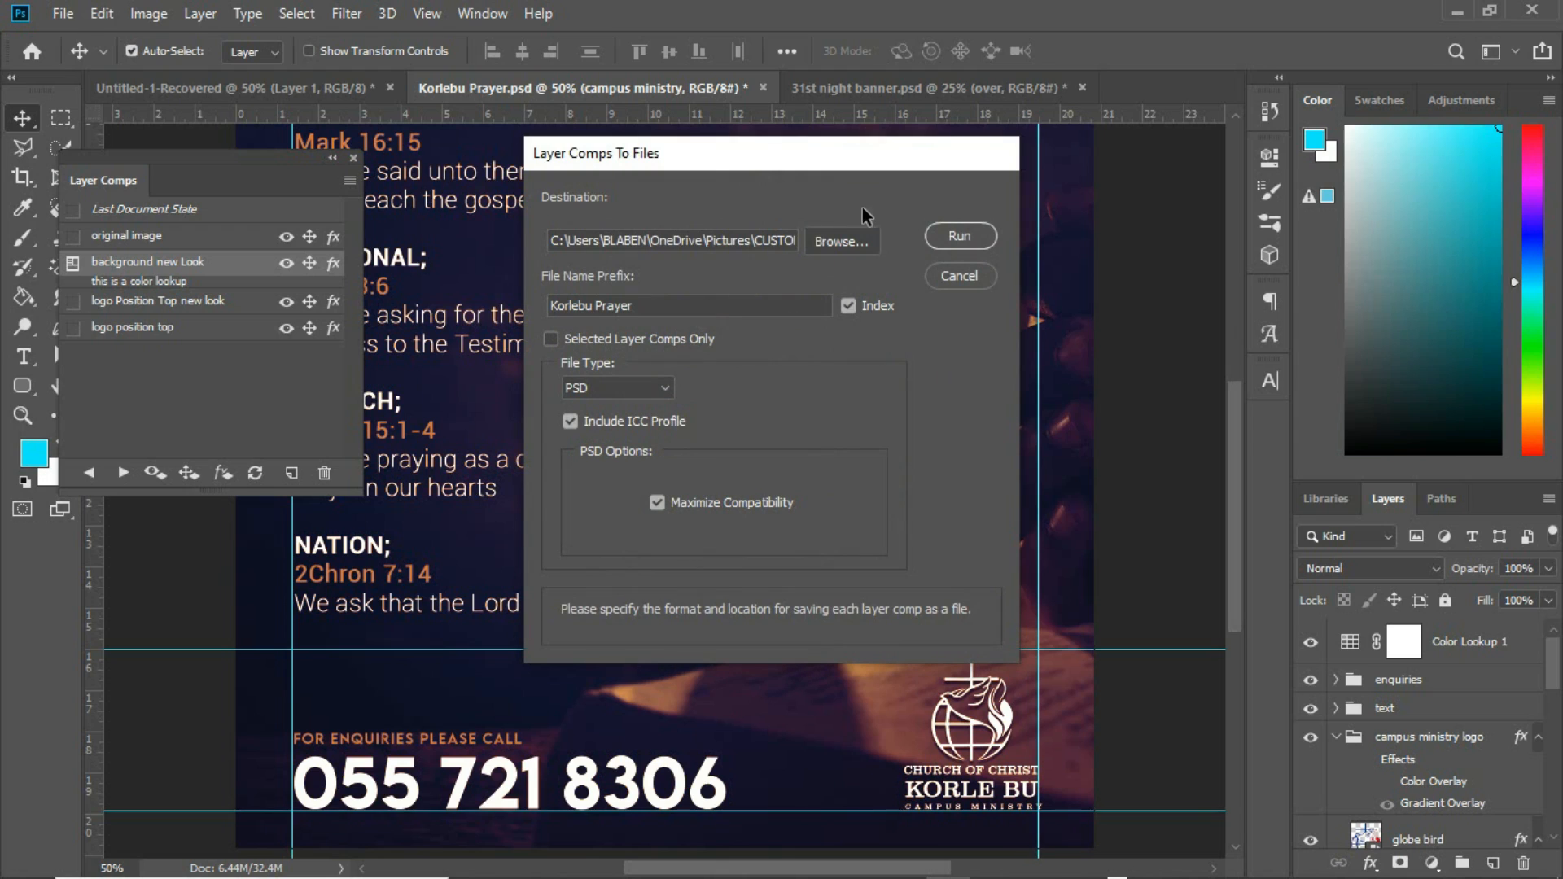
left_click(828, 244)
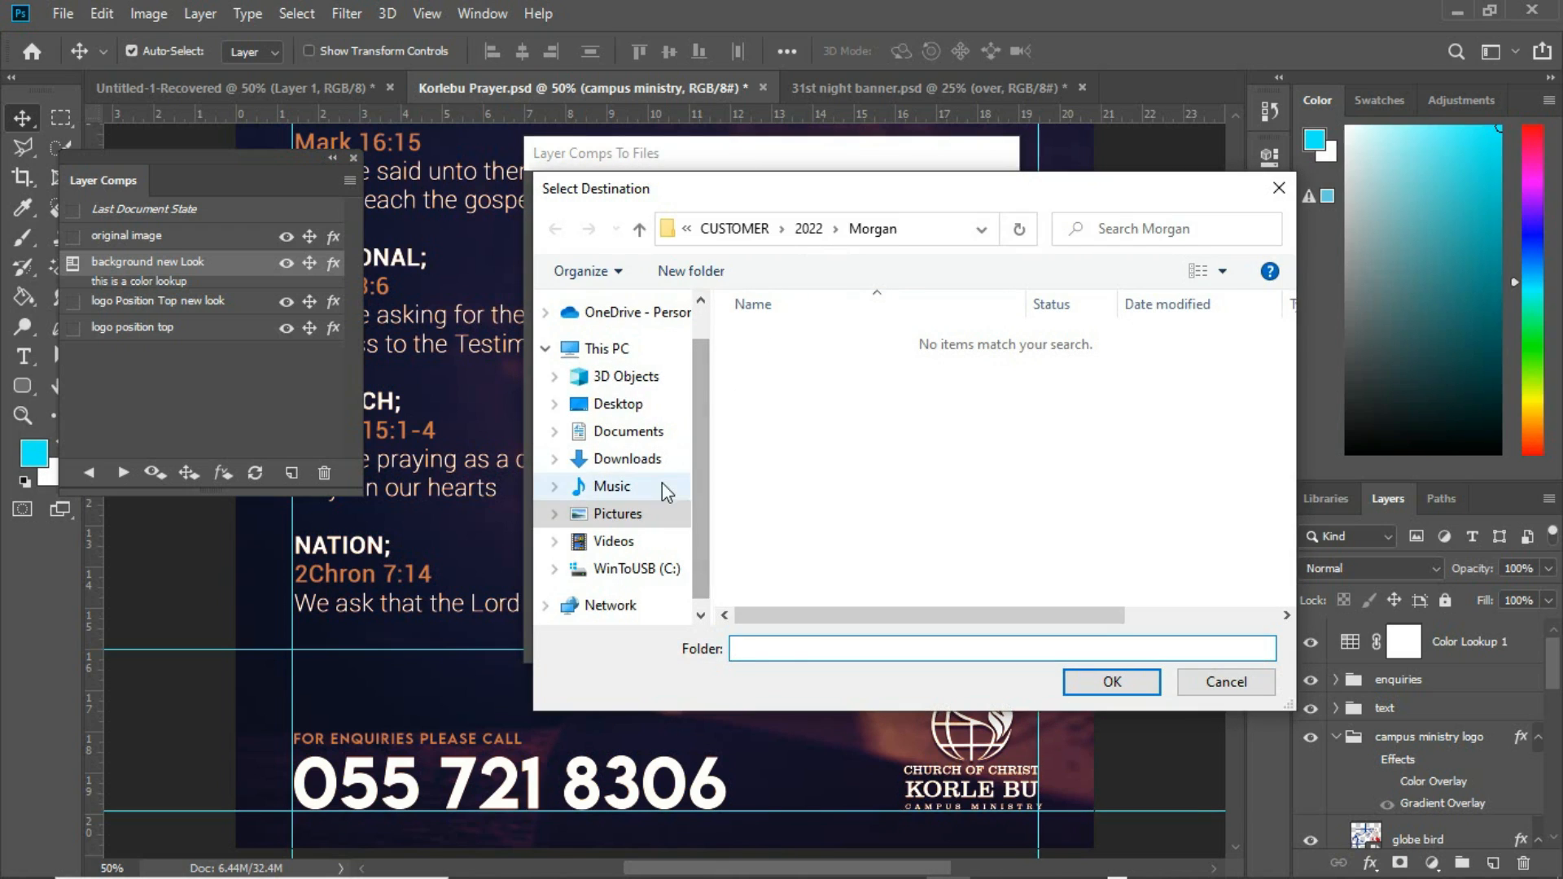
left_click(616, 514)
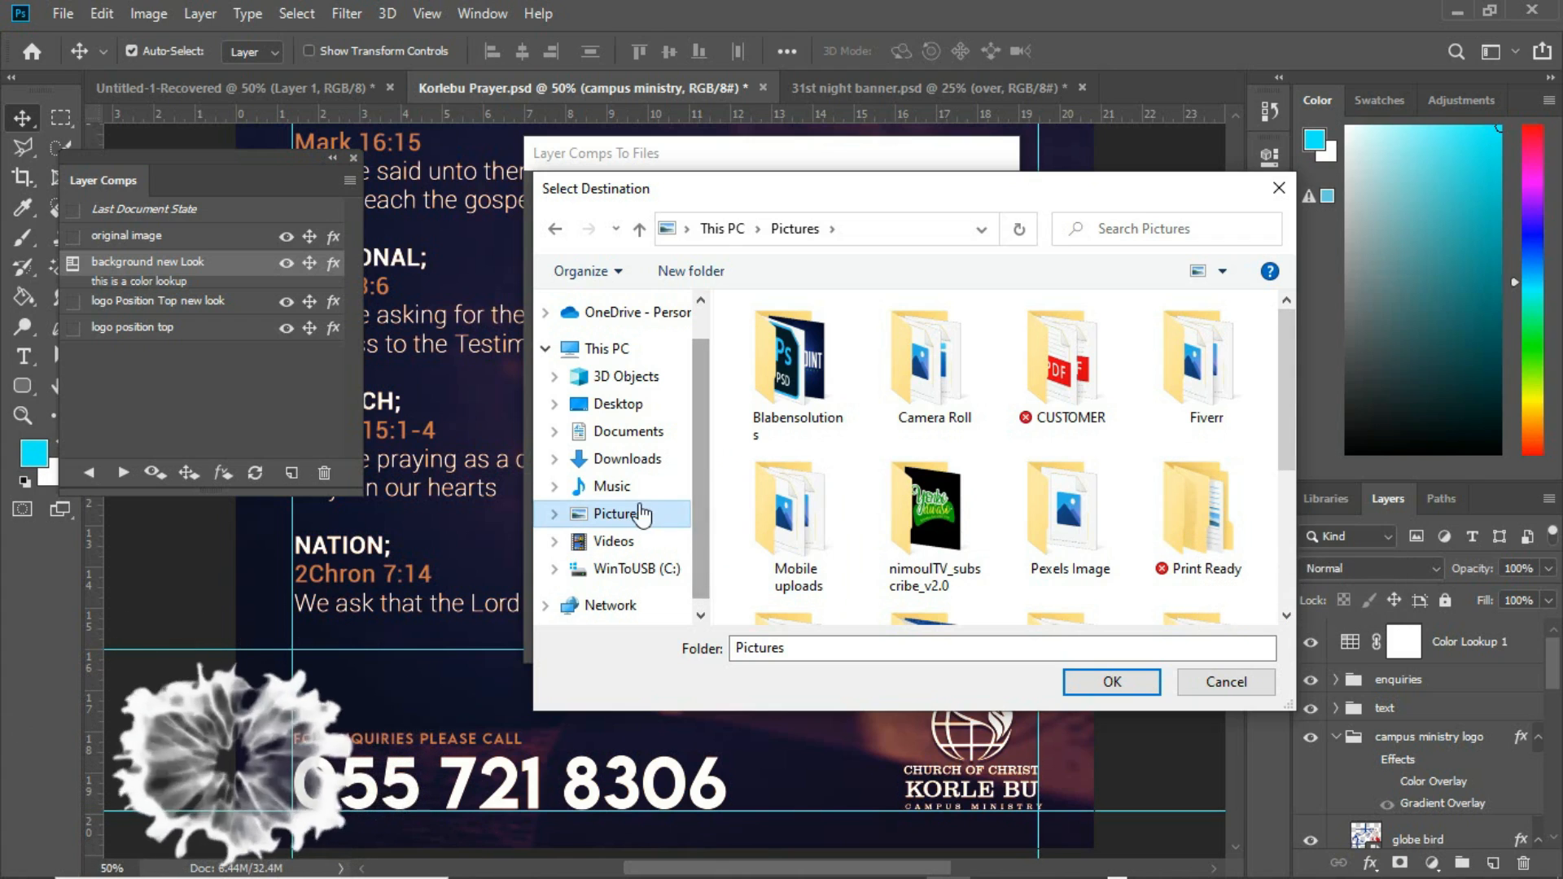
left_click_drag(1294, 408, 1283, 518)
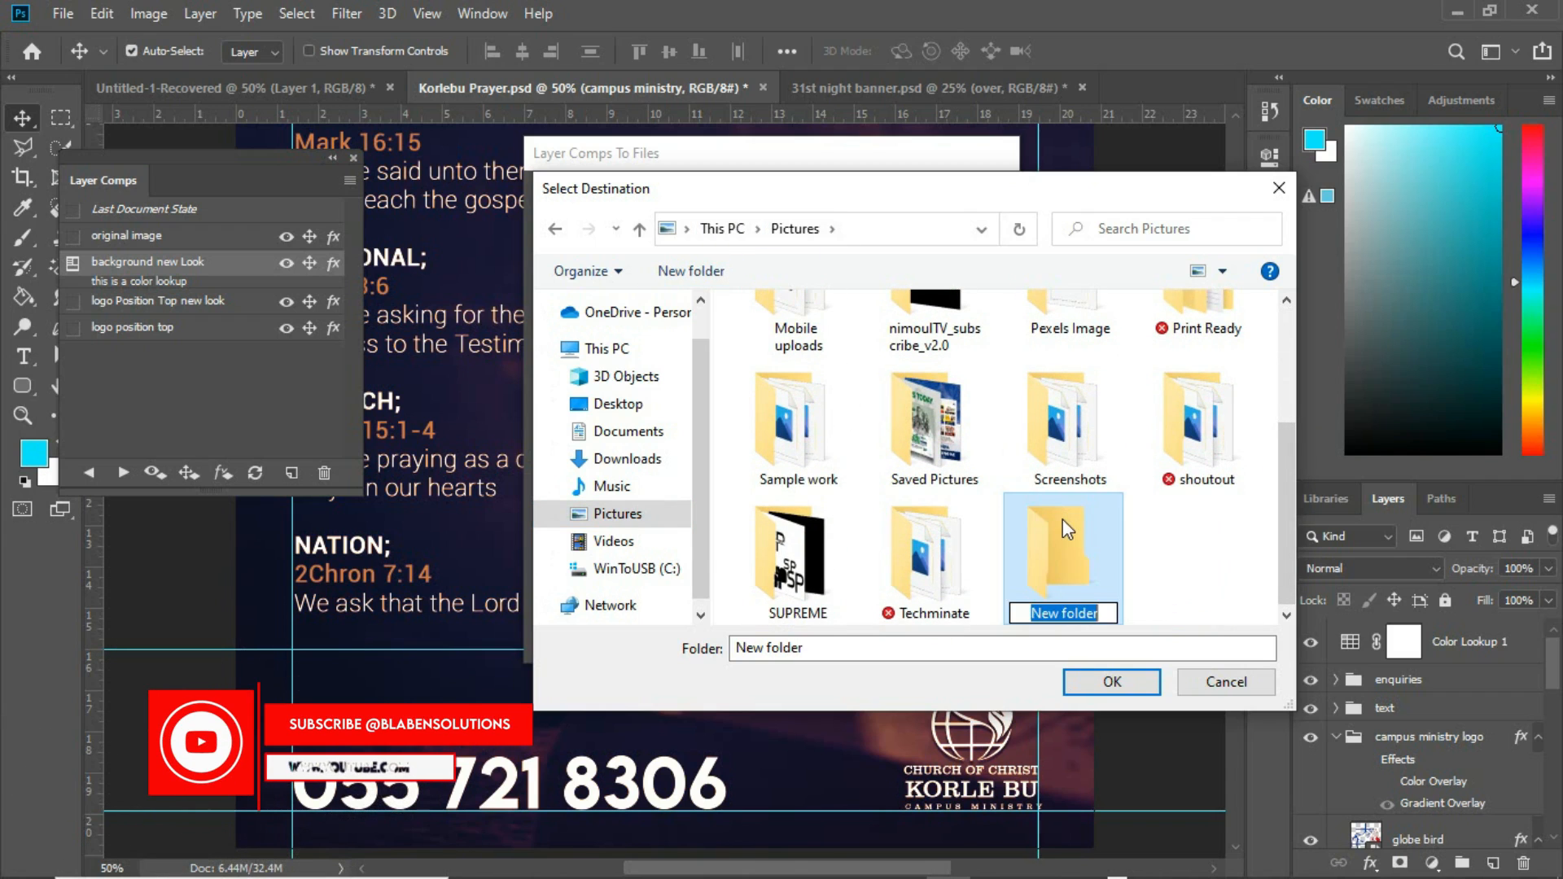
double_click(1052, 556)
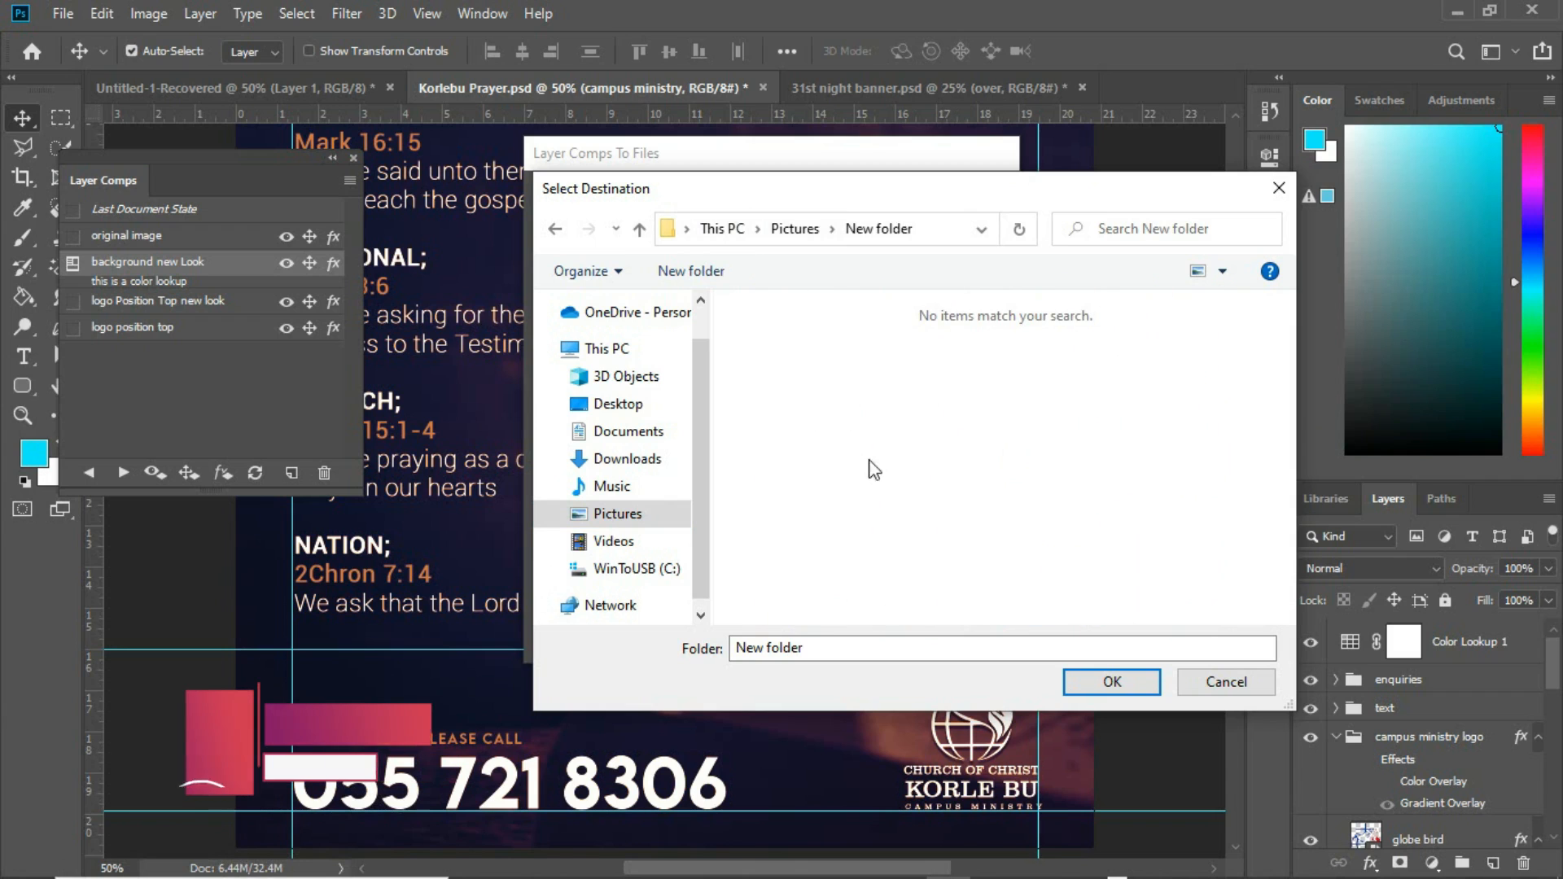
left_click(1109, 684)
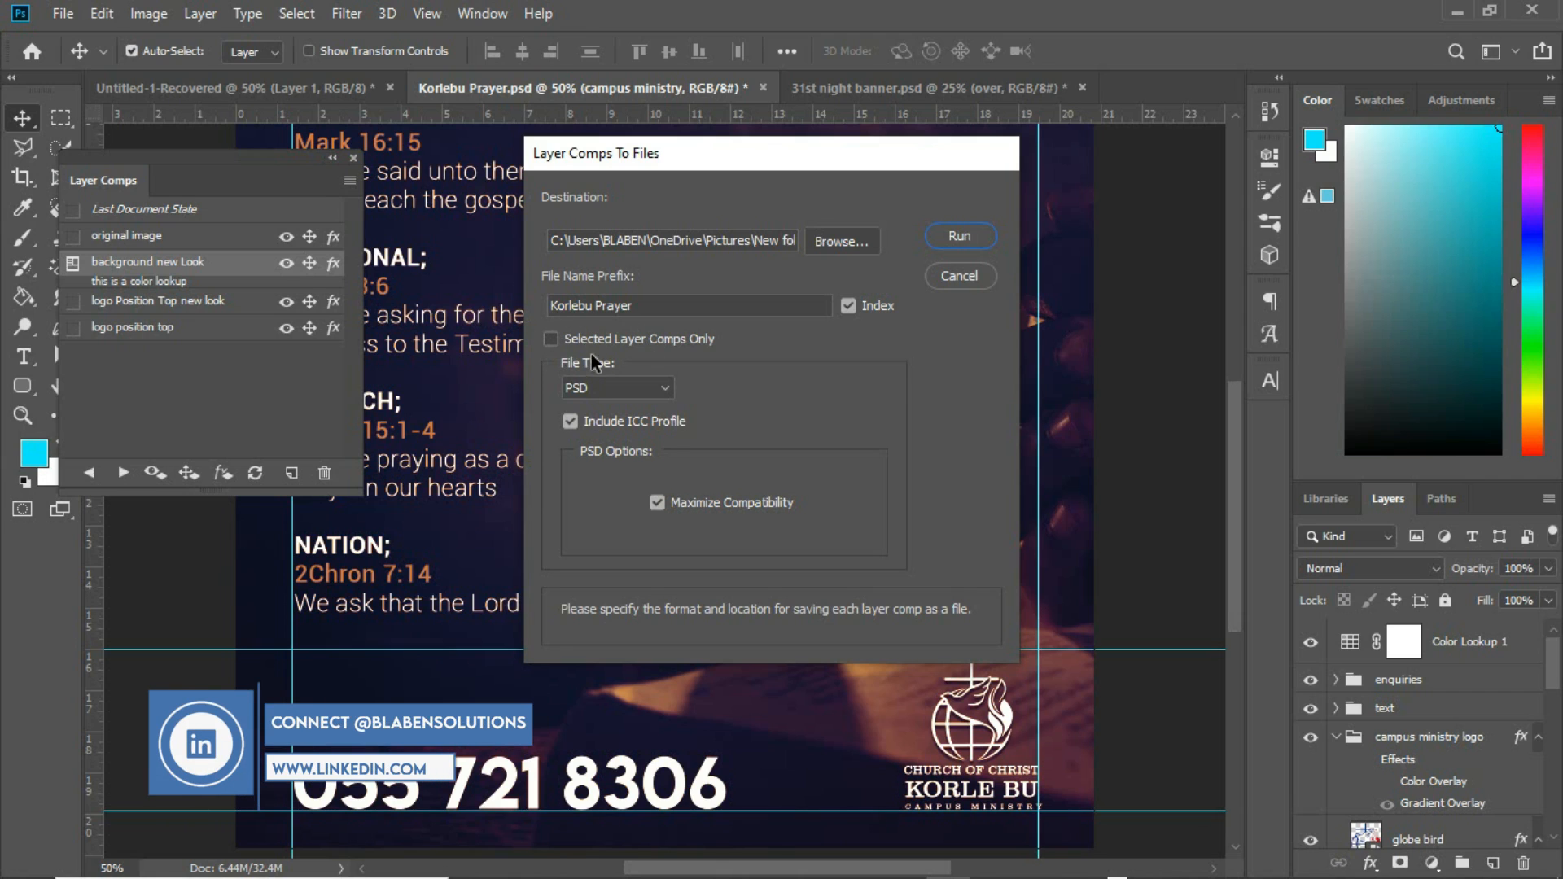
Step: Set the export file type to JPEG and export all layer comps, not only the selected ones
left_click(550, 338)
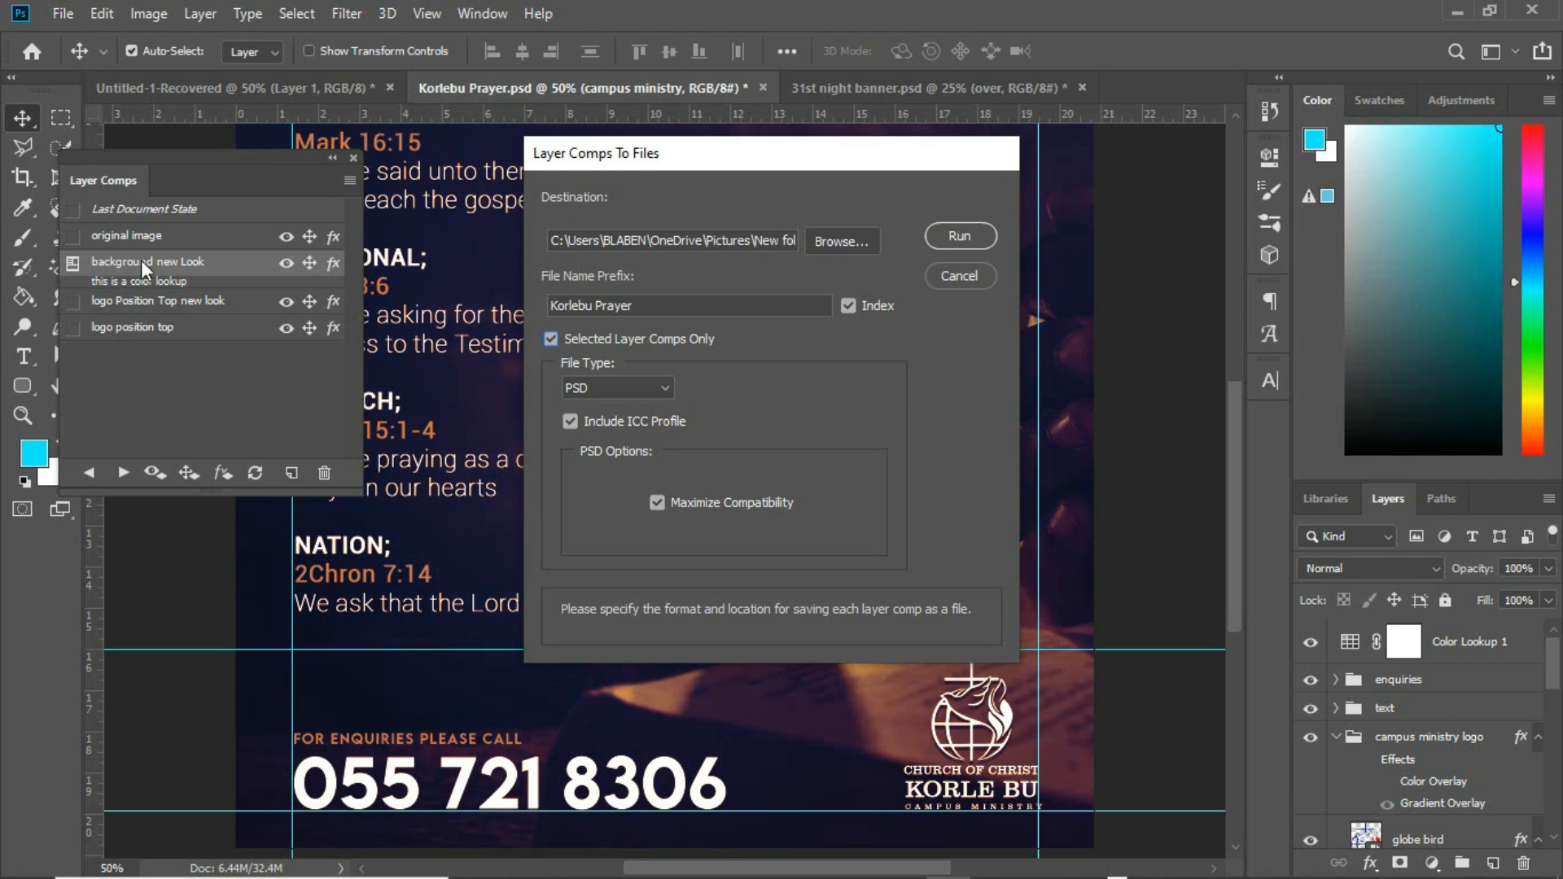
left_click(551, 340)
left_click(660, 389)
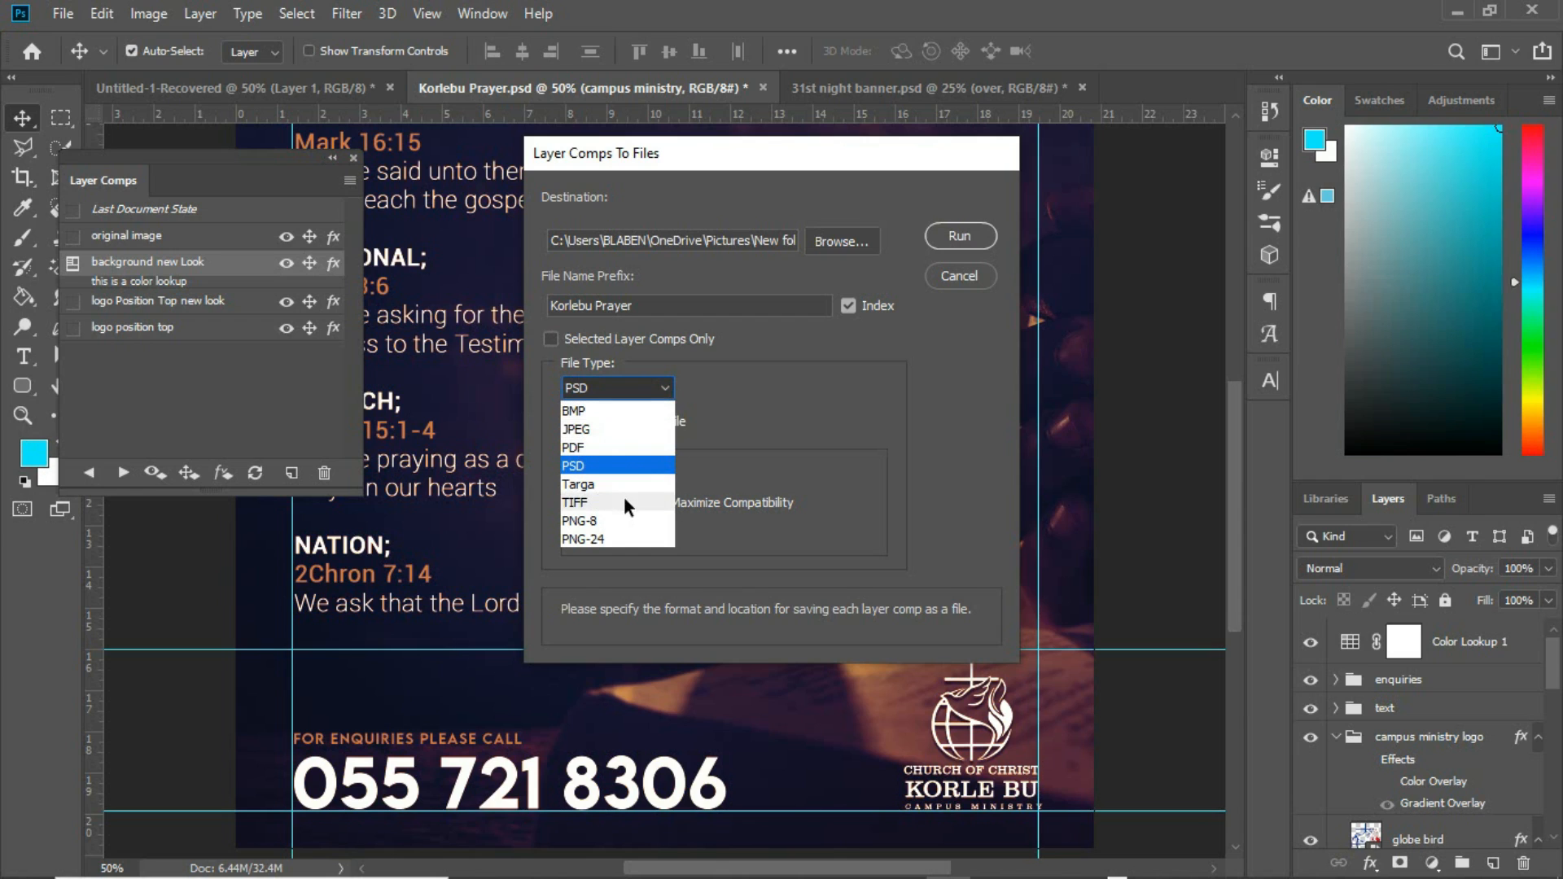
left_click(584, 431)
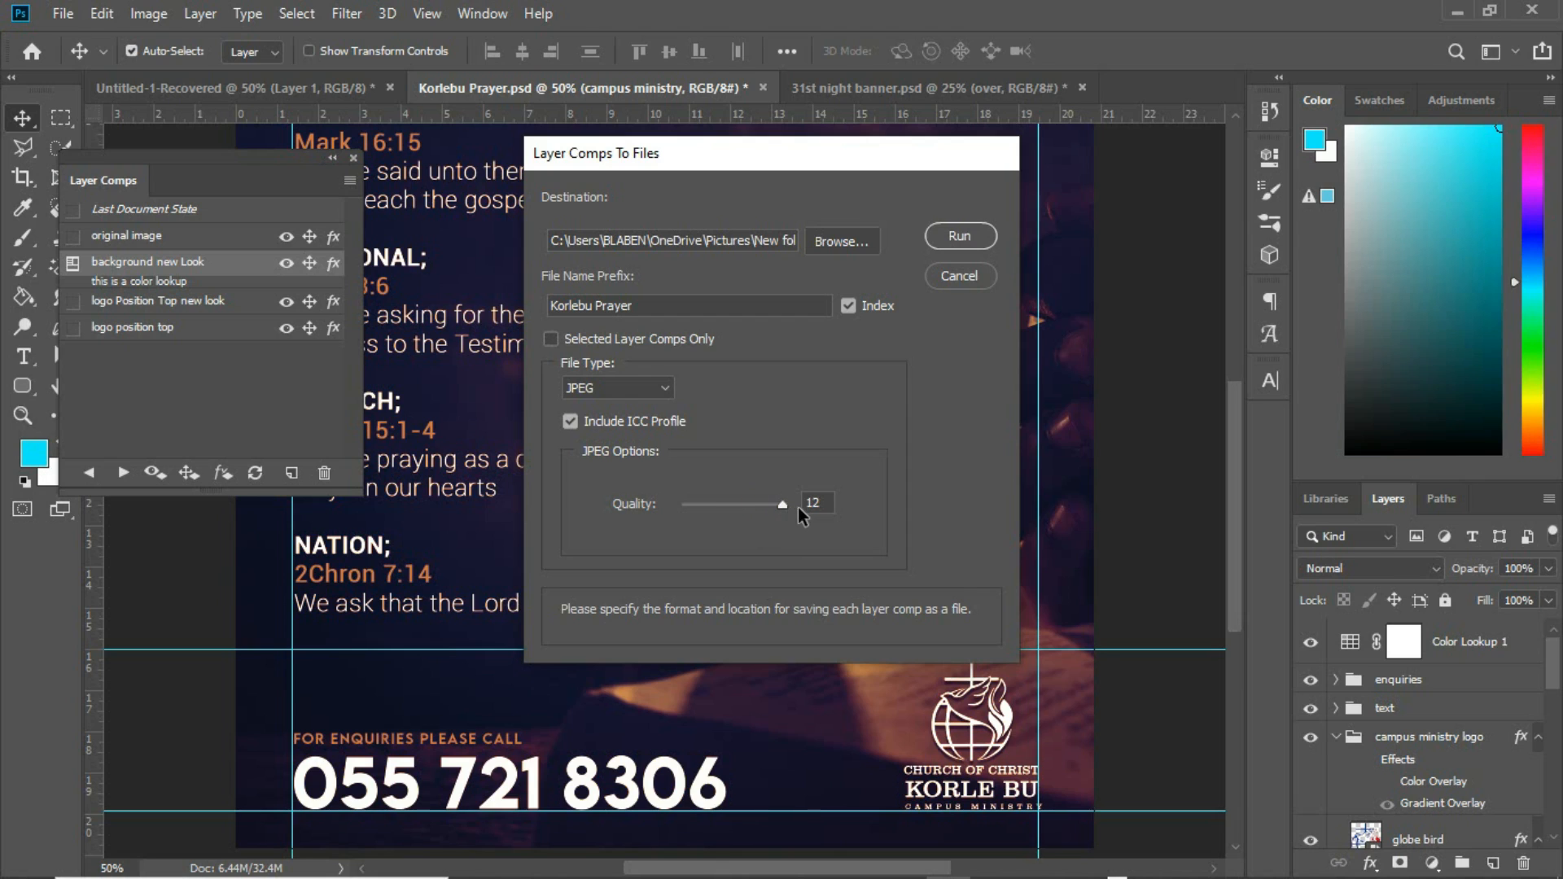
left_click(956, 245)
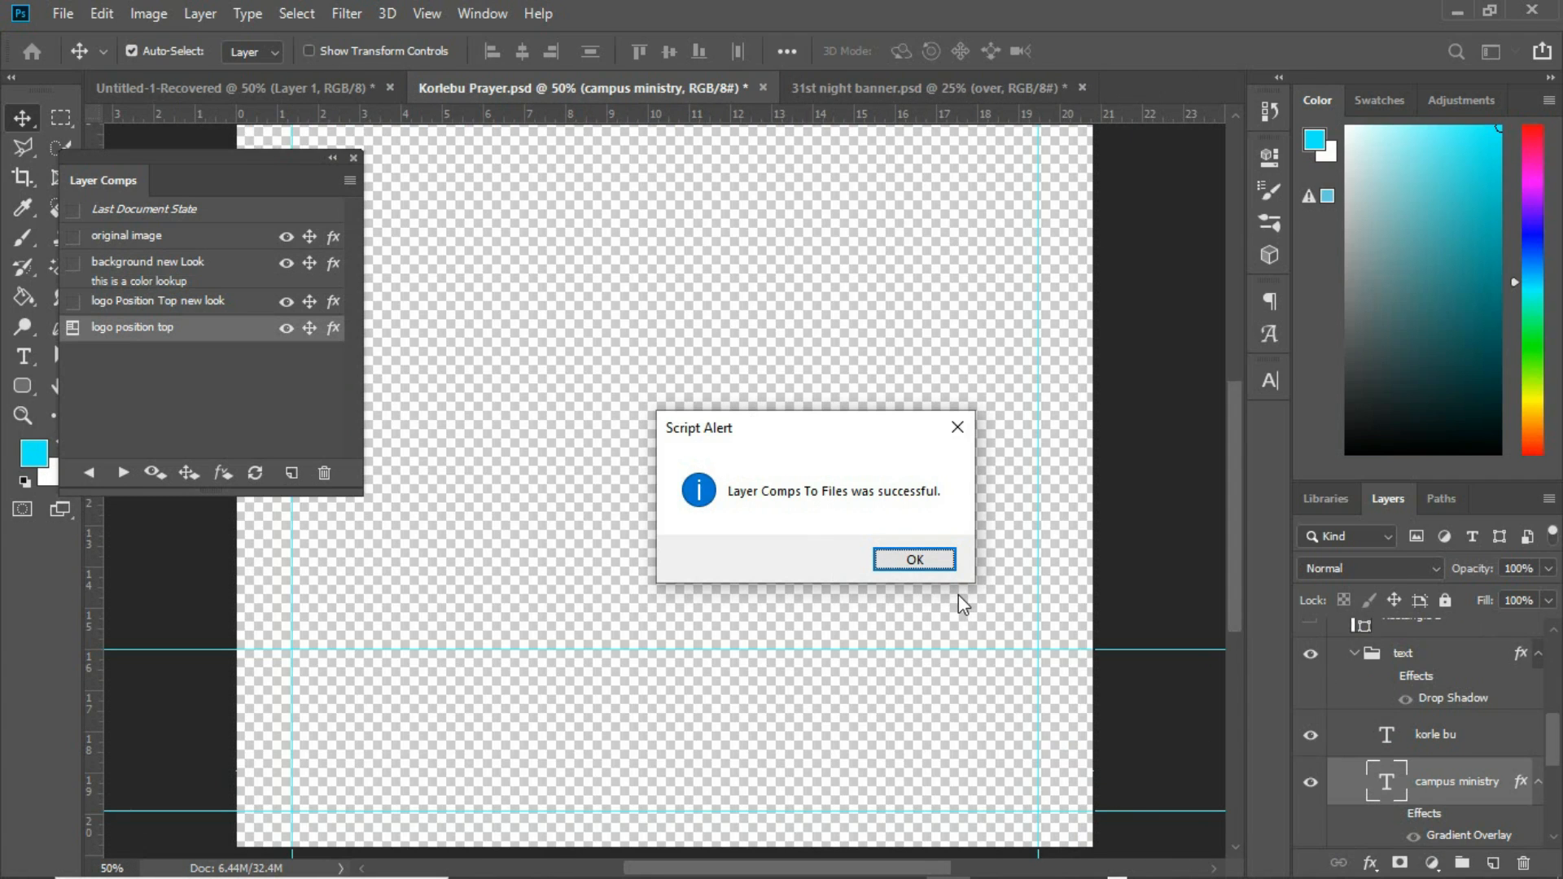
left_click(932, 559)
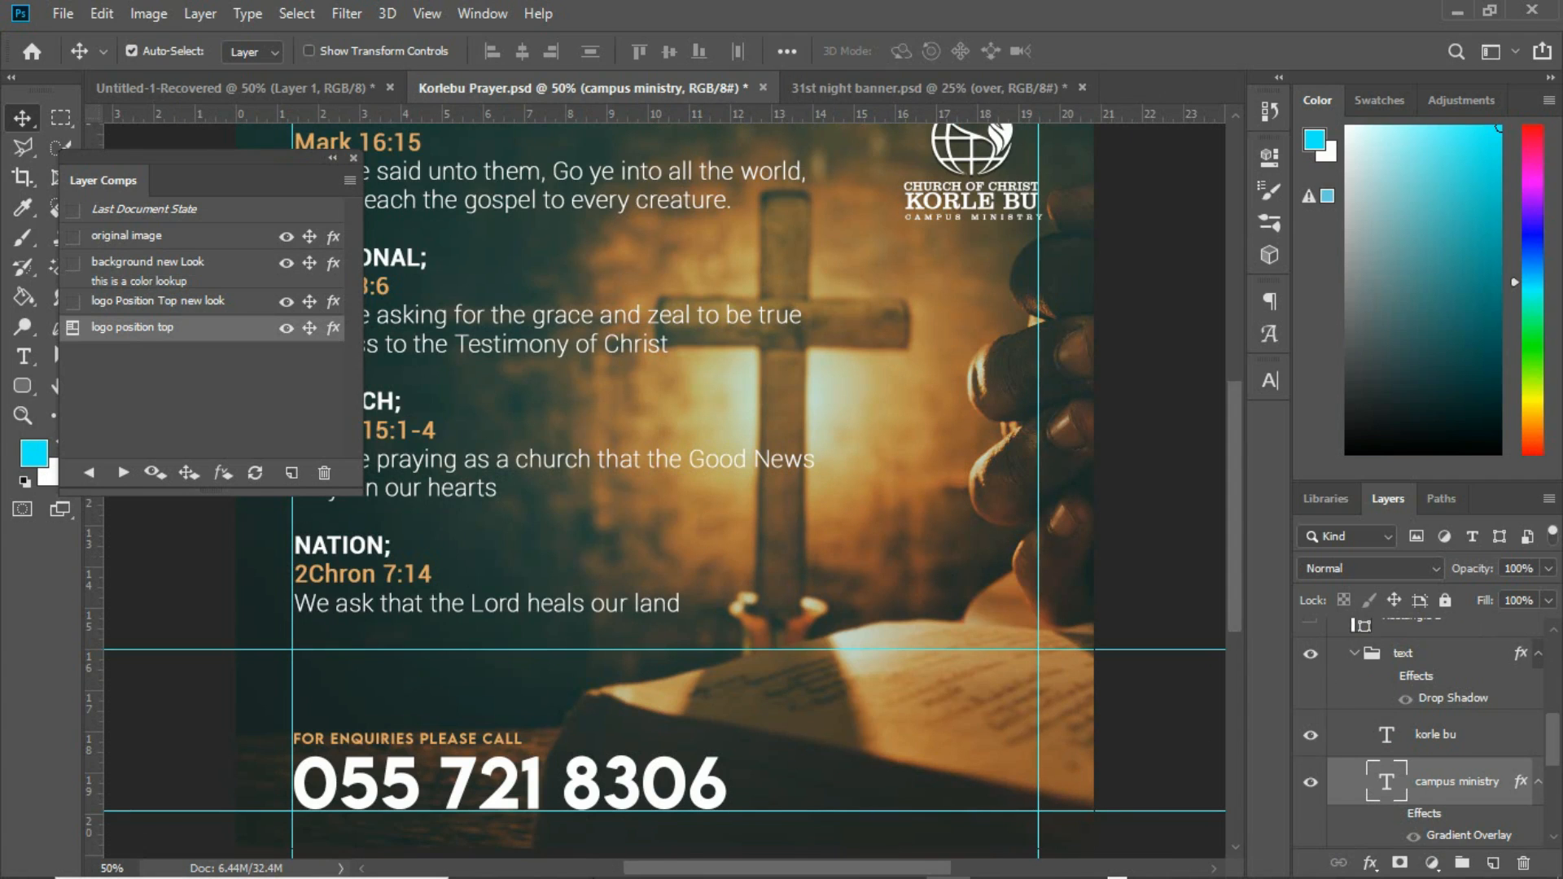
Step: Switch to File Explorer and view the exported flyer JPEGs in the Pictures New folder one after another
mouse_move(583, 868)
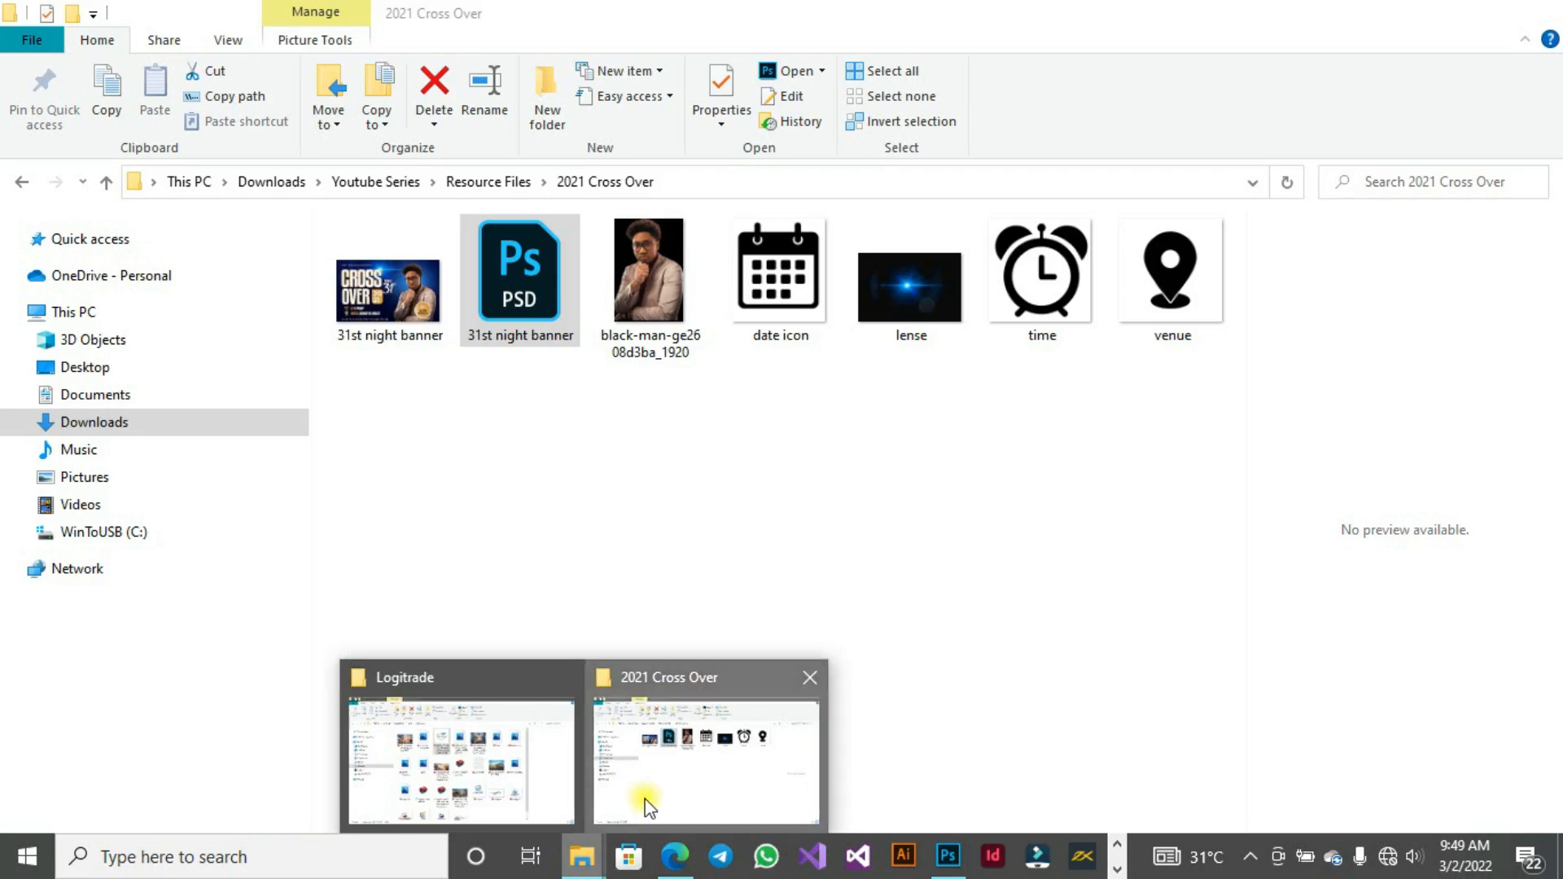
left_click(644, 798)
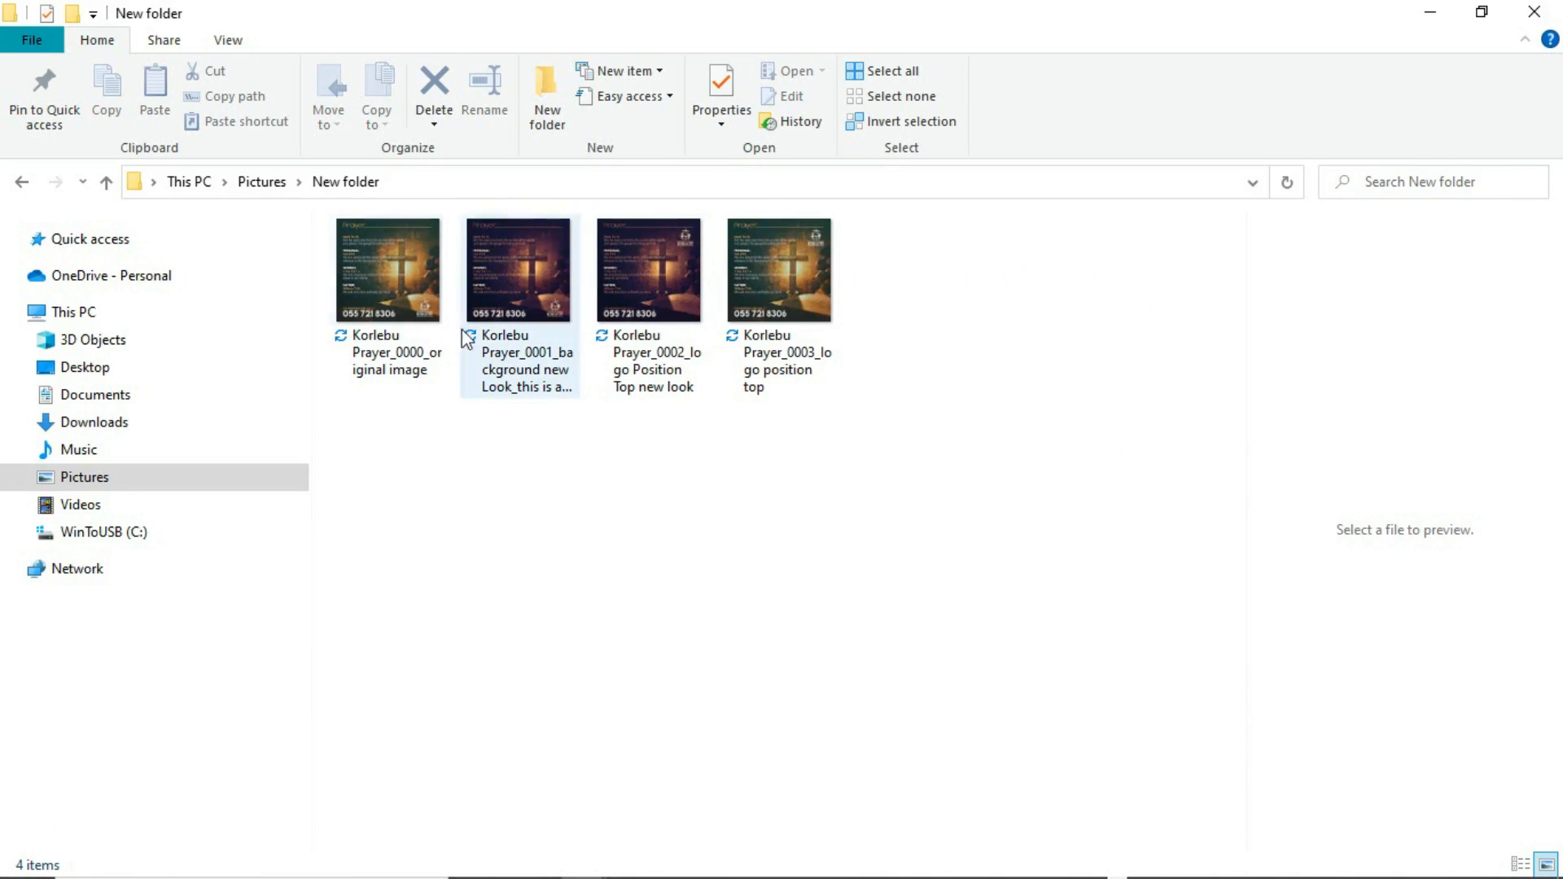
left_click(369, 261)
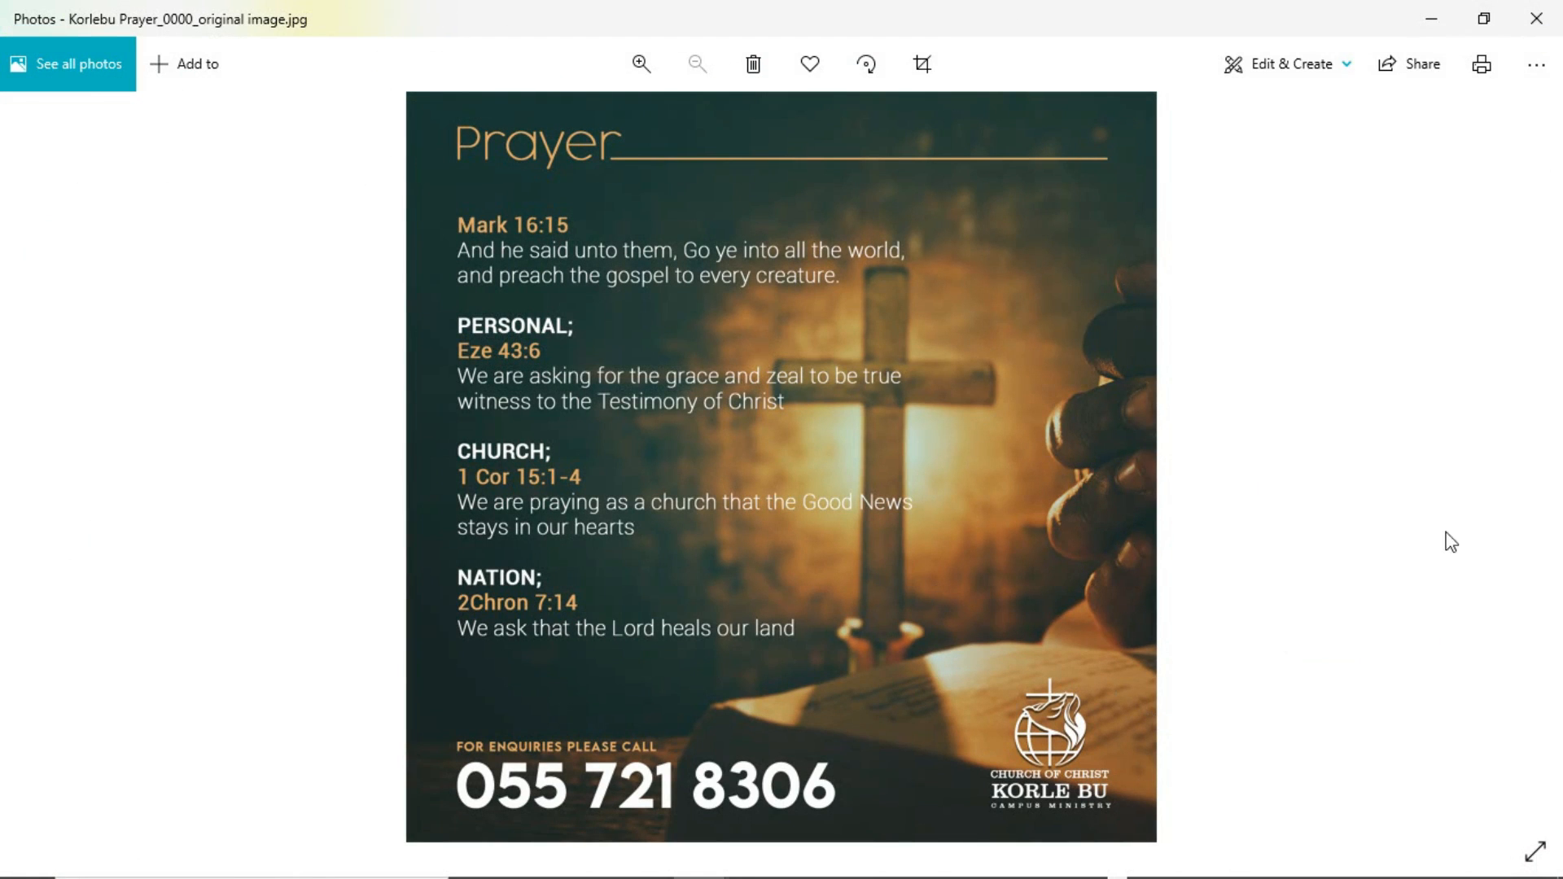
key("Right")
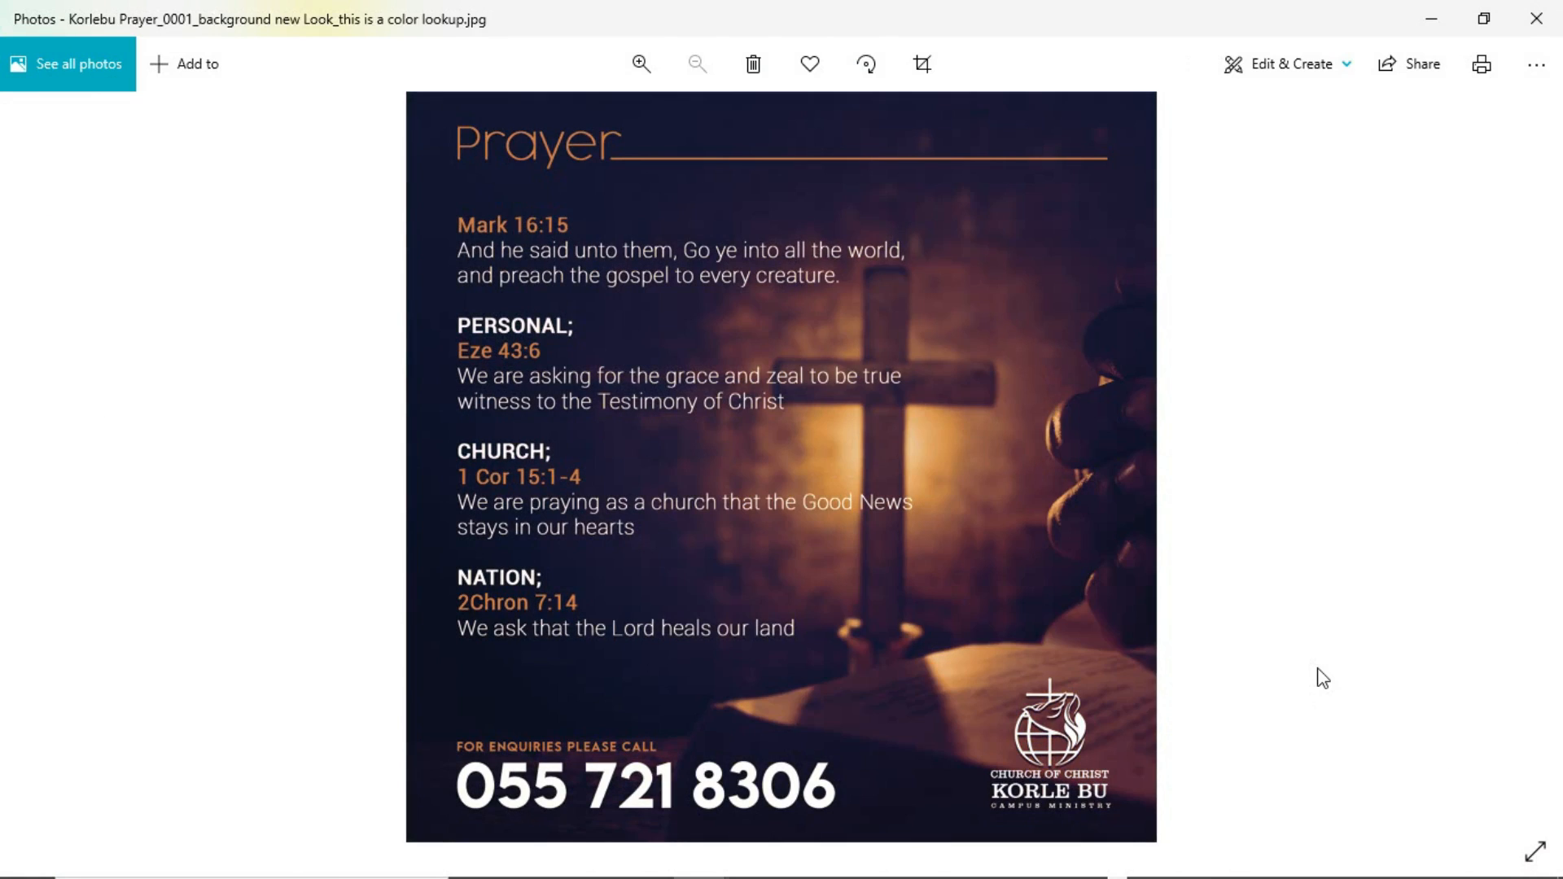
key("Right")
key("Right")
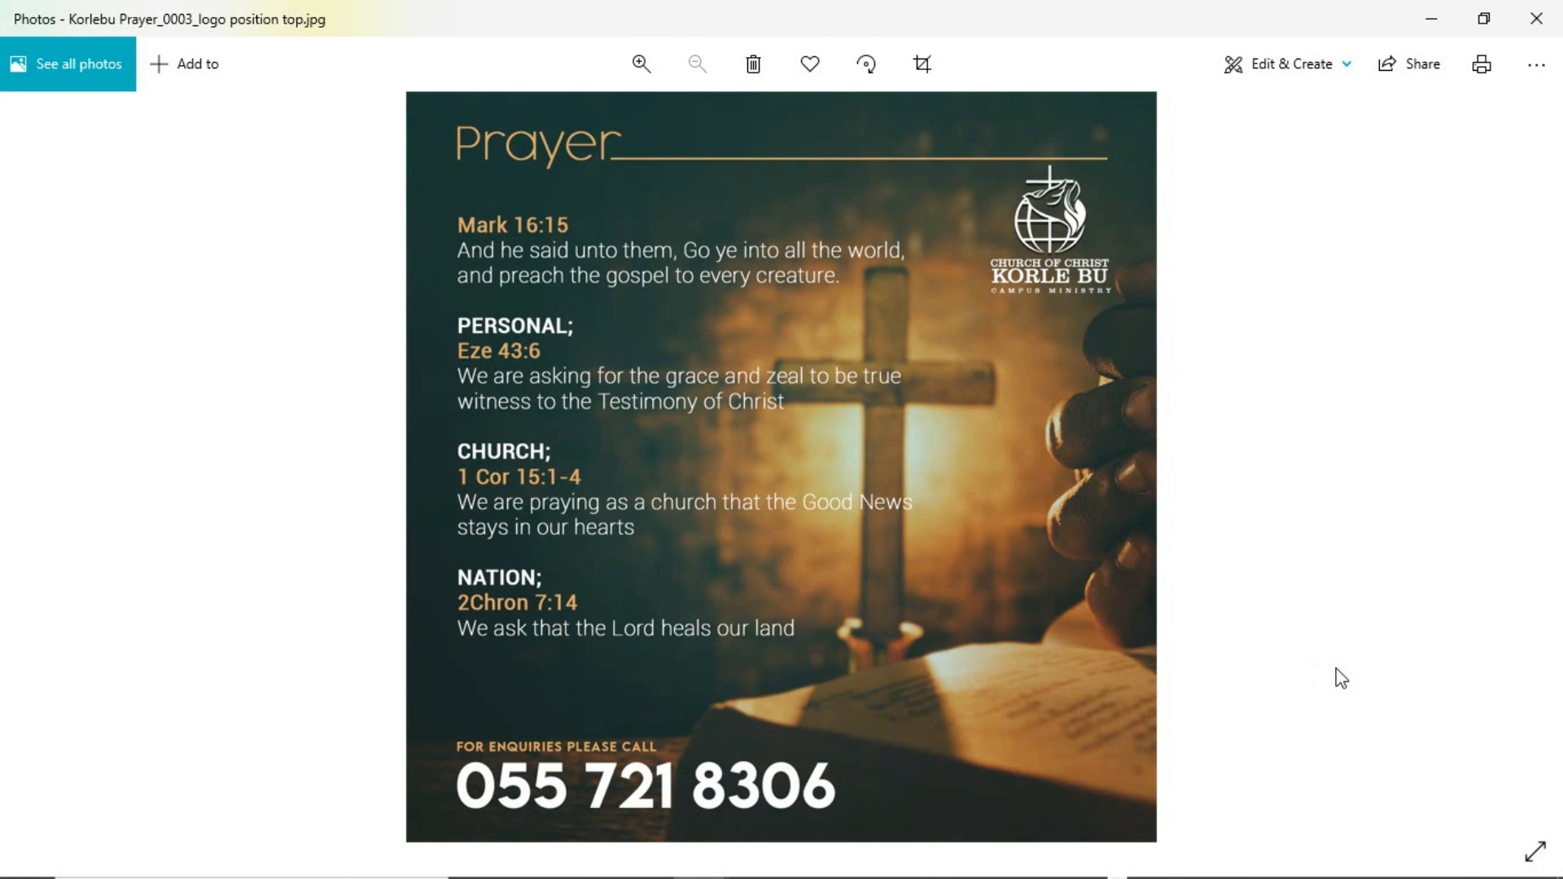
left_click(1432, 18)
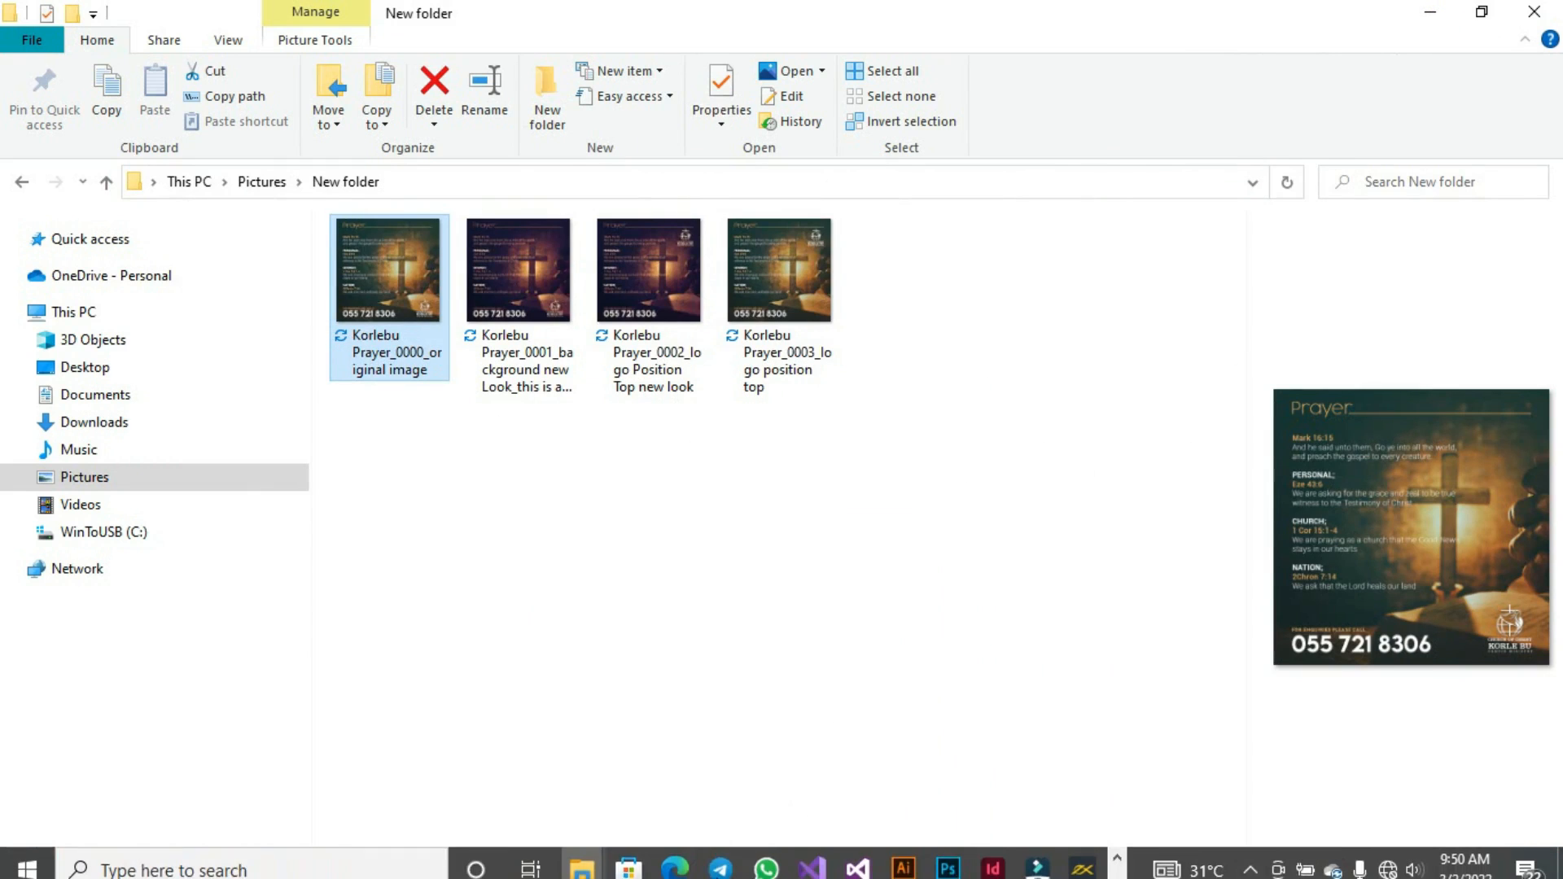
Step: Switch to Photoshop and start a Layer Comps to PDF export of the Korlebu Prayer flyer
mouse_move(954, 865)
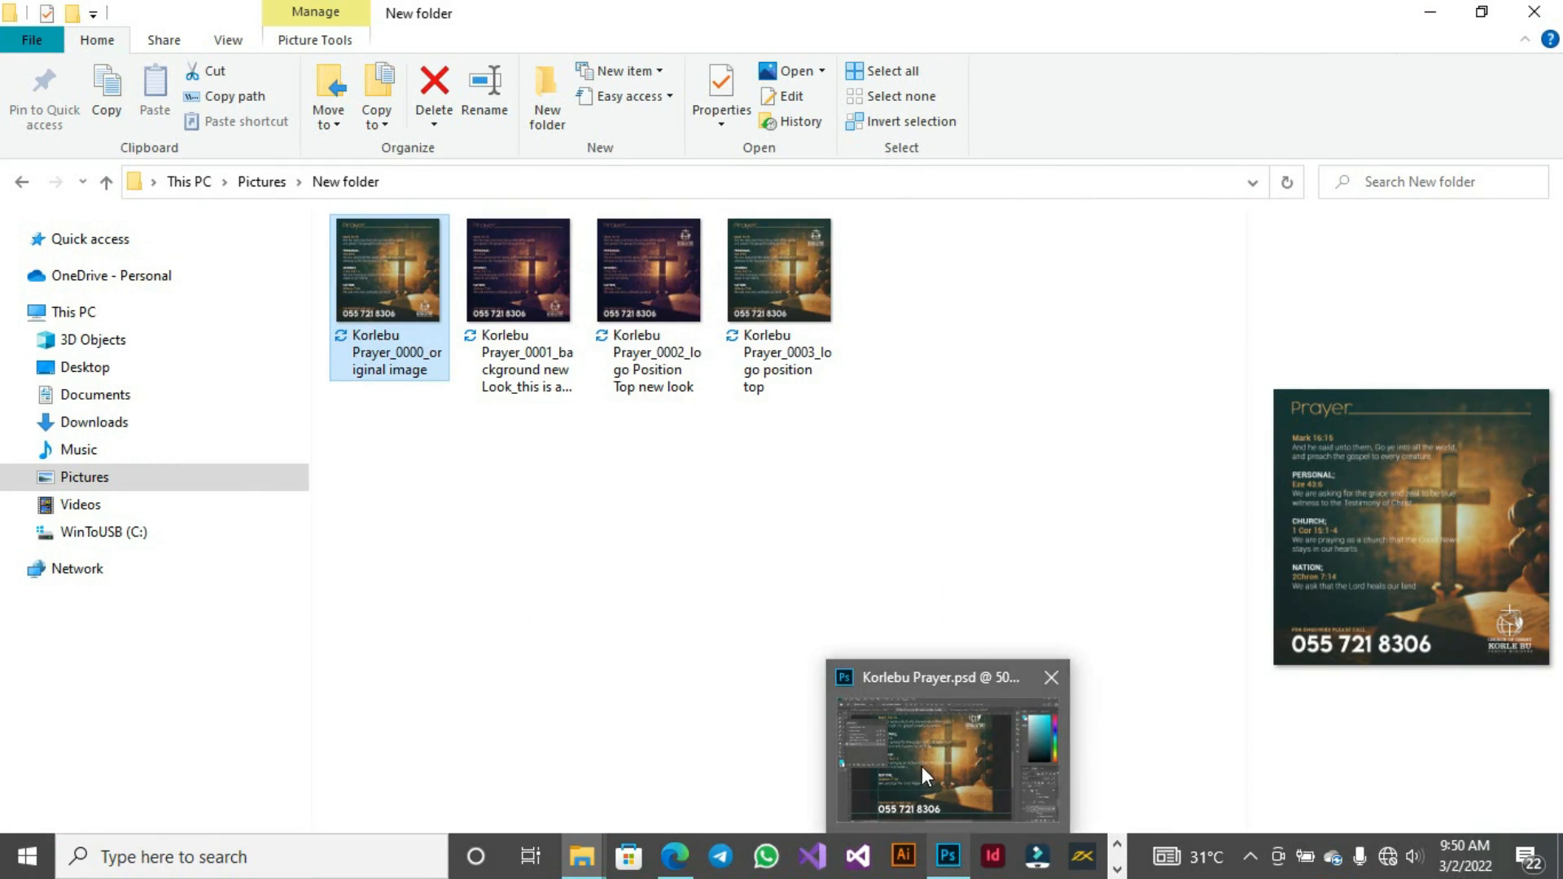
left_click(920, 765)
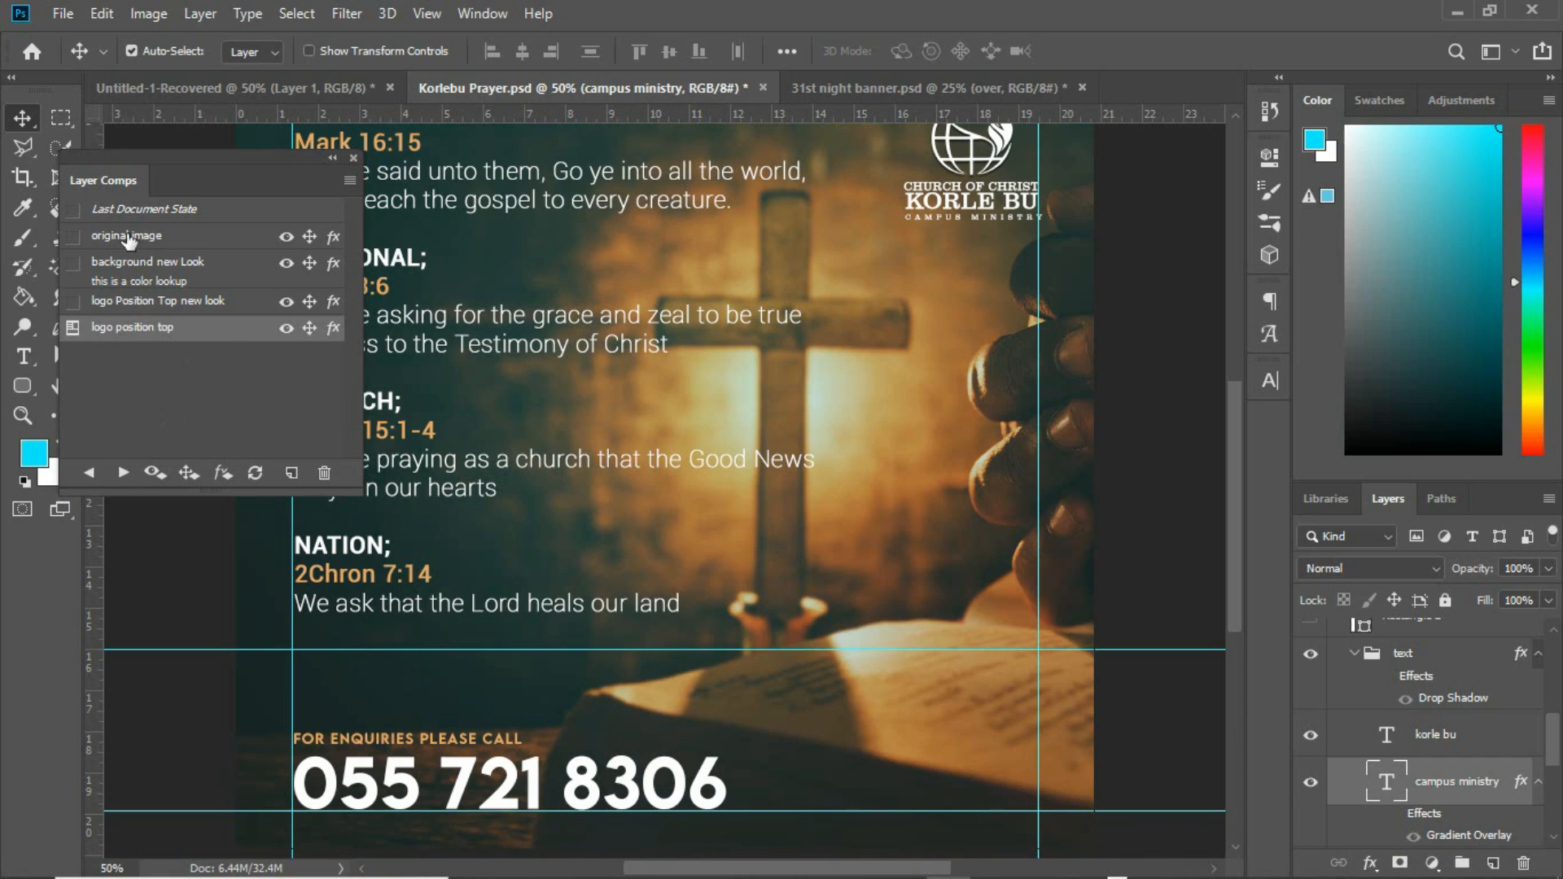
left_click(64, 16)
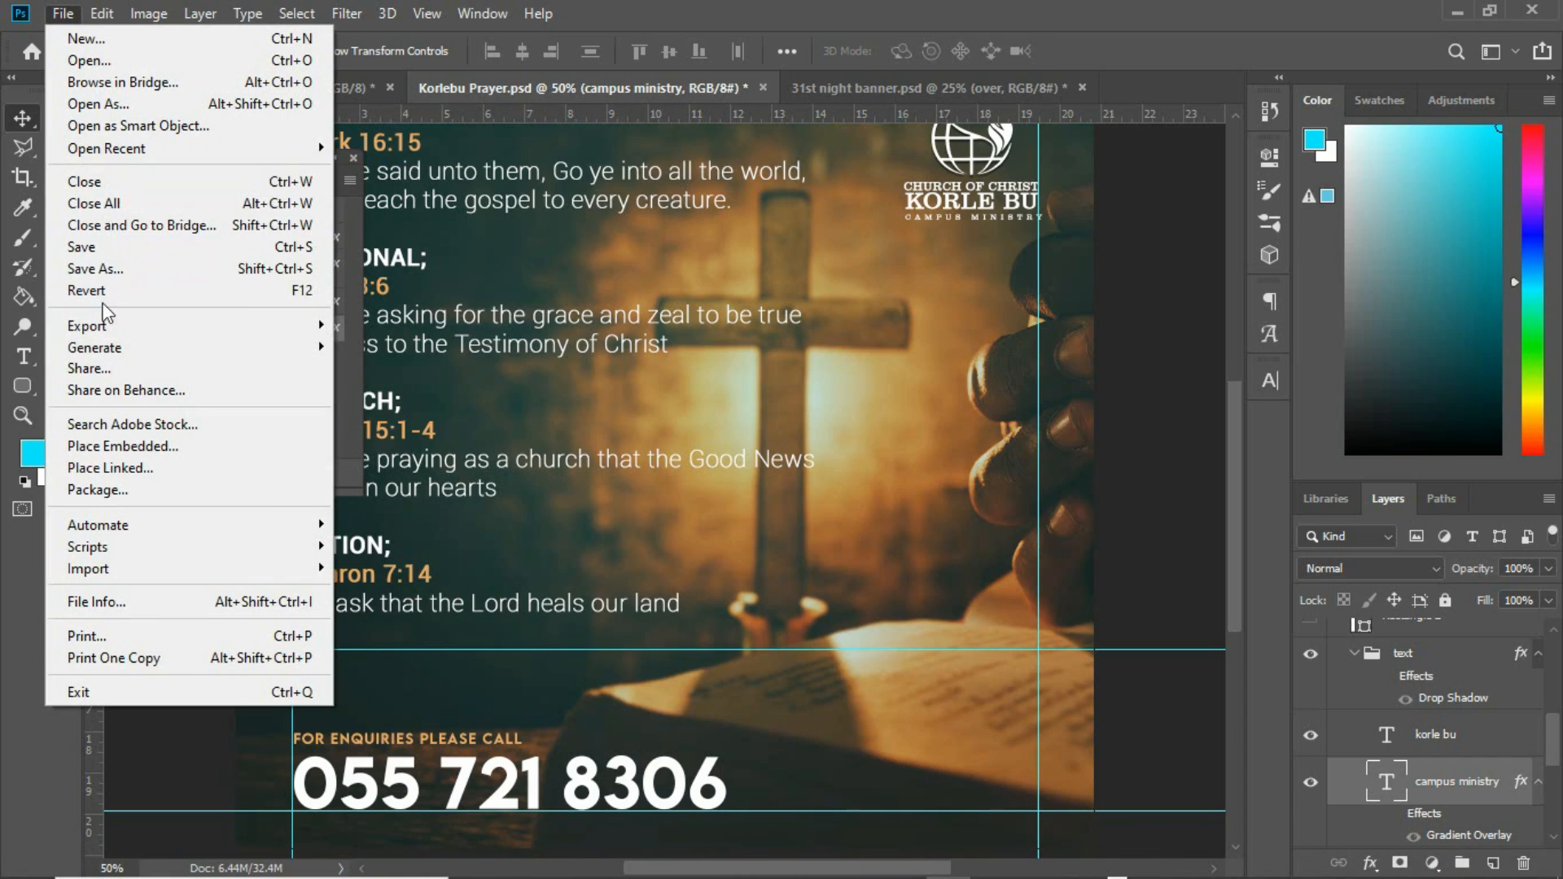
mouse_move(115, 332)
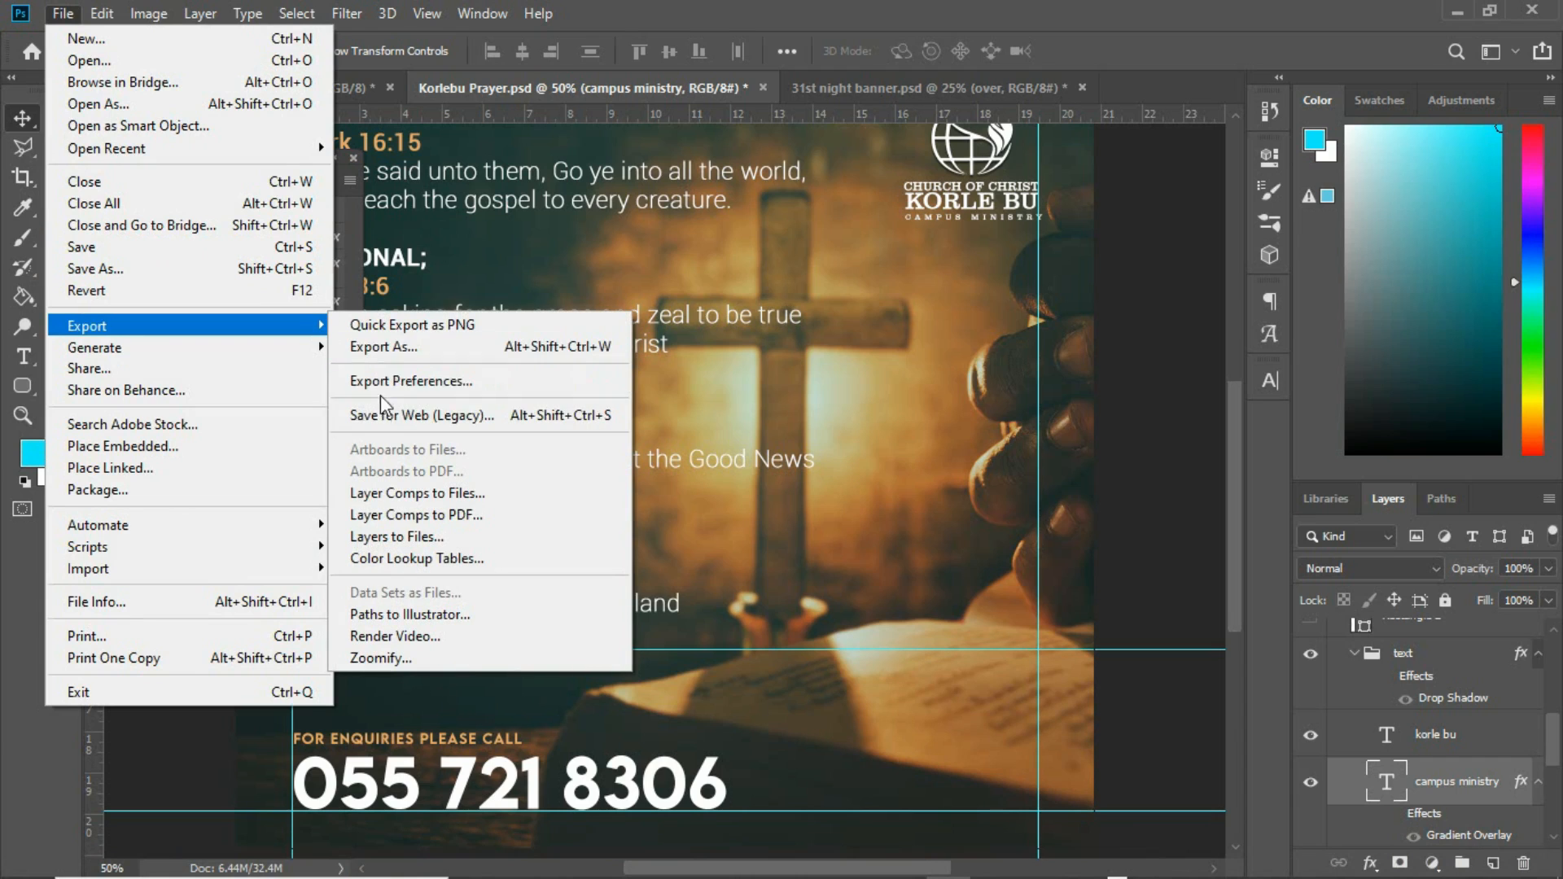
left_click(405, 515)
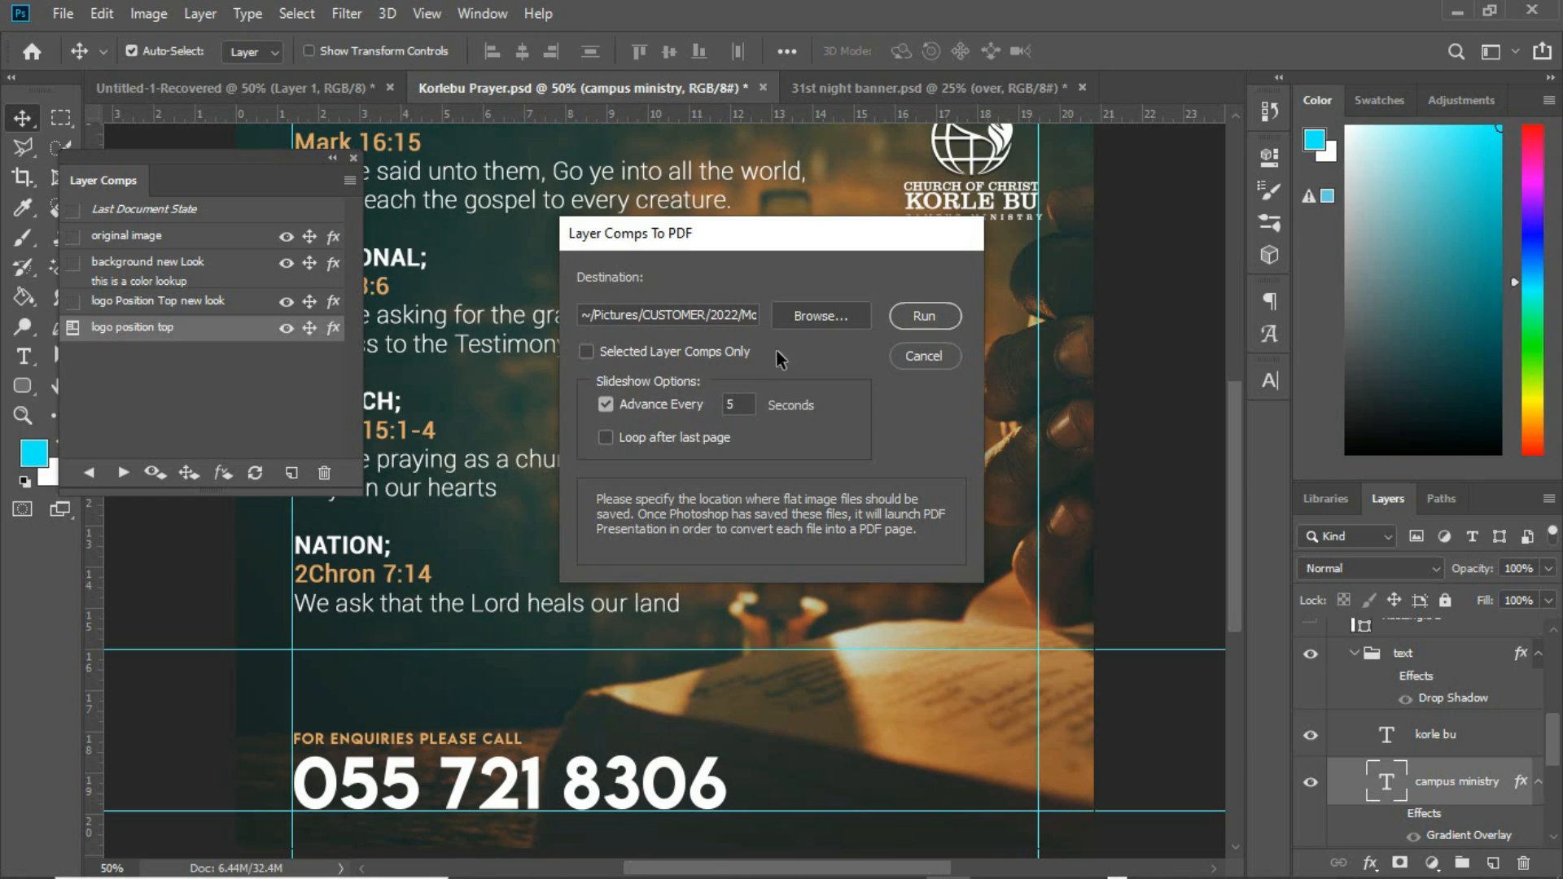
left_click(749, 311)
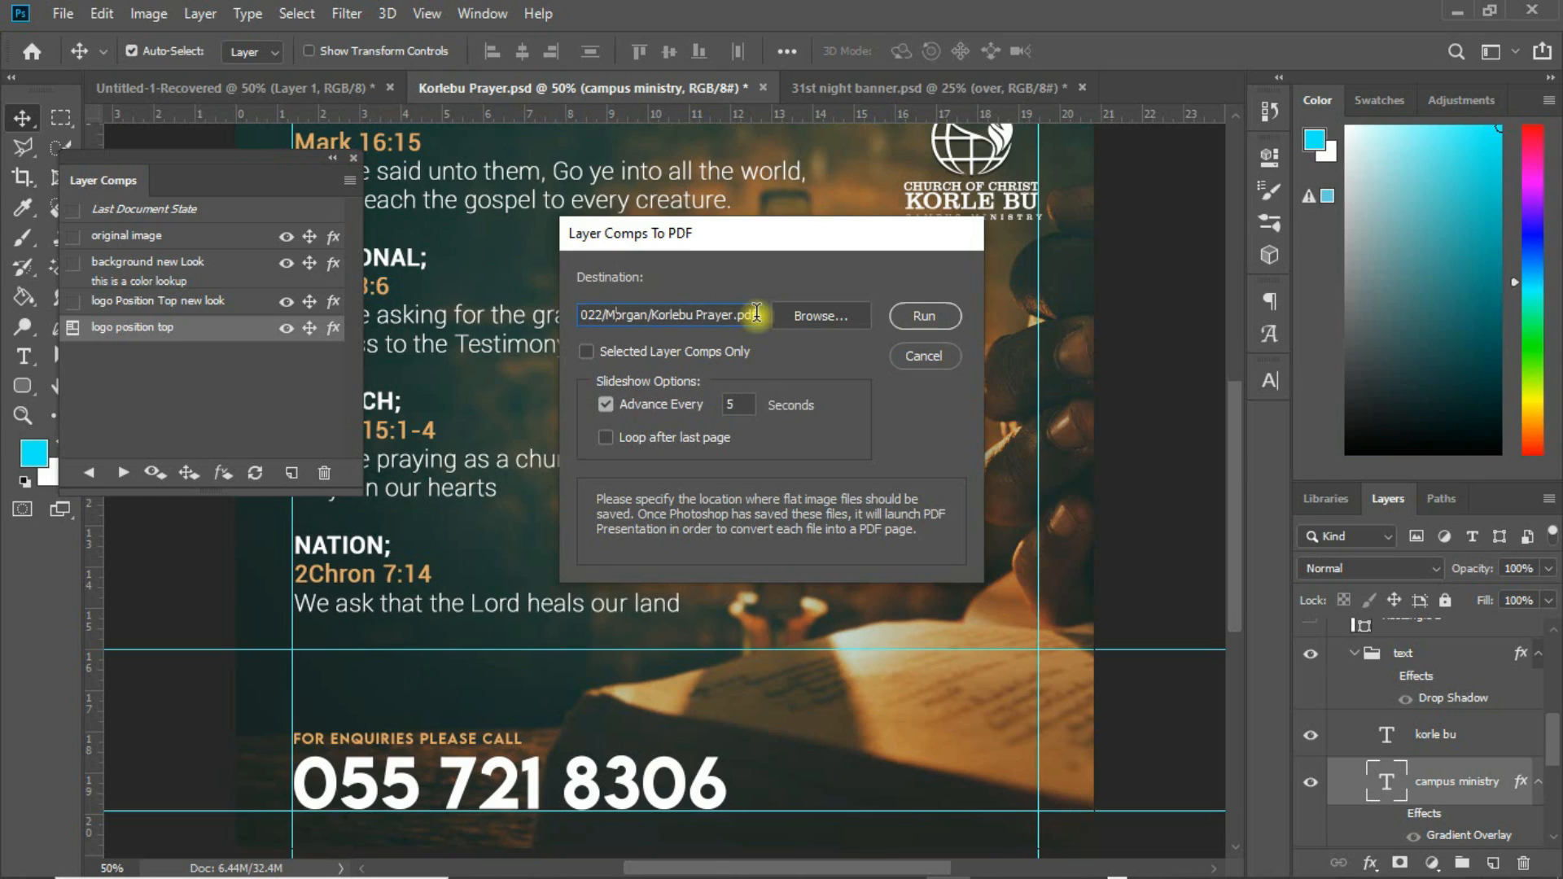
left_click(820, 321)
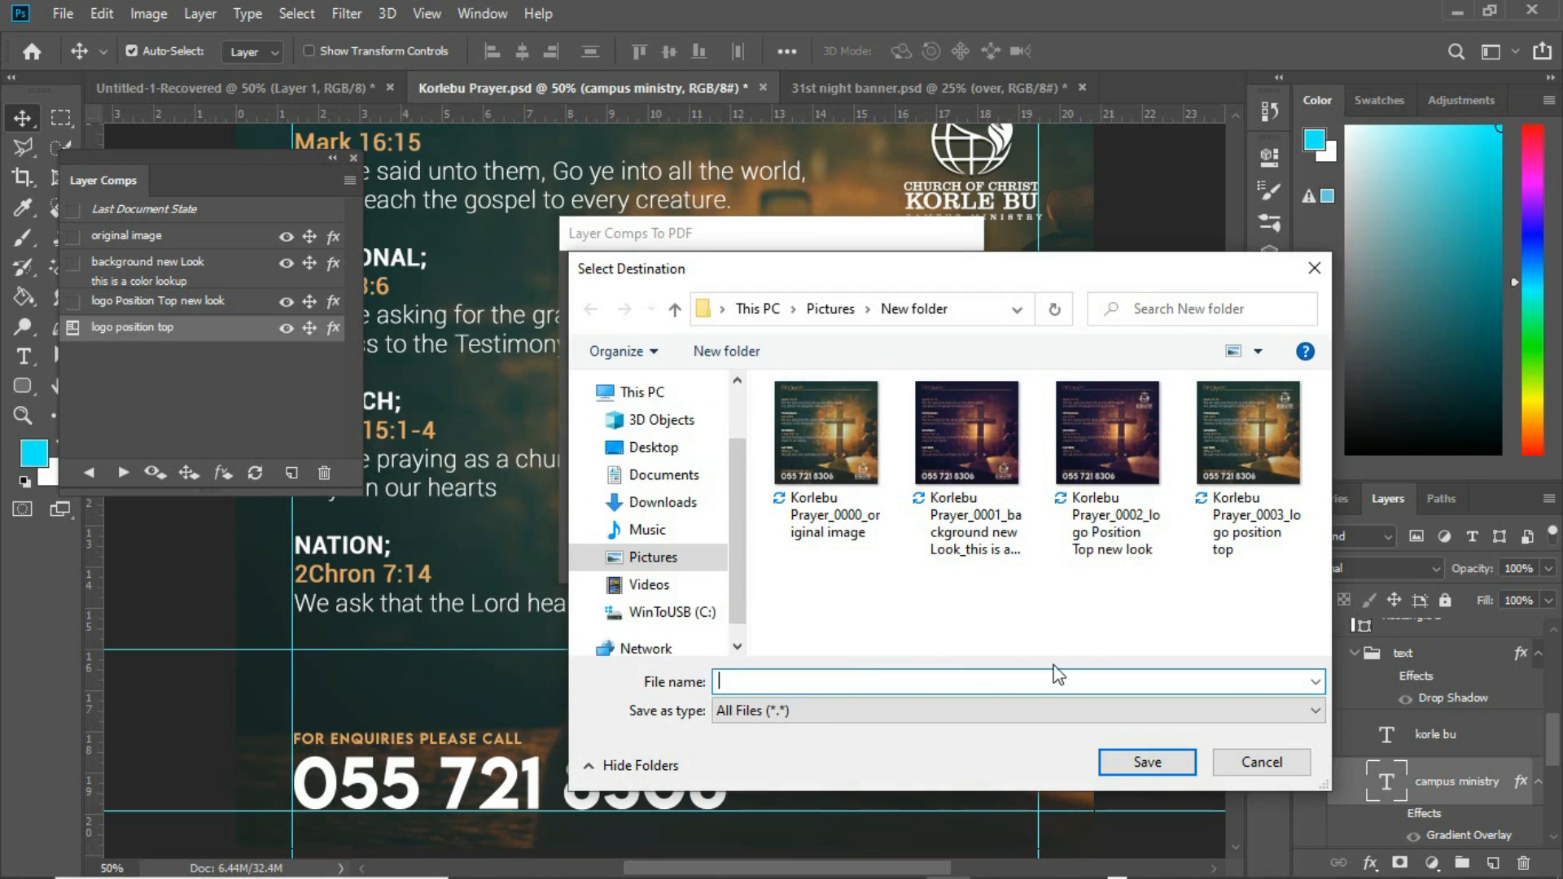
left_click(1147, 764)
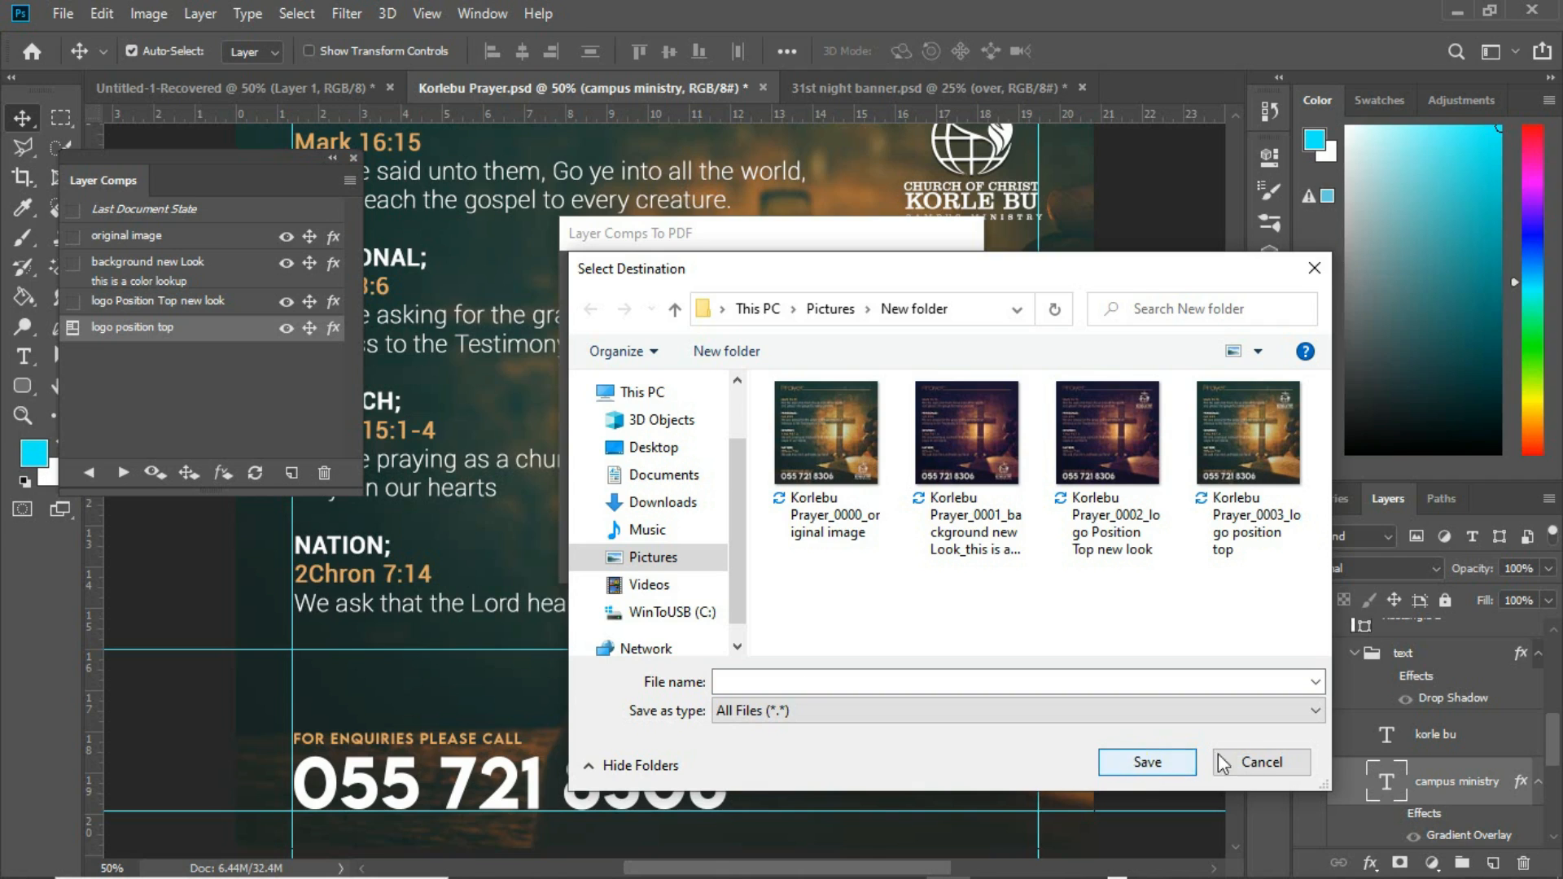
left_click(1274, 765)
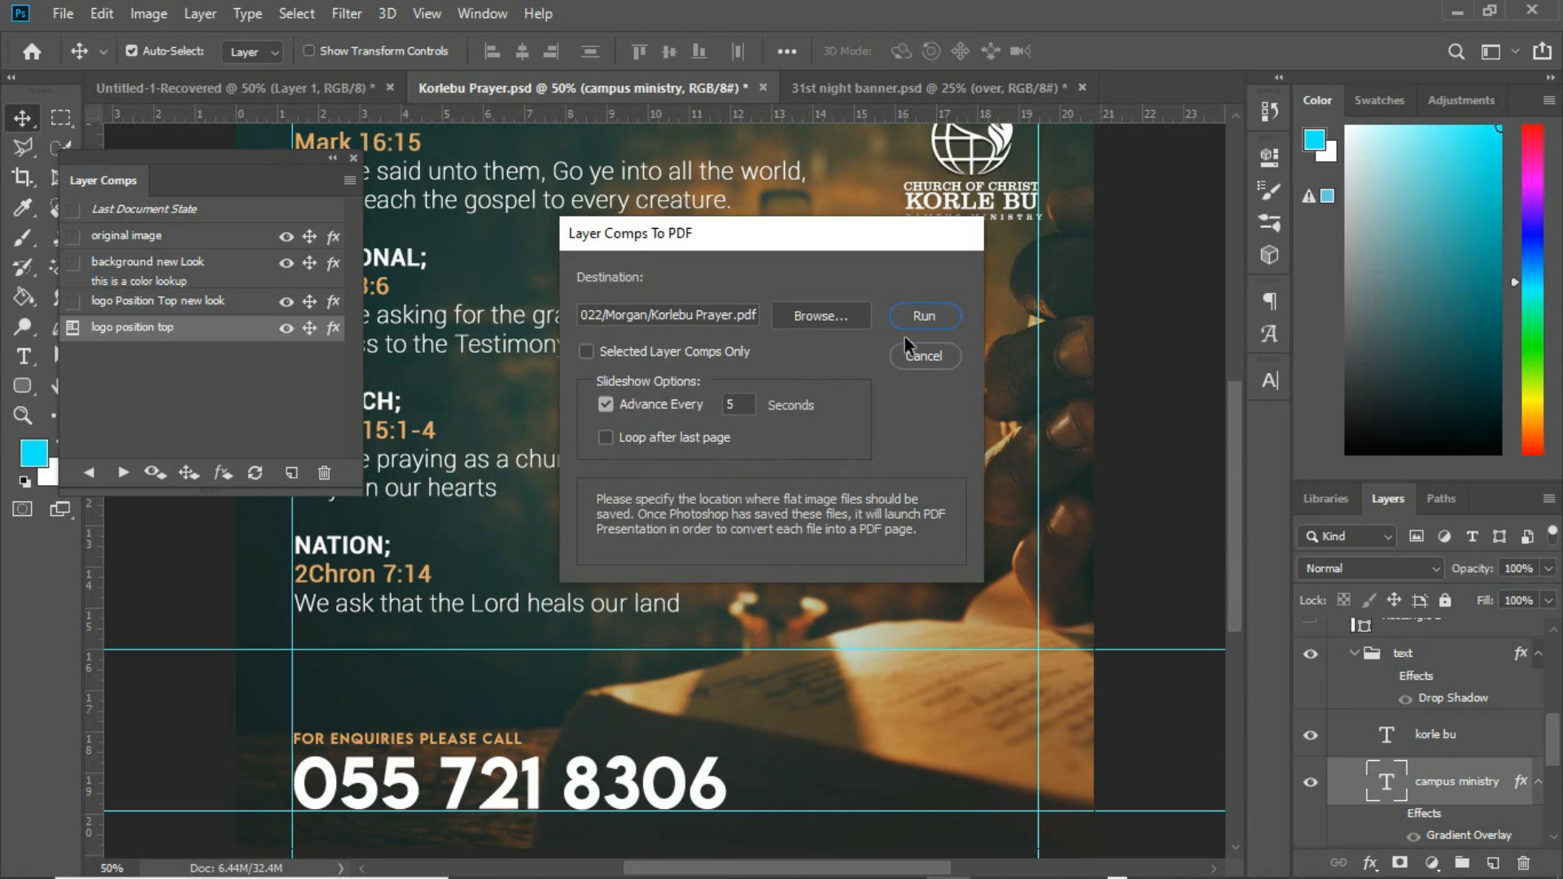
Step: Run the PDF export for all layer comps, keeping the preset Korlebu Prayer.pdf destination and slideshow options
left_click(926, 317)
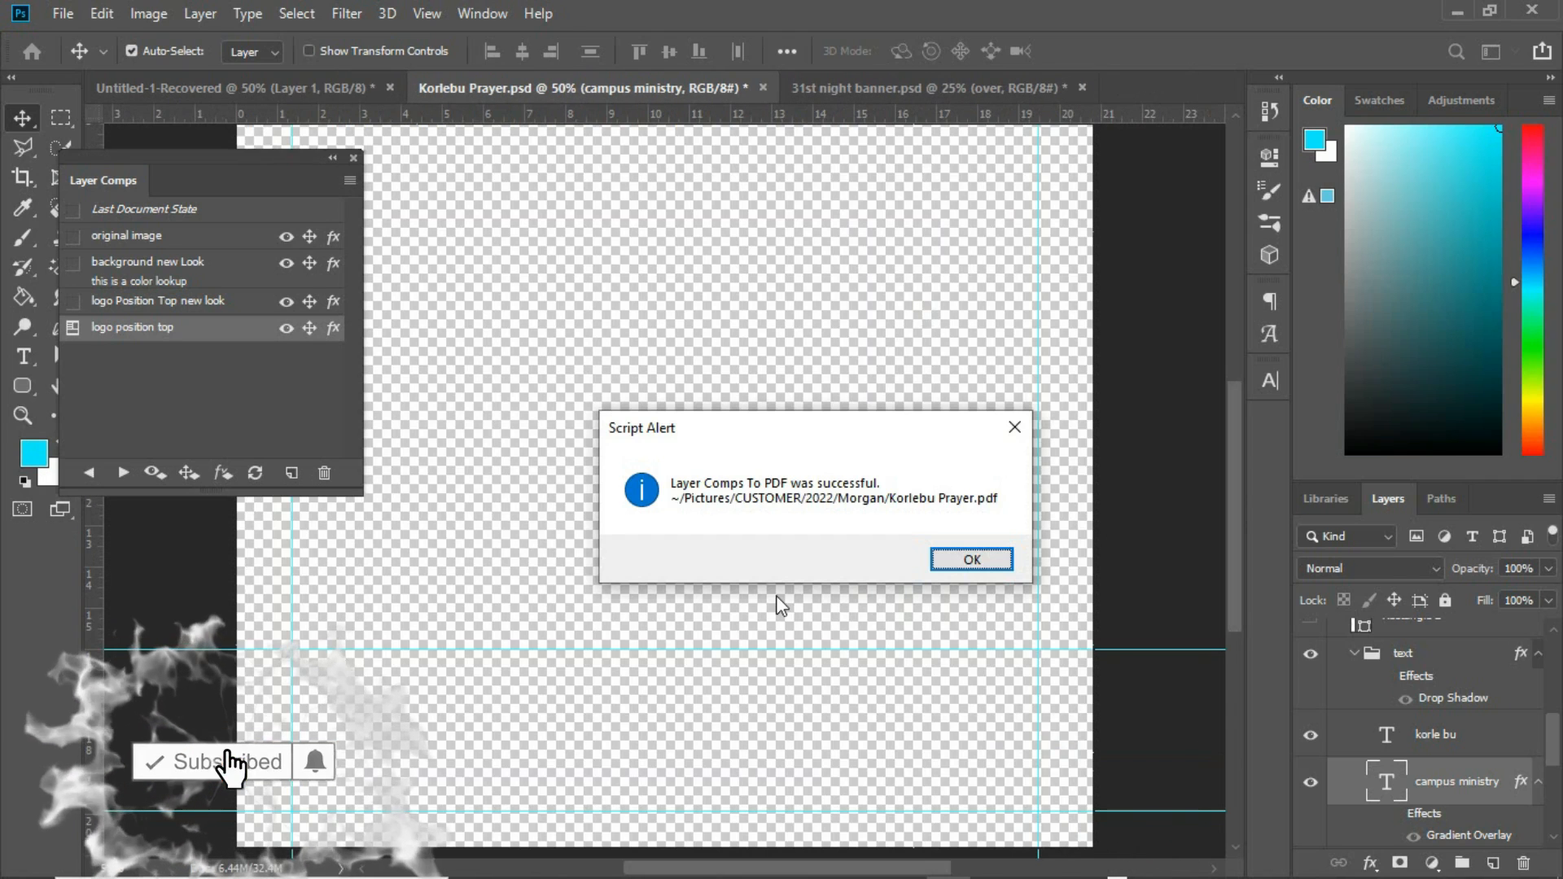
left_click(974, 560)
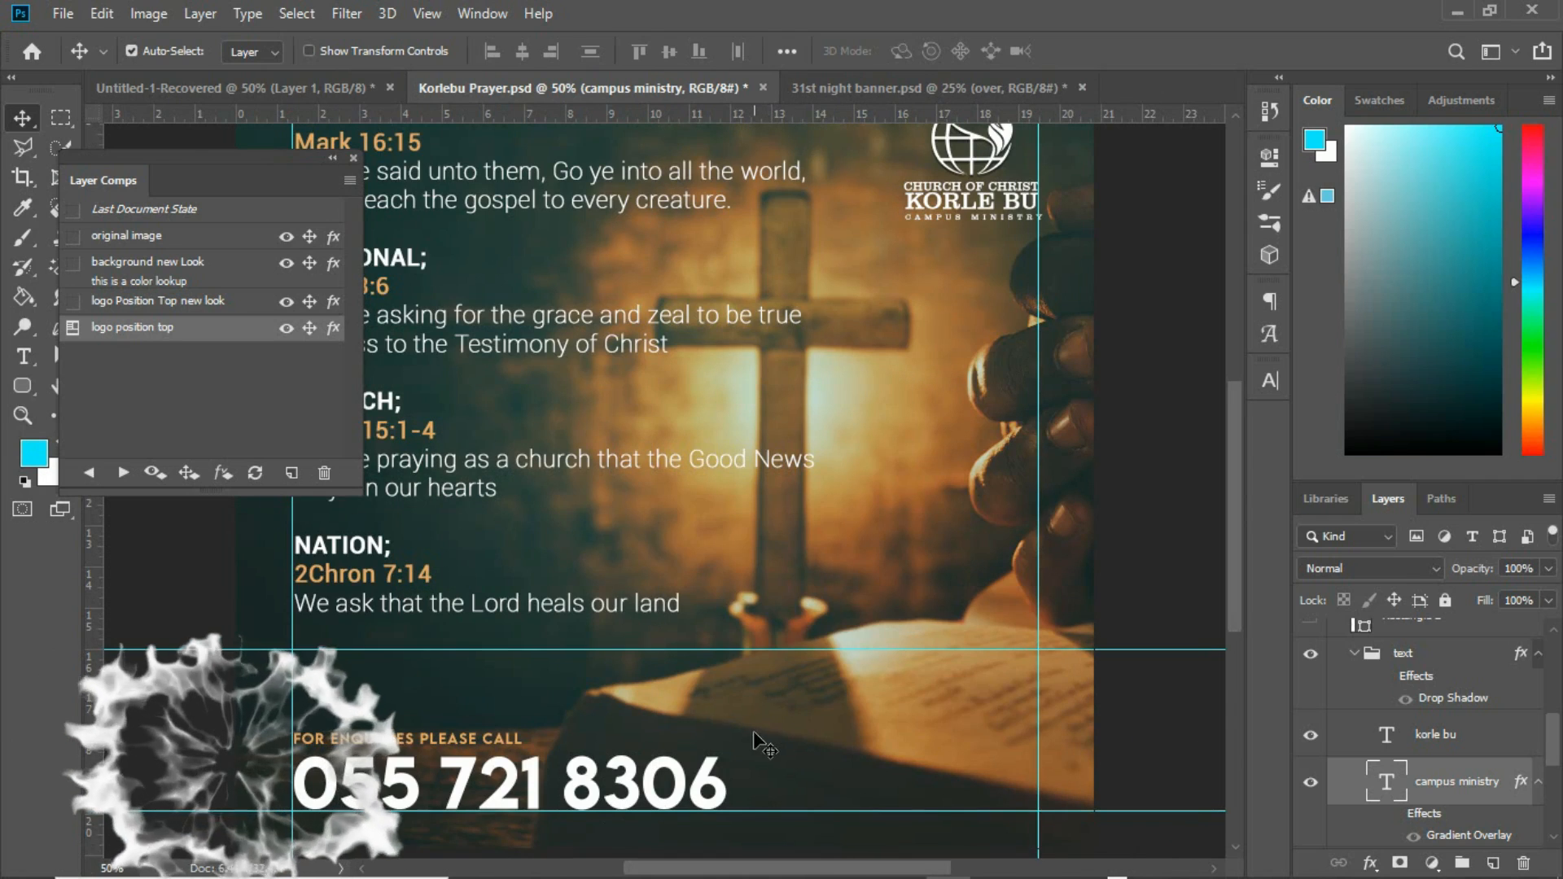
Step: Switch to File Explorer, open the exported Korlebu Prayer.pdf from the customer's 2022 folder and look through its flyer pages
mouse_move(600, 869)
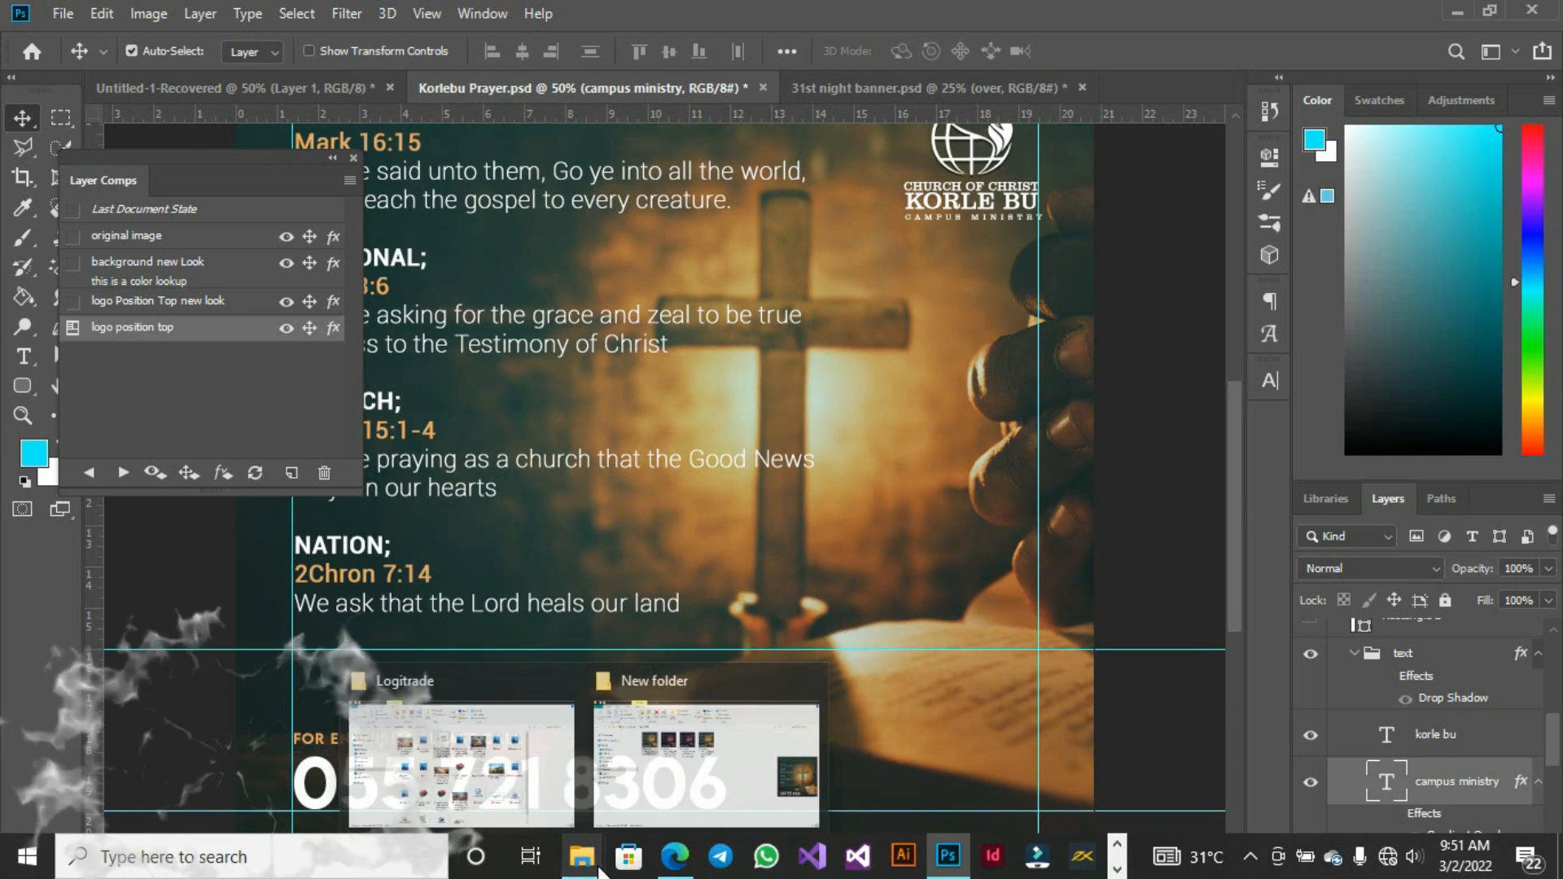
left_click(643, 774)
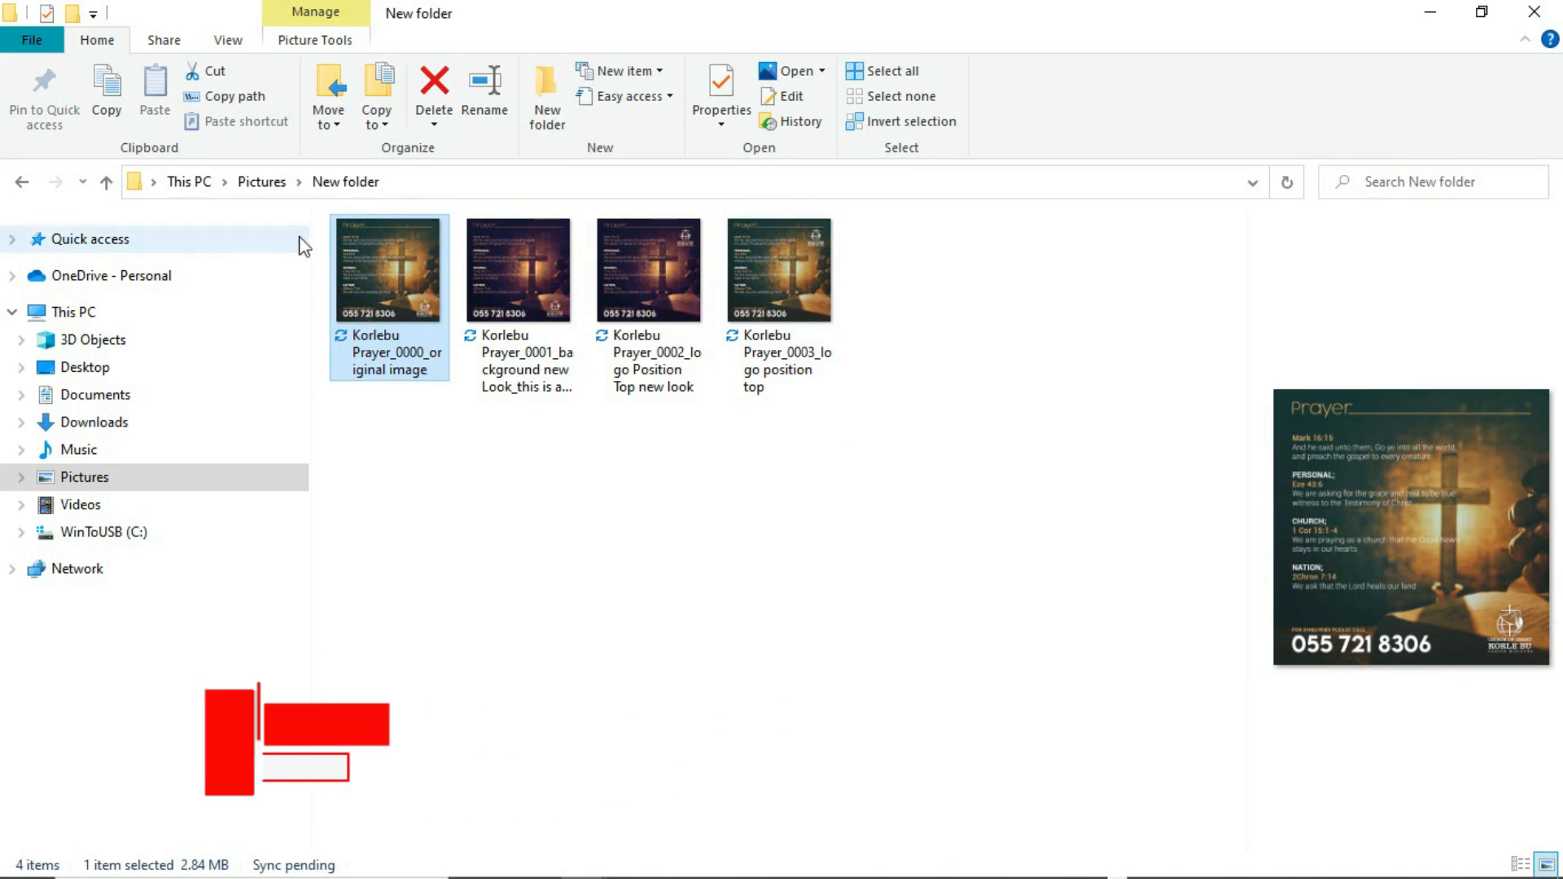
left_click(21, 180)
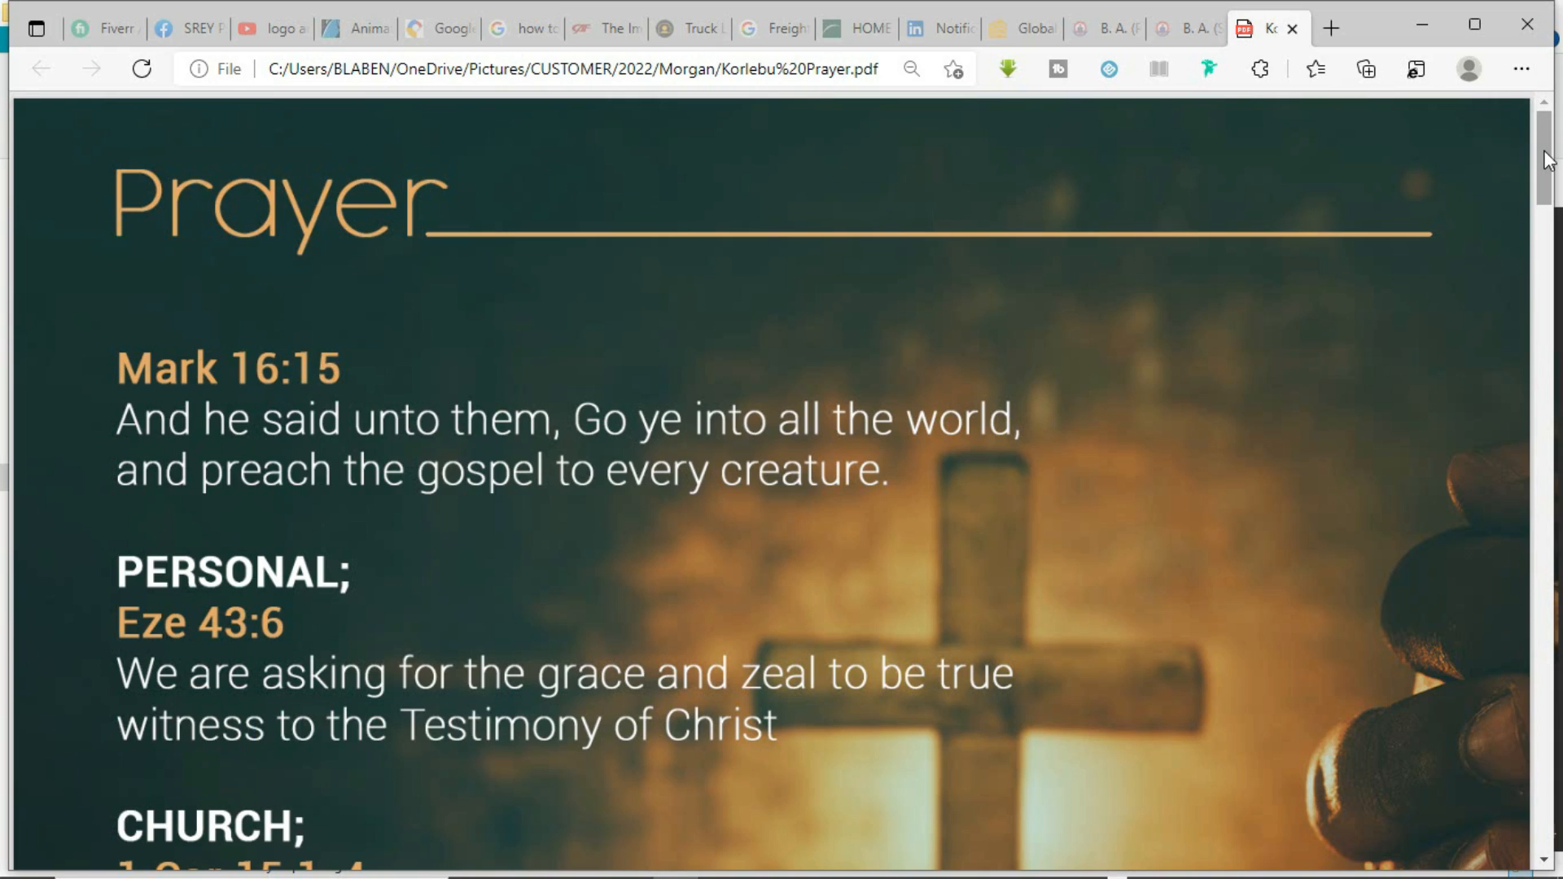
left_click_drag(1548, 159, 1522, 266)
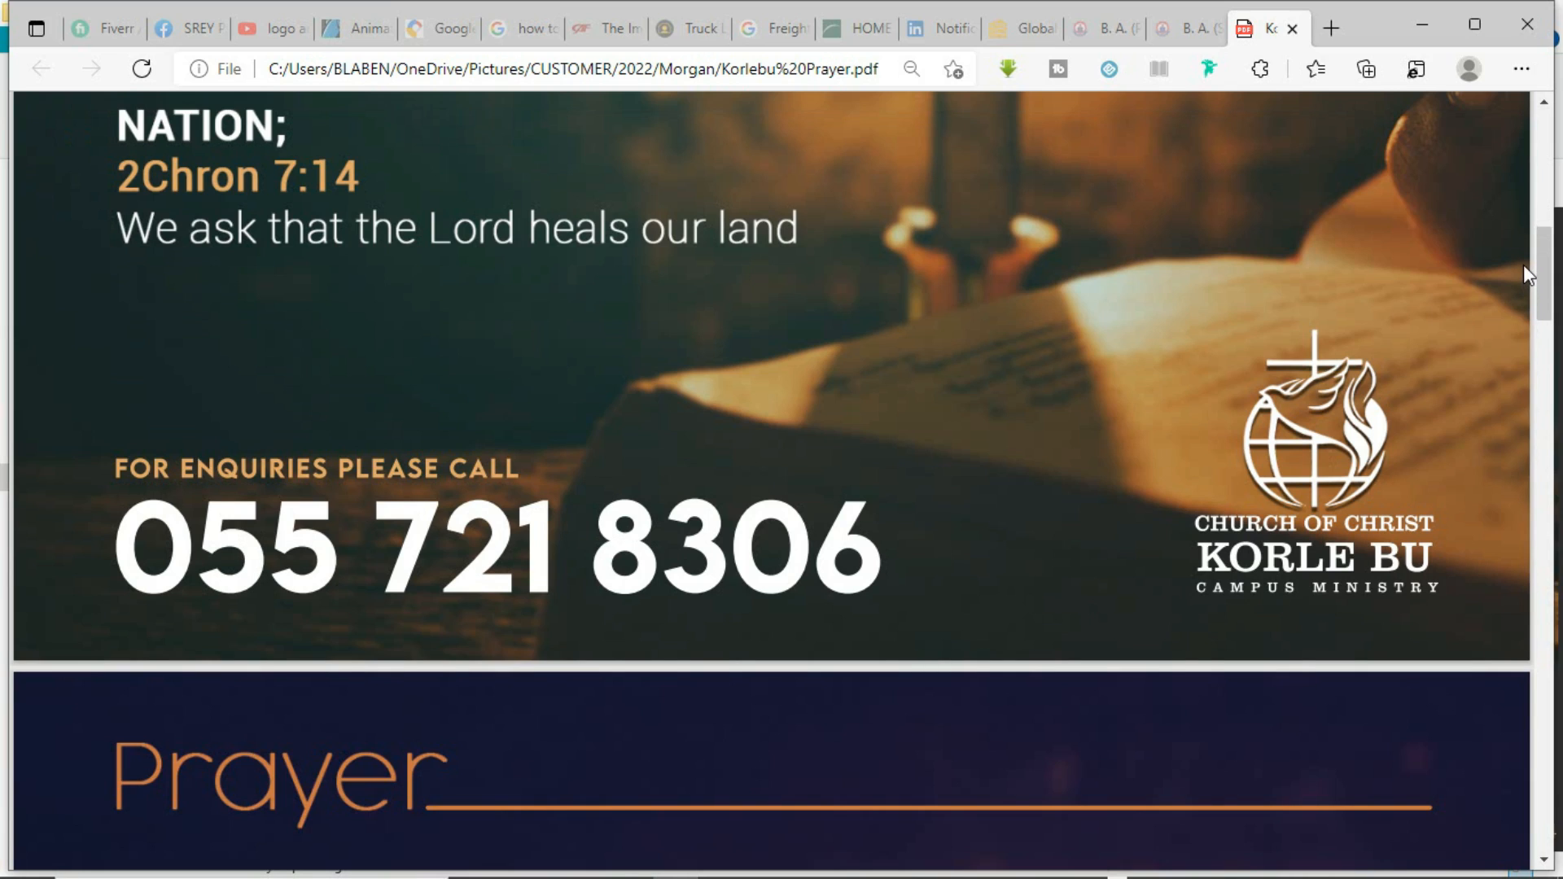
mouse_move(1542, 276)
left_mouse_down()
mouse_move(1530, 645)
mouse_move(1548, 818)
mouse_move(1535, 264)
left_mouse_up()
mouse_move(1349, 82)
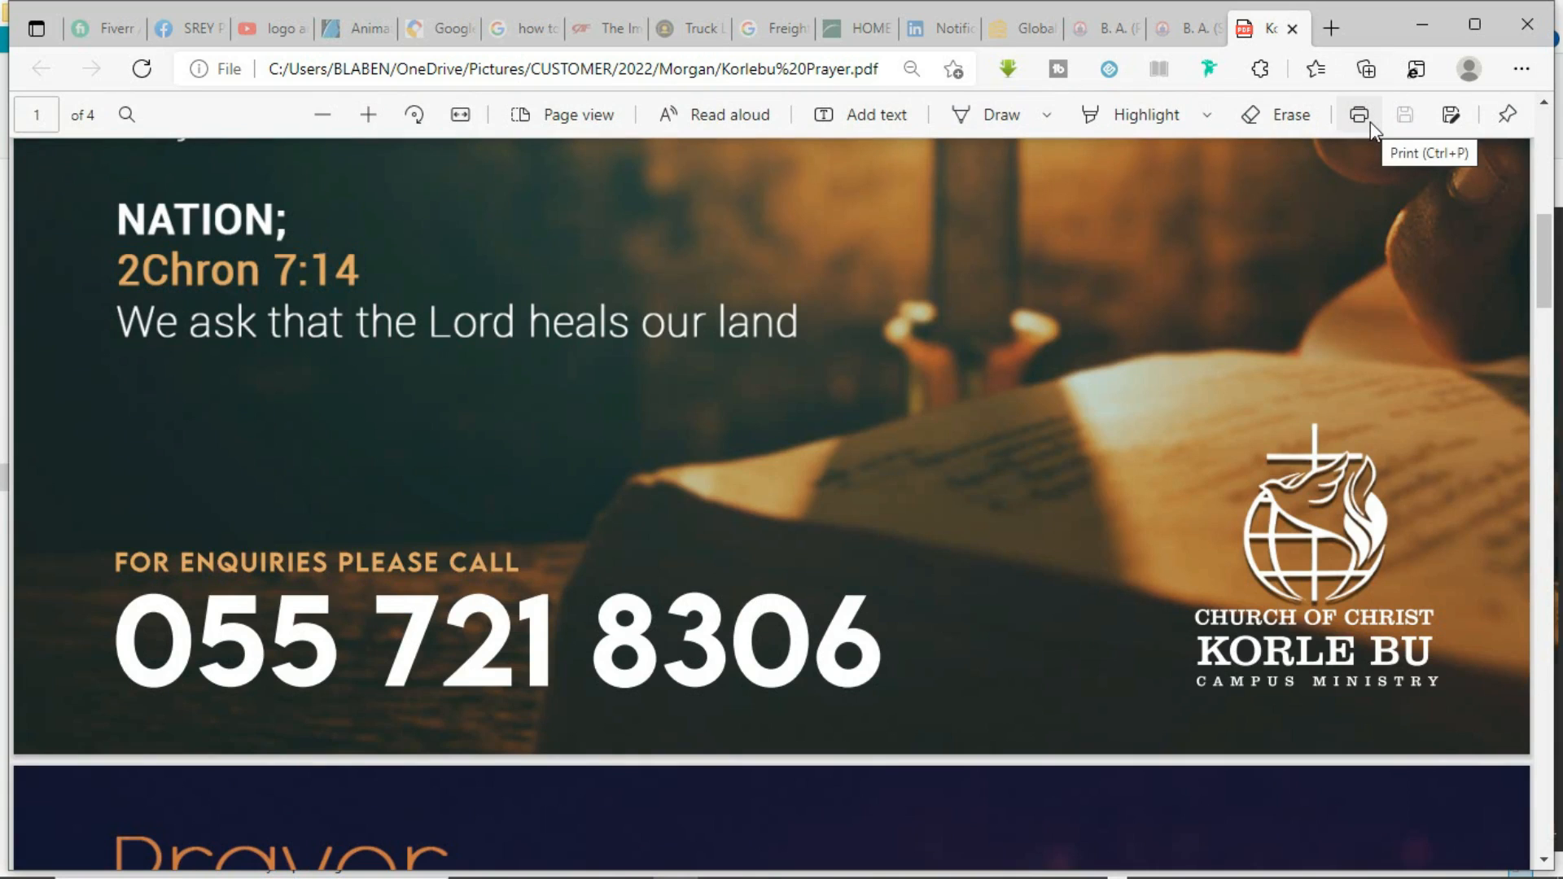